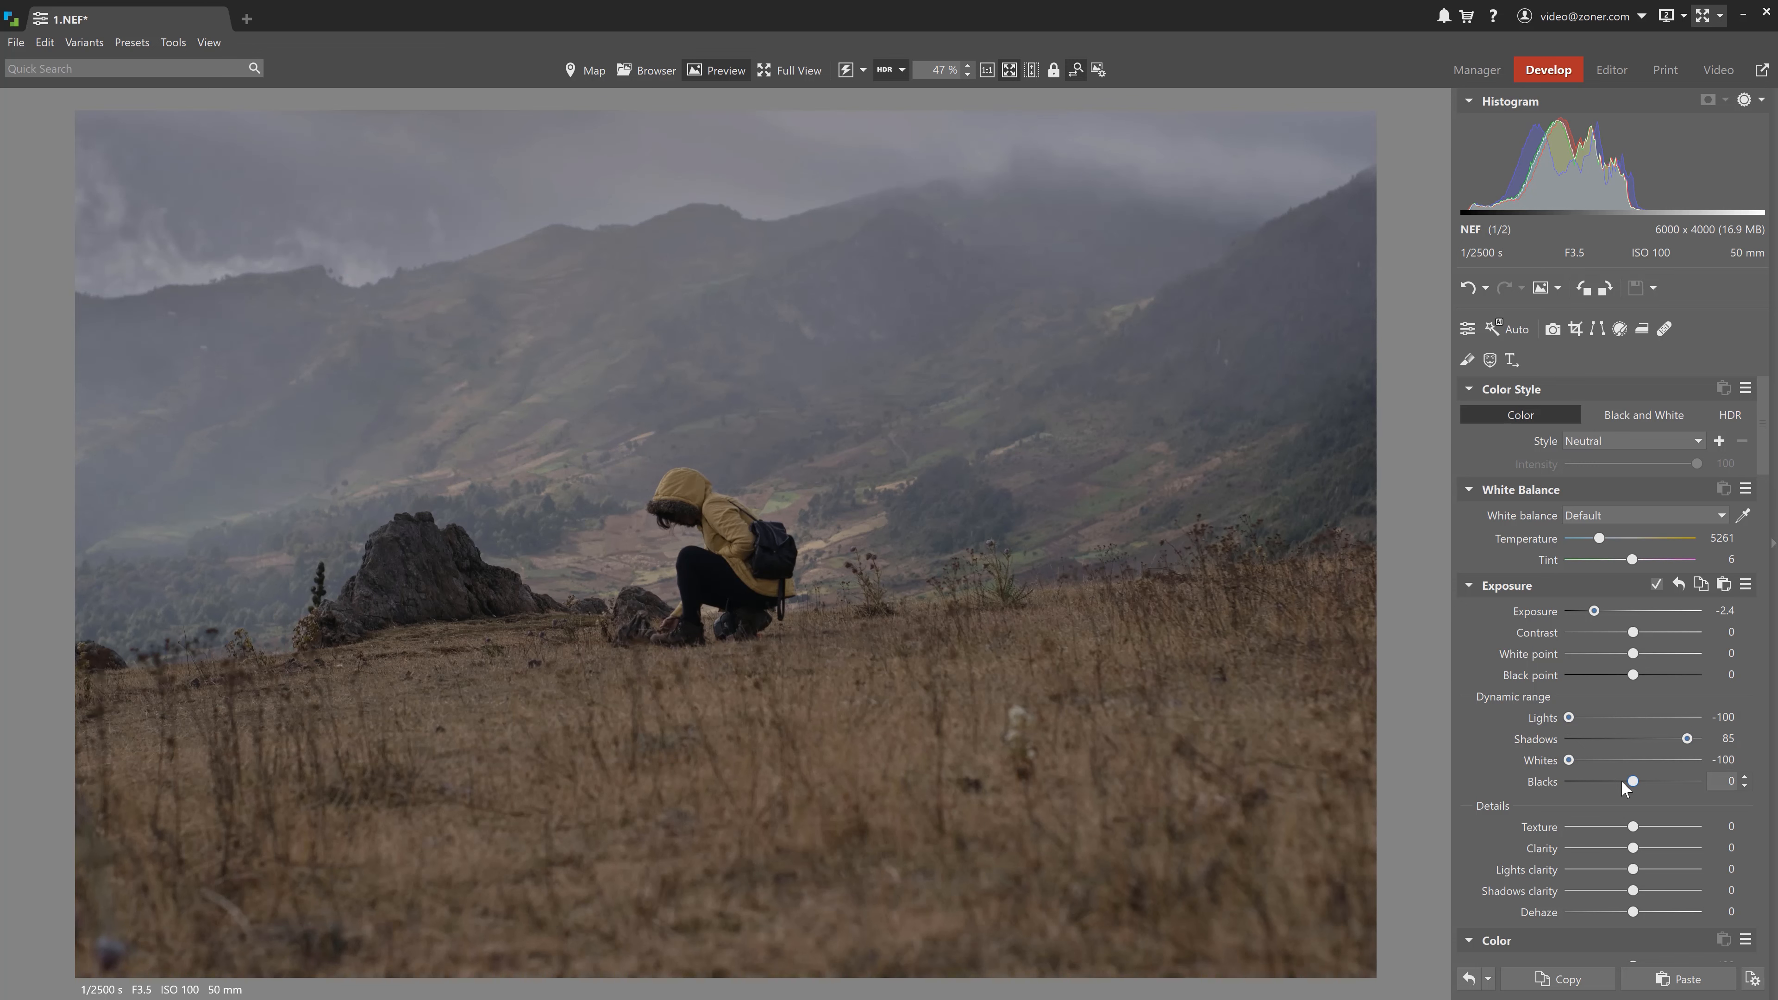
Set 1.NEF's Blacks to -39 and Contrast to 42, and its white balance to temperature 3750 and tint 1.
{"action": "left_click_drag", "start_coordinate": [1633, 783], "coordinate": [1607, 777]}
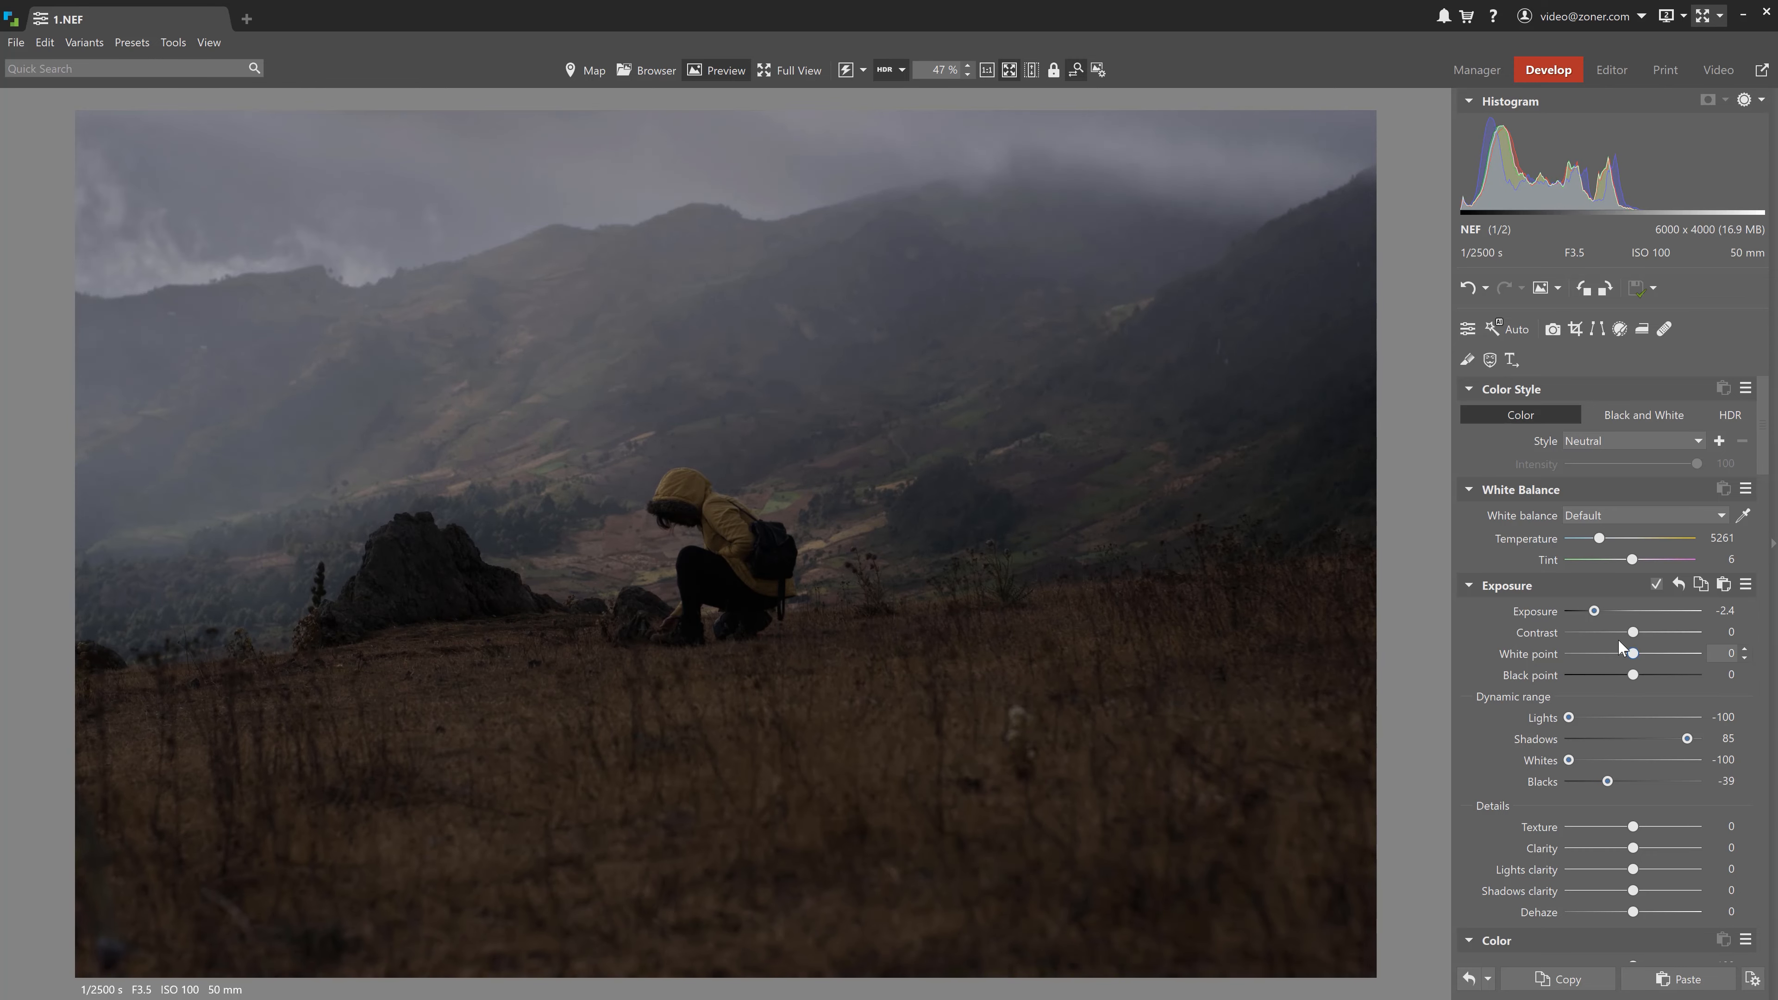
{"action": "left_click_drag", "start_coordinate": [1633, 632], "coordinate": [1662, 635]}
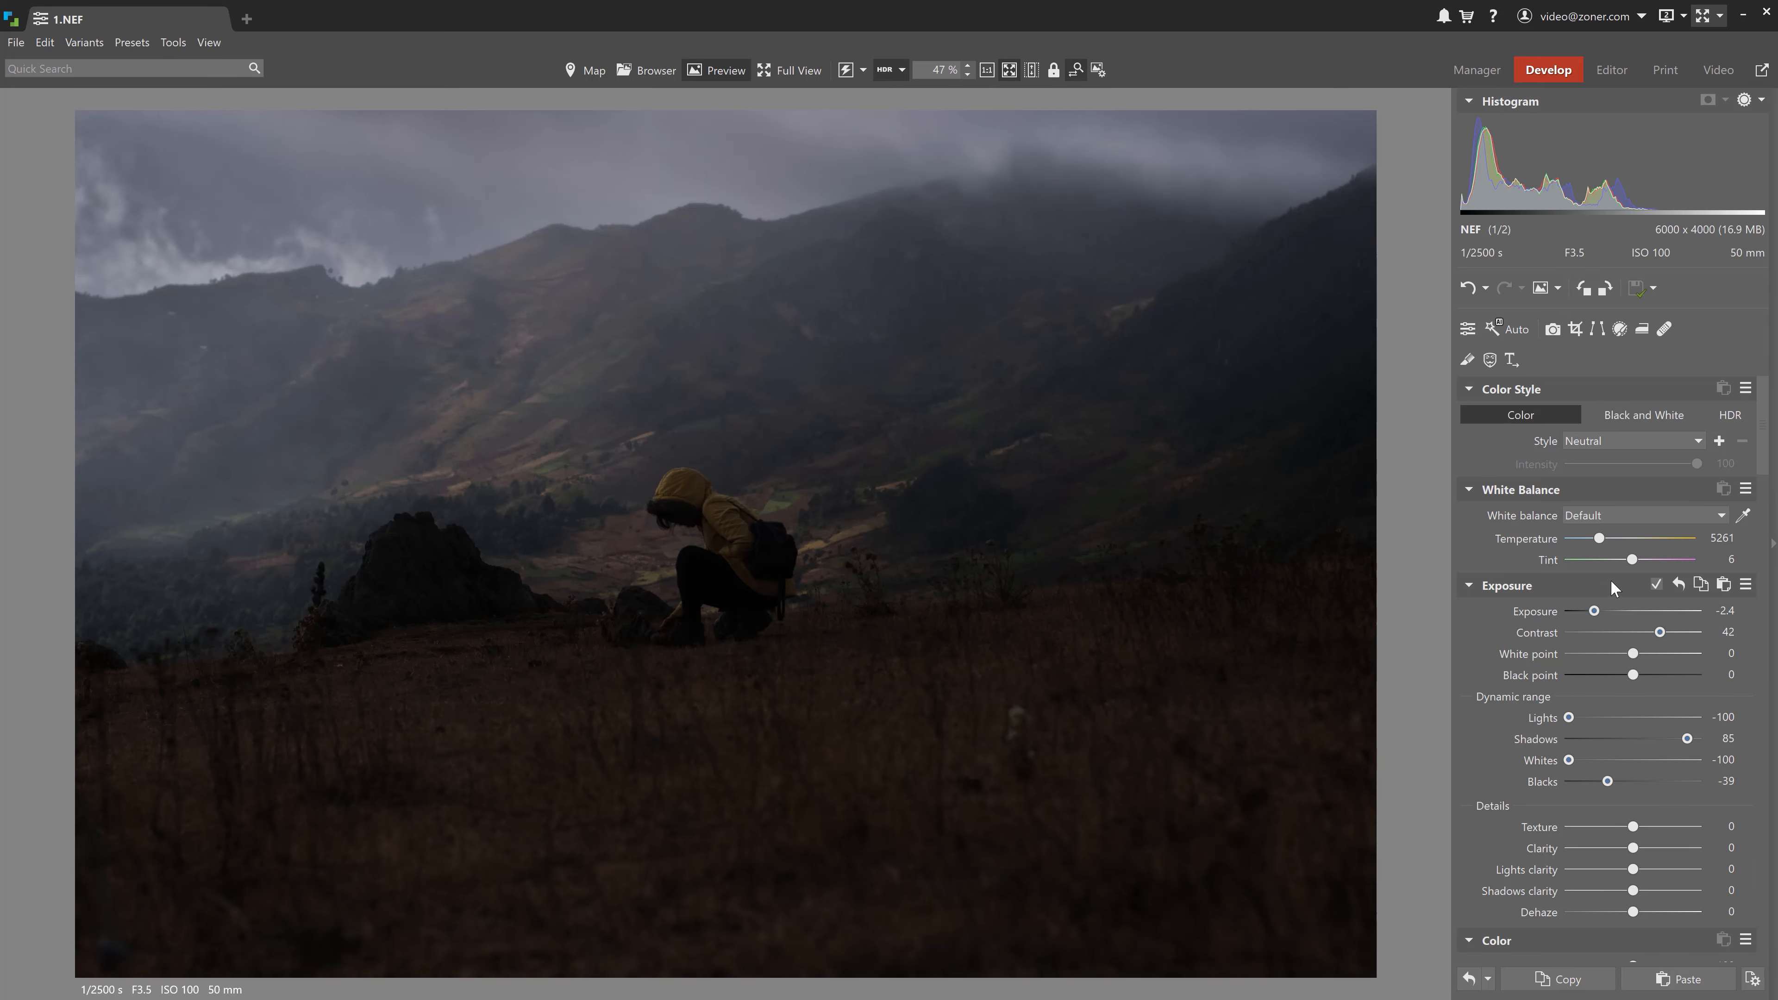
{"action": "left_click_drag", "start_coordinate": [1600, 540], "coordinate": [1631, 558]}
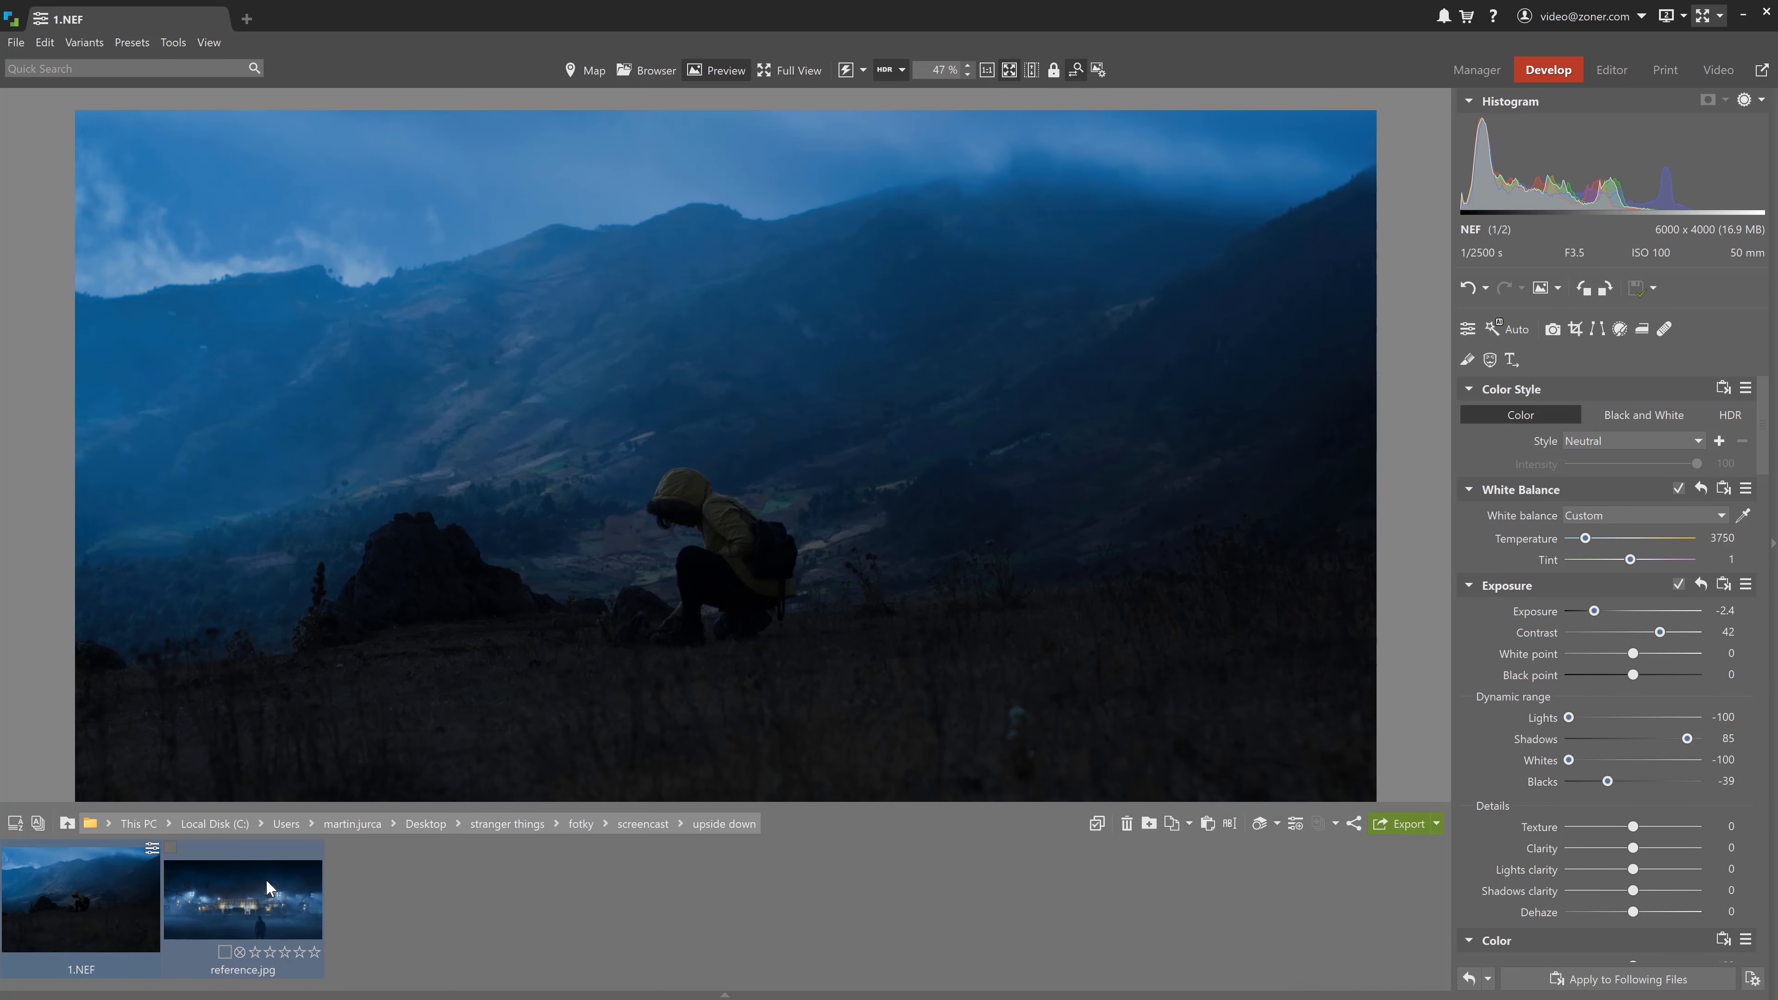
Compare 1.NEF side by side with reference.jpg, and return to 1.NEF alone.
{"action": "left_click", "coordinate": [264, 878], "text": "ctrl"}
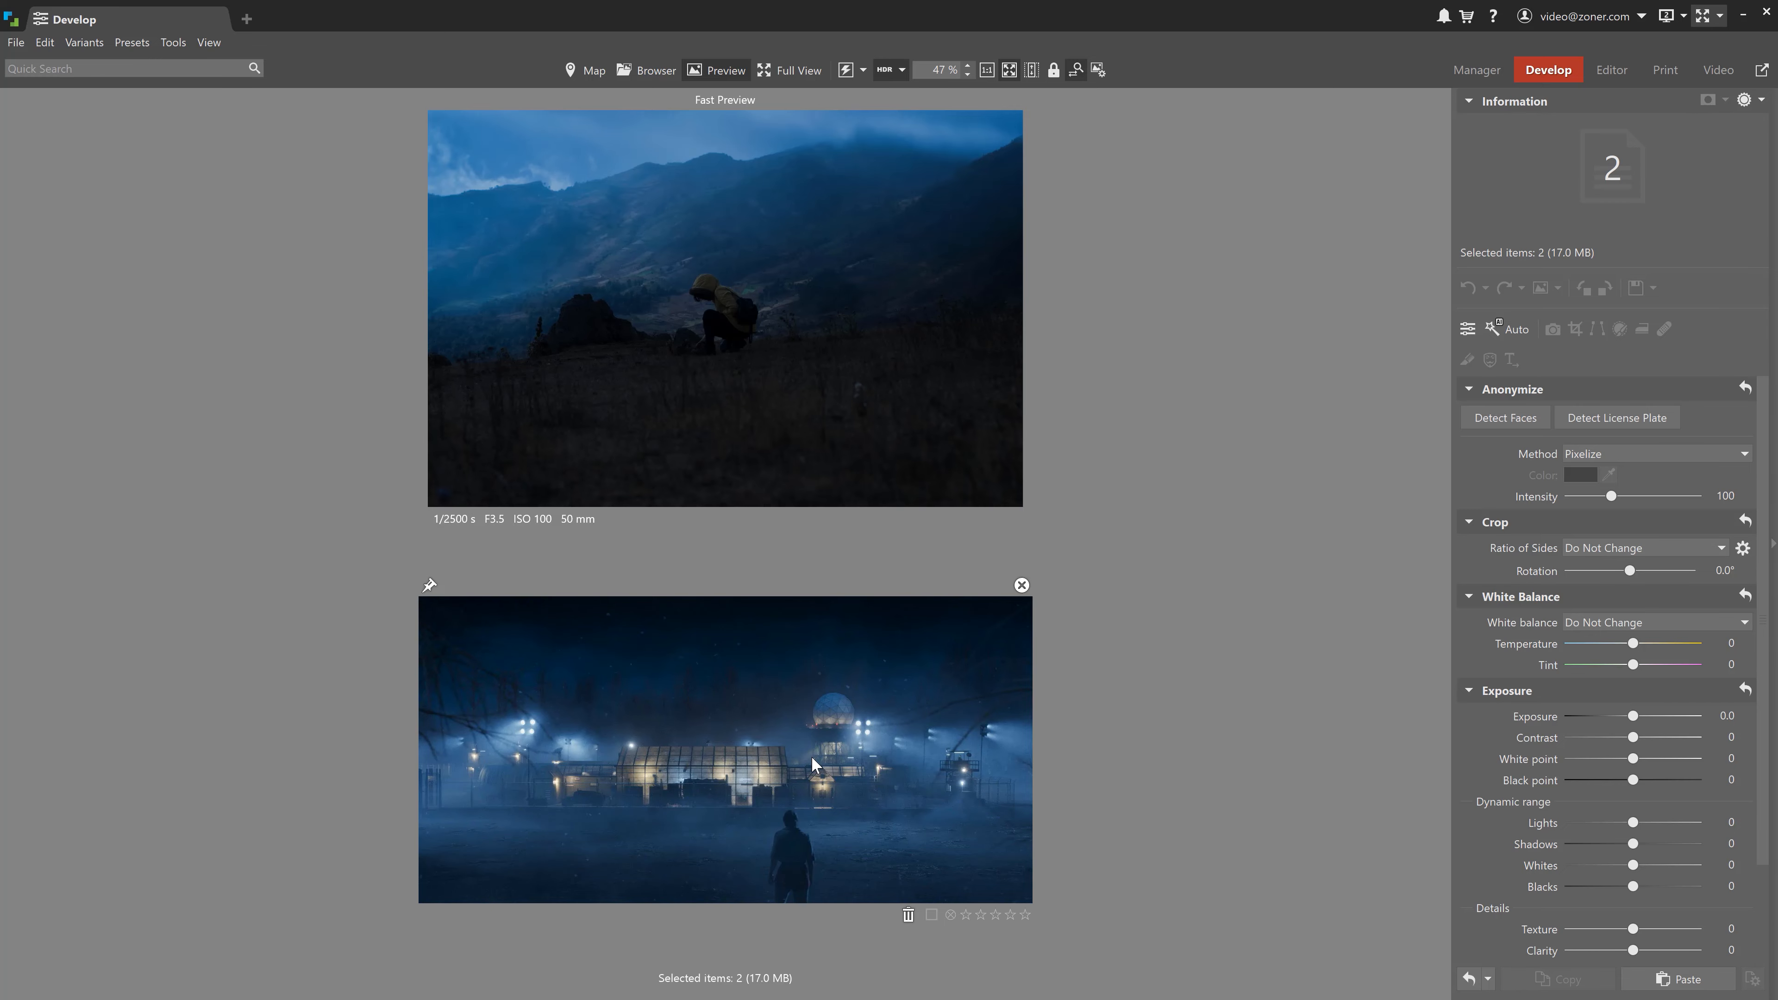
{"action": "mouse_move", "coordinate": [725, 995]}
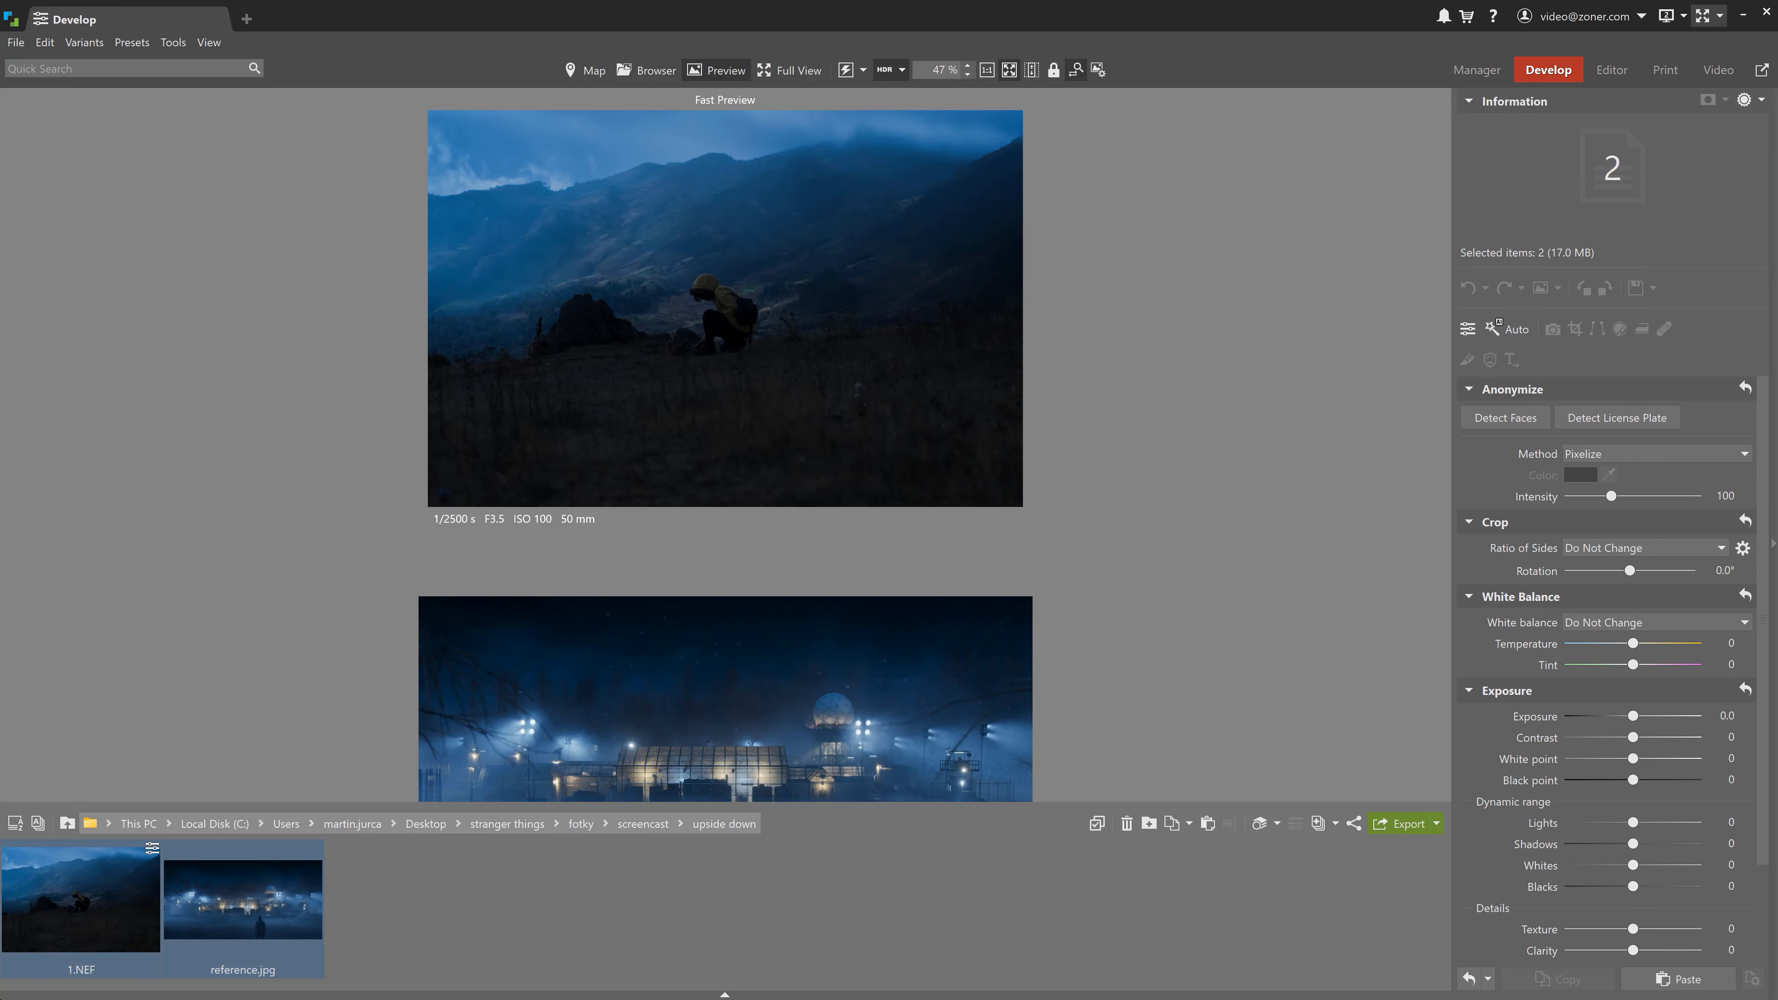
{"action": "left_click", "coordinate": [53, 902]}
Shift the primary colors' saturation to blue 100, green -5 and red -53, and compare 1.NEF with reference.jpg.
{"action": "left_click_drag", "start_coordinate": [1764, 410], "coordinate": [1767, 762]}
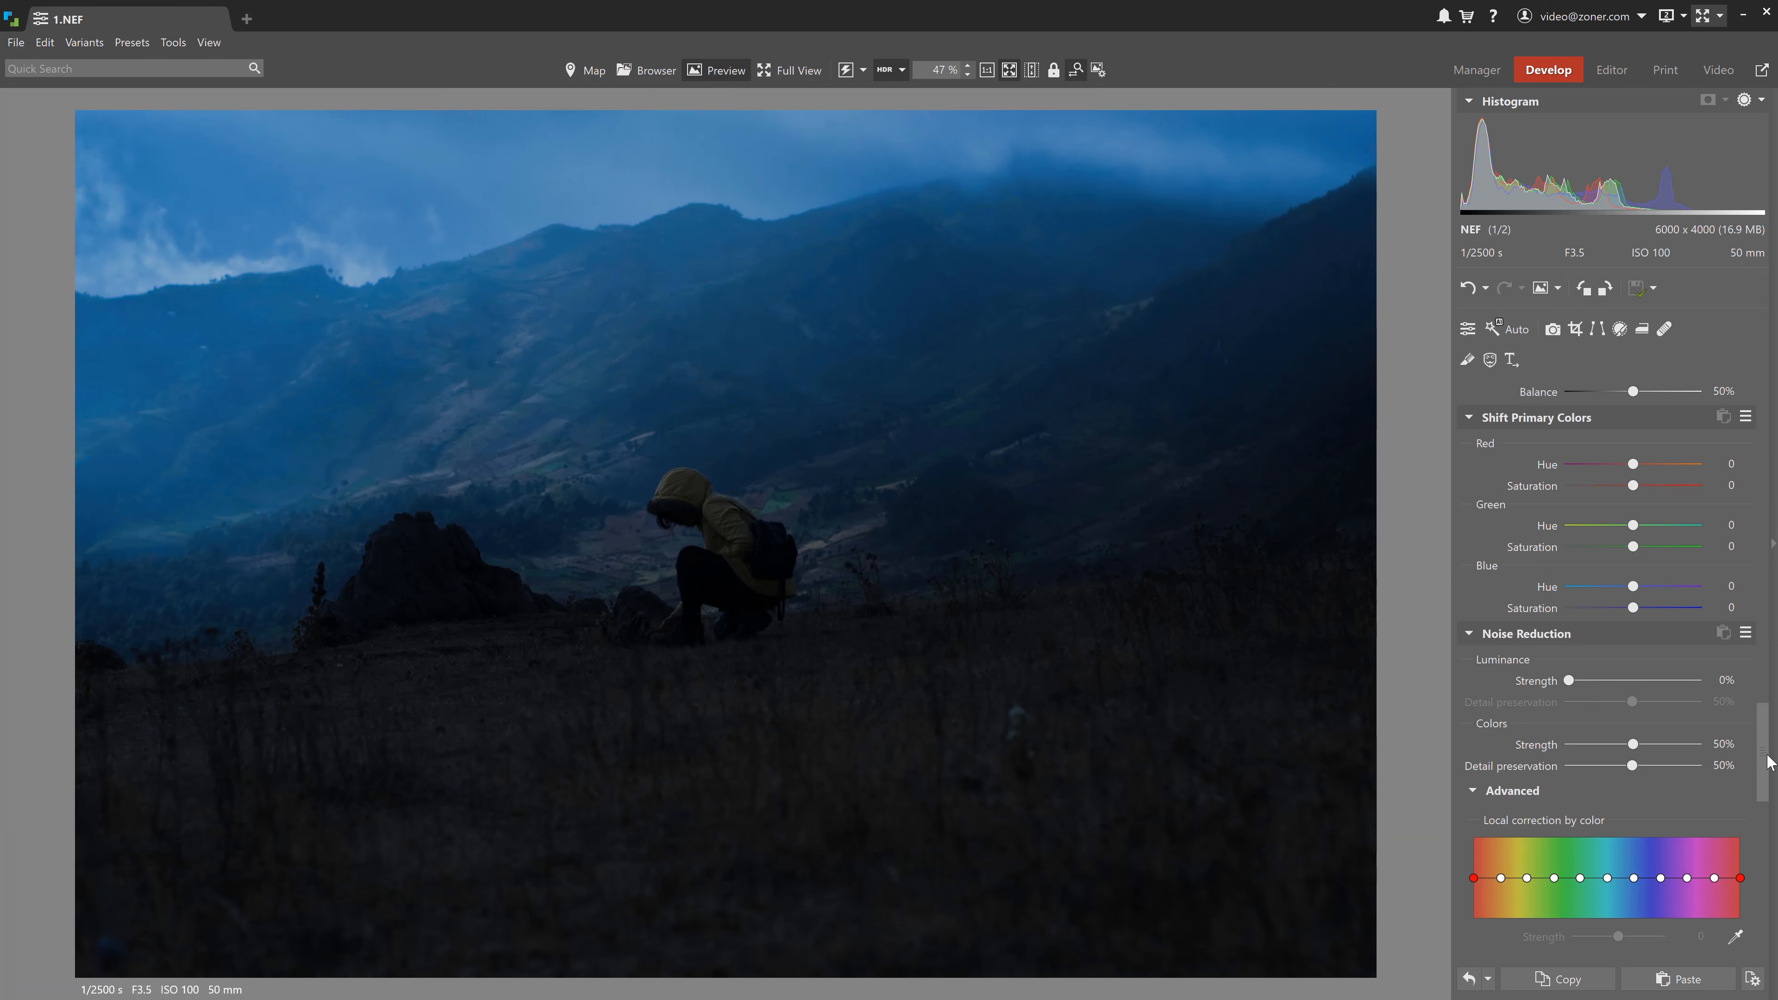
{"action": "left_click_drag", "start_coordinate": [1768, 762], "coordinate": [1772, 718]}
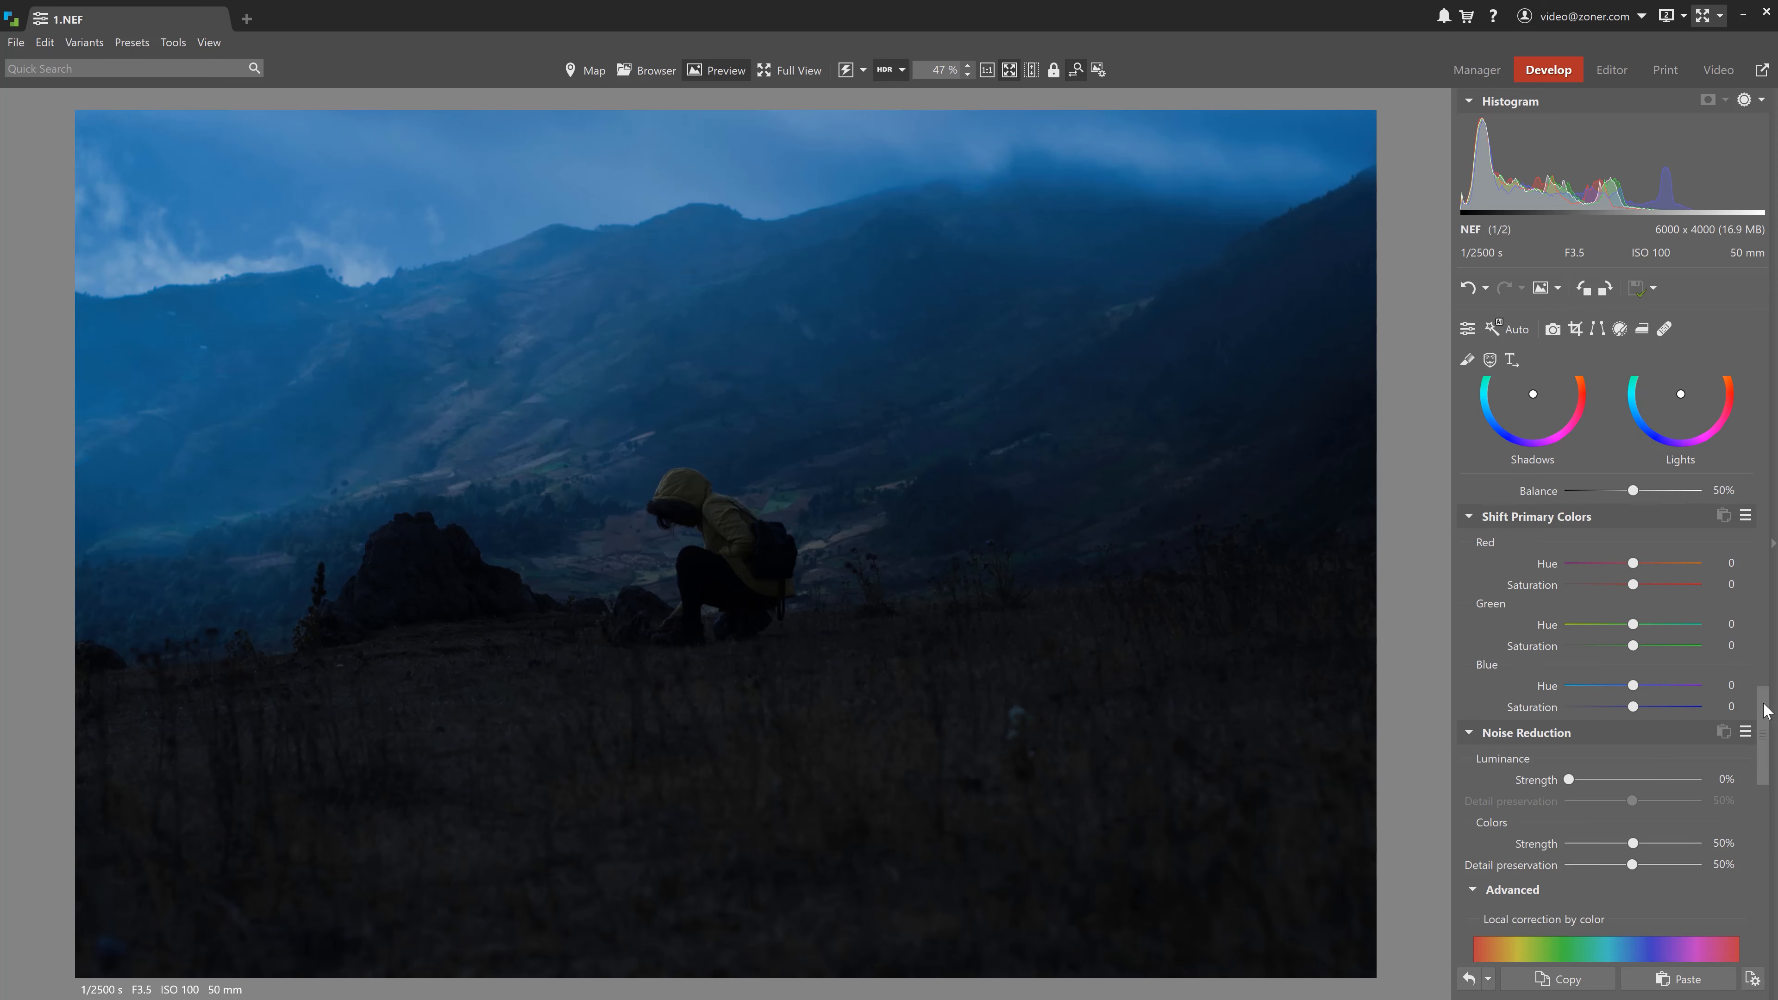
{"action": "left_click_drag", "start_coordinate": [1631, 706], "coordinate": [1708, 707]}
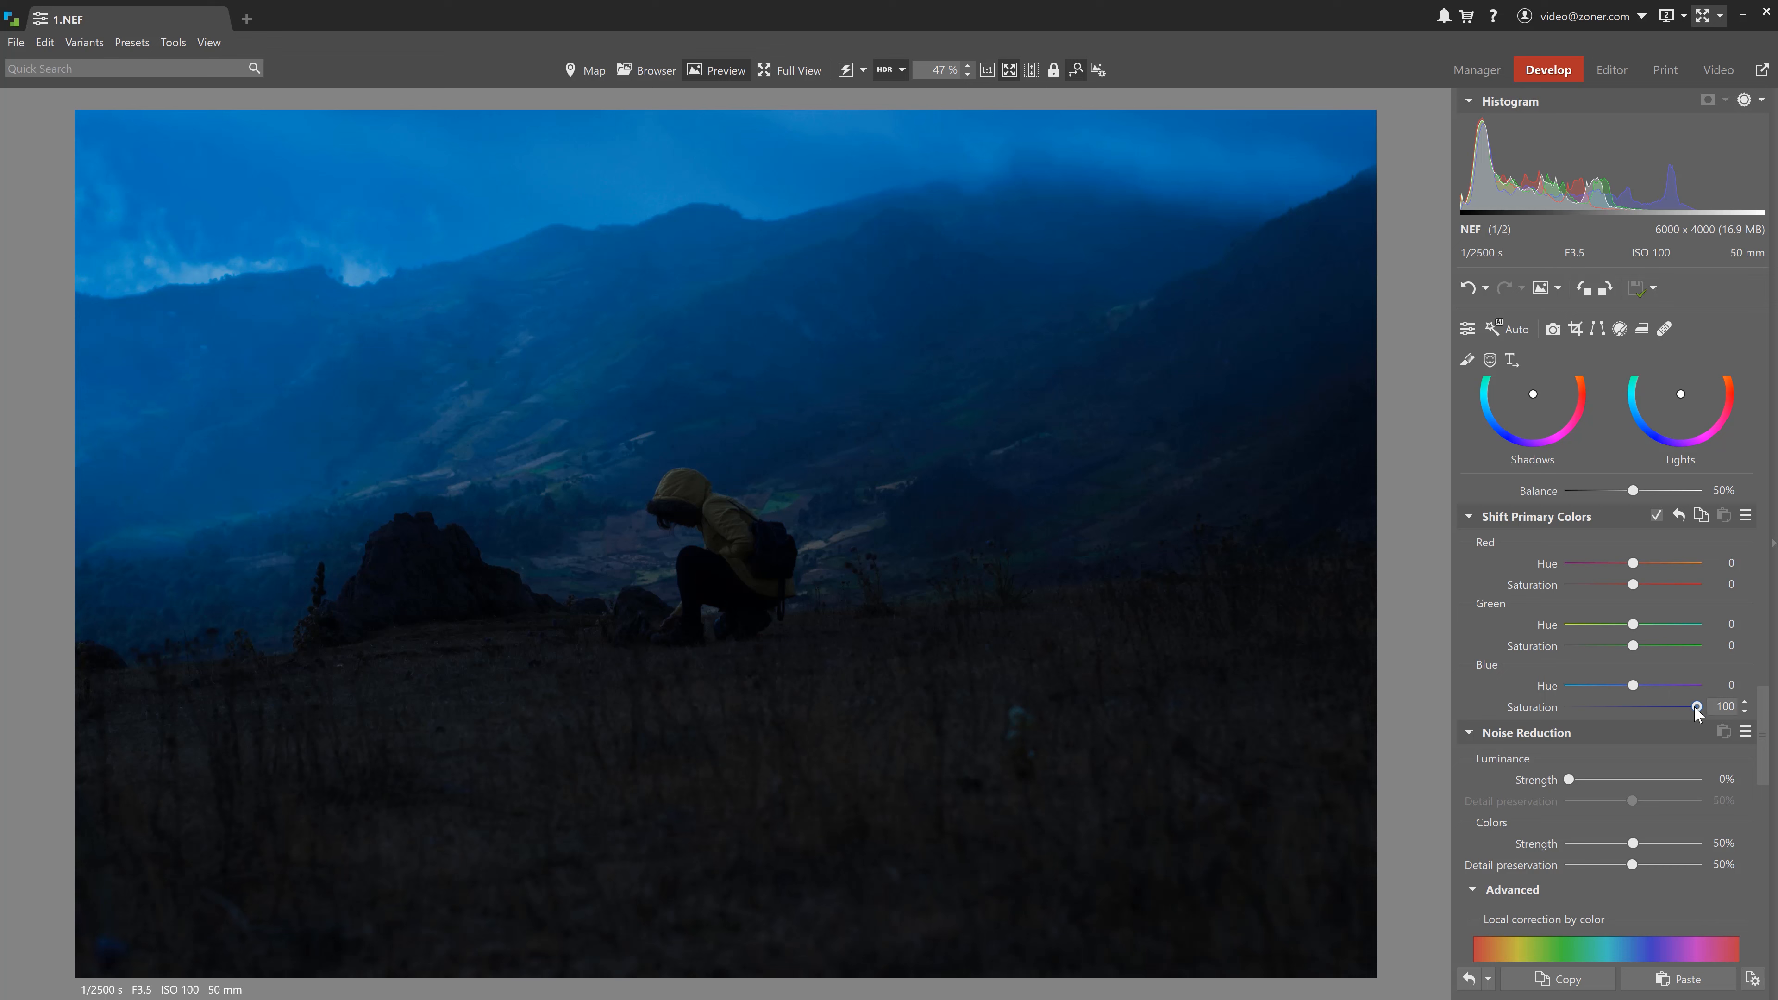
{"action": "left_click_drag", "start_coordinate": [1633, 645], "coordinate": [1600, 585]}
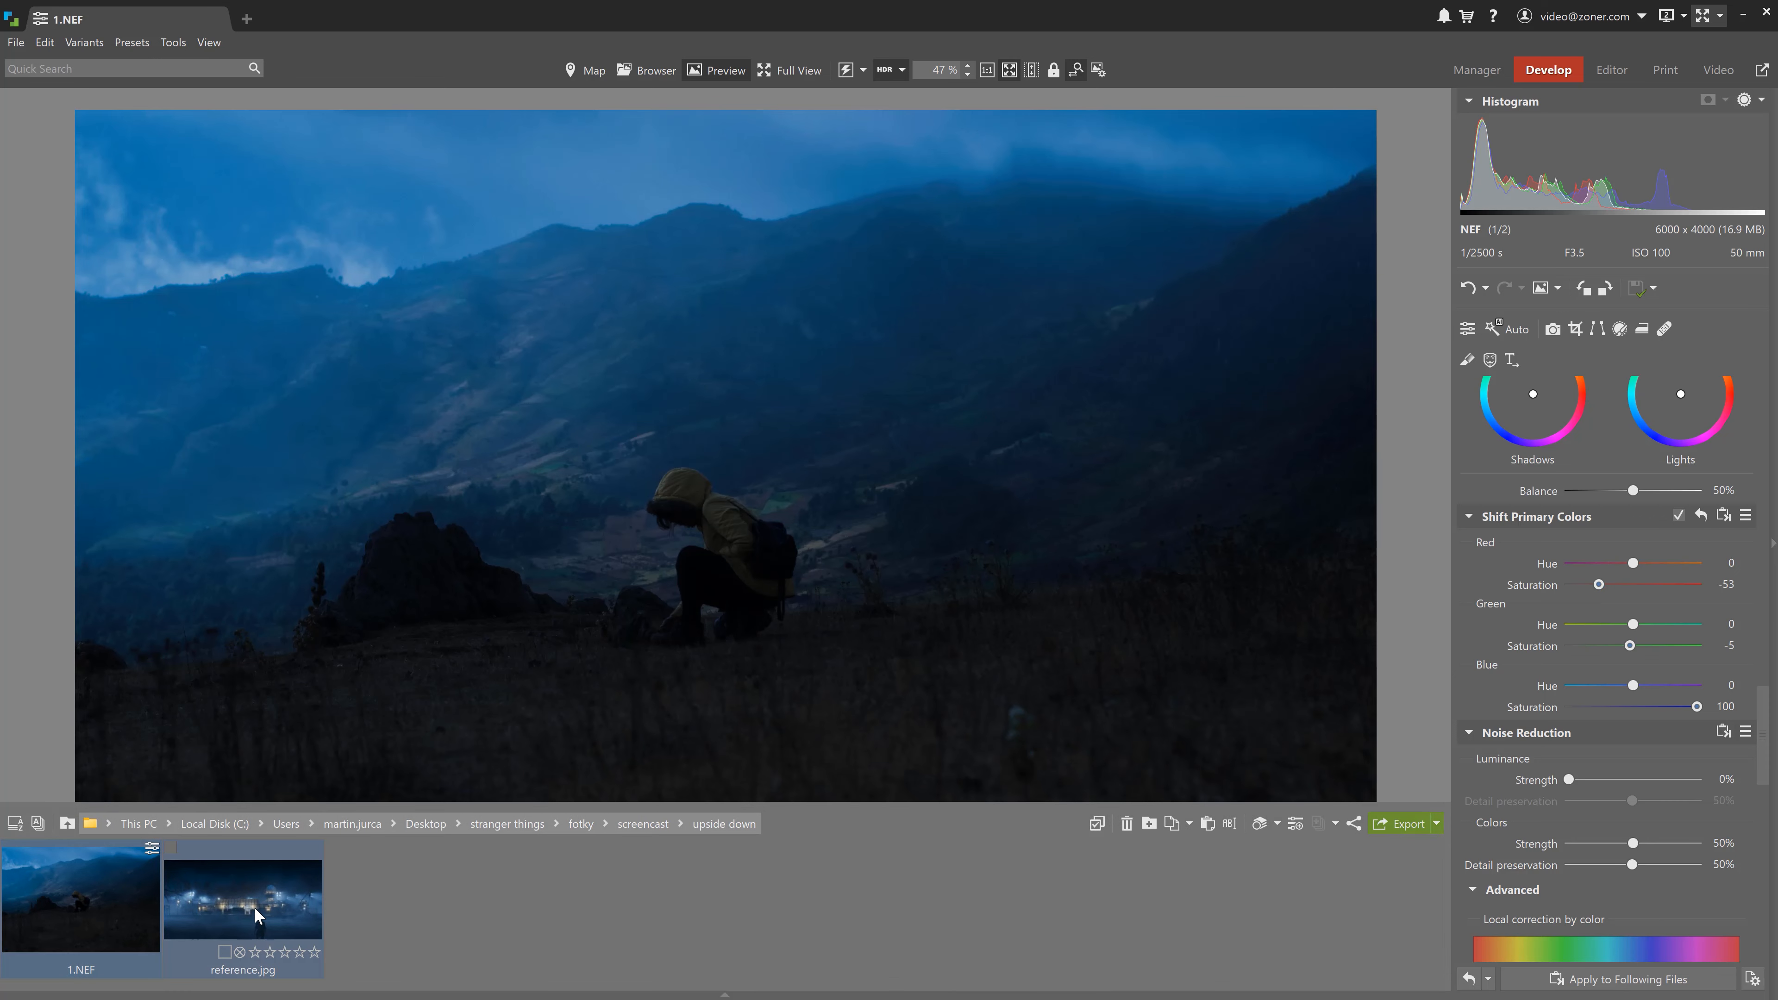
{"action": "left_click", "coordinate": [260, 911], "text": "ctrl"}
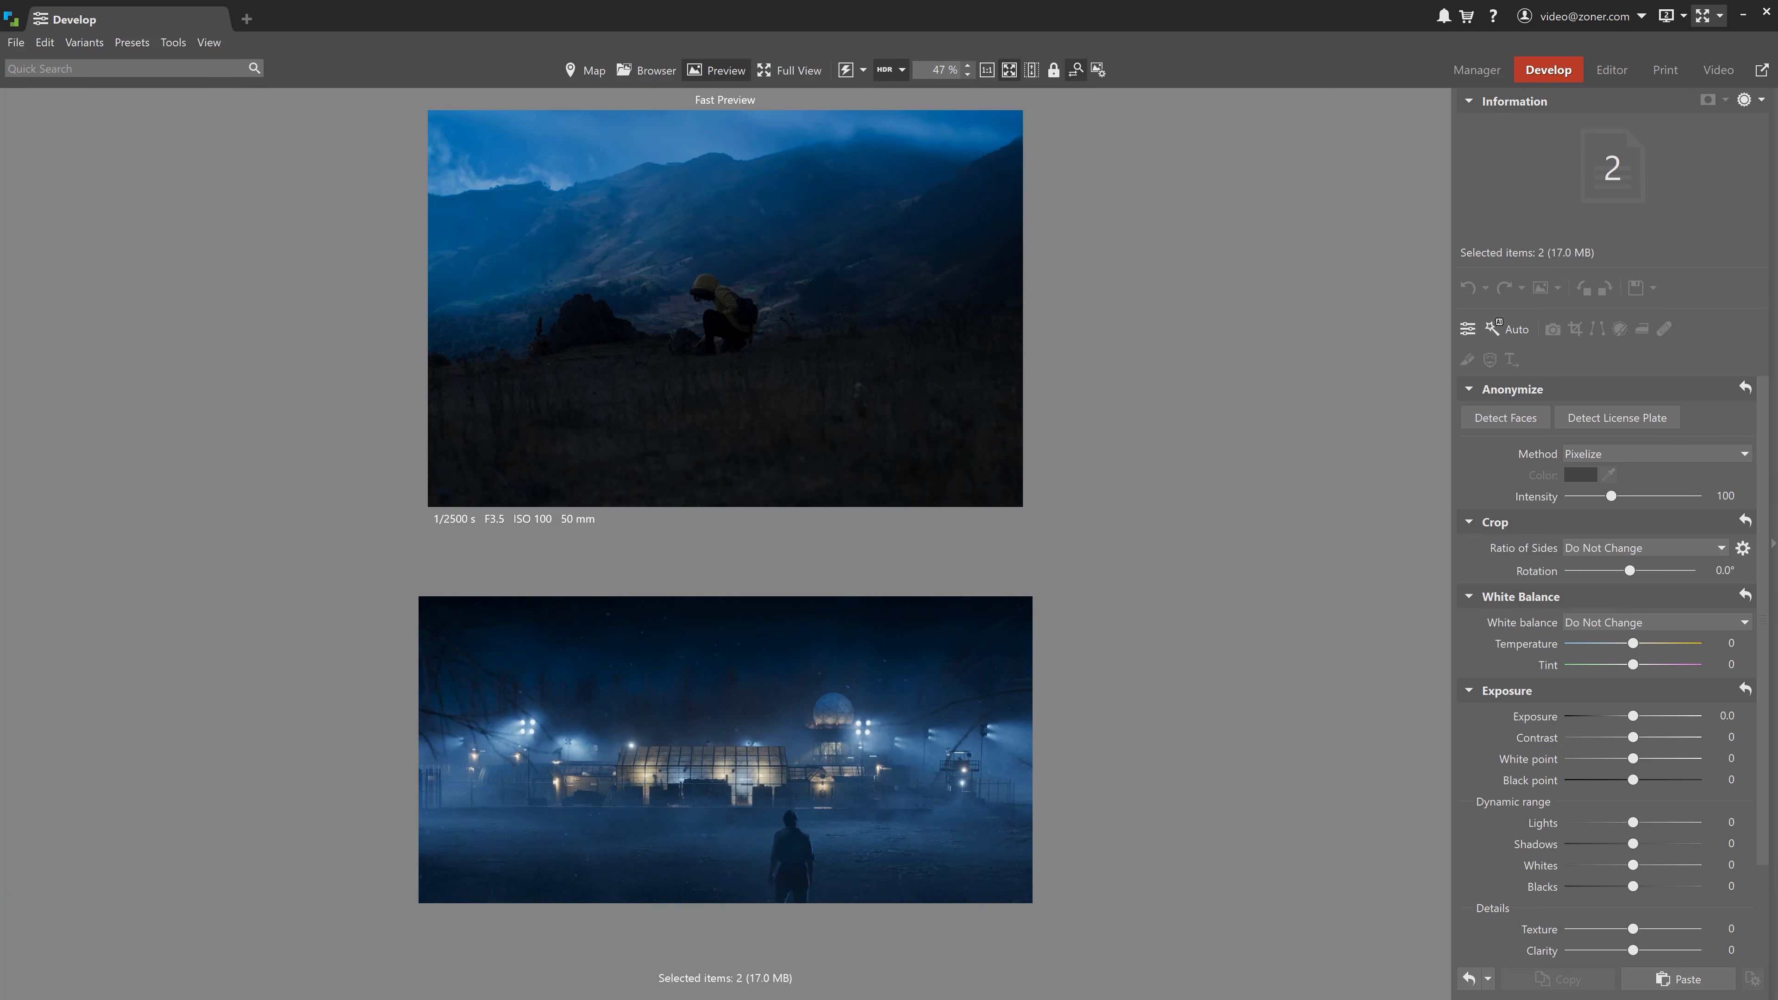
{"action": "left_click", "coordinate": [127, 913]}
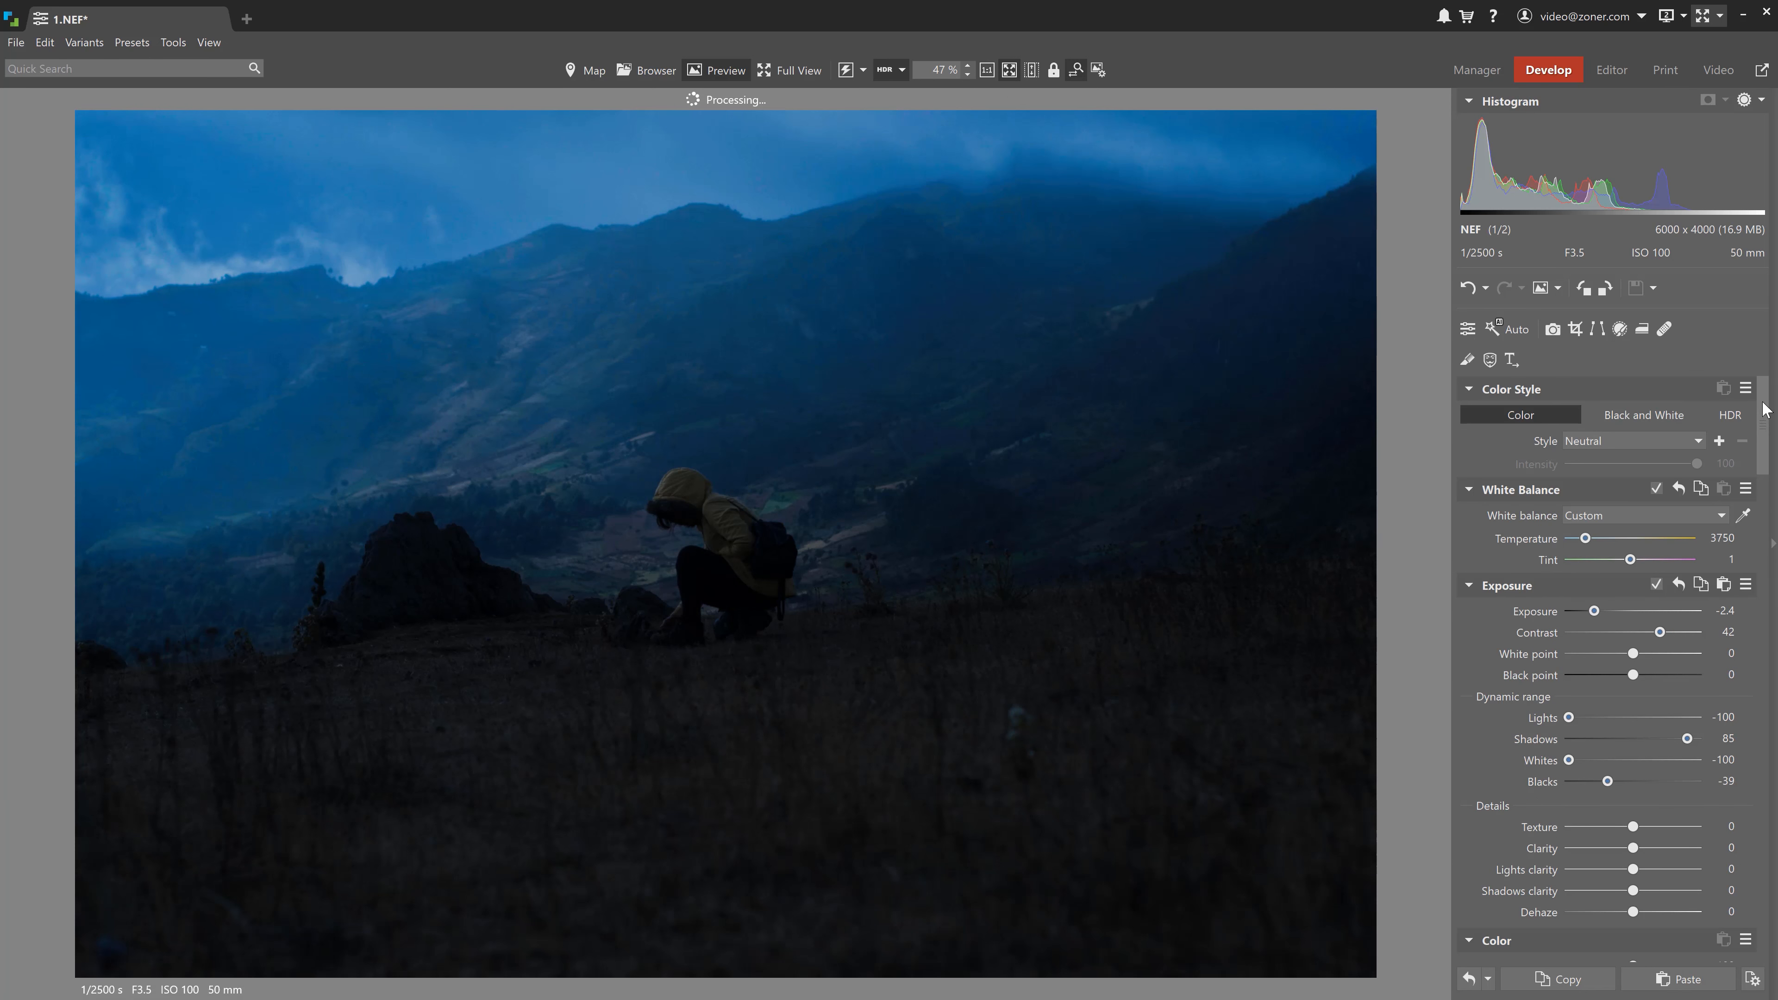
In Color Shift, set saturation to red -12, orange -34, yellow -49, green -62, cyan -48, blue -22, and luminance to cyan -55, blue -39.
{"action": "scroll", "coordinate": [1773, 567], "scroll_direction": "down", "scroll_amount": 10}
{"action": "scroll", "coordinate": [1773, 567], "scroll_direction": "down", "scroll_amount": 3}
{"action": "scroll", "coordinate": [1771, 587], "scroll_direction": "up", "scroll_amount": 1}
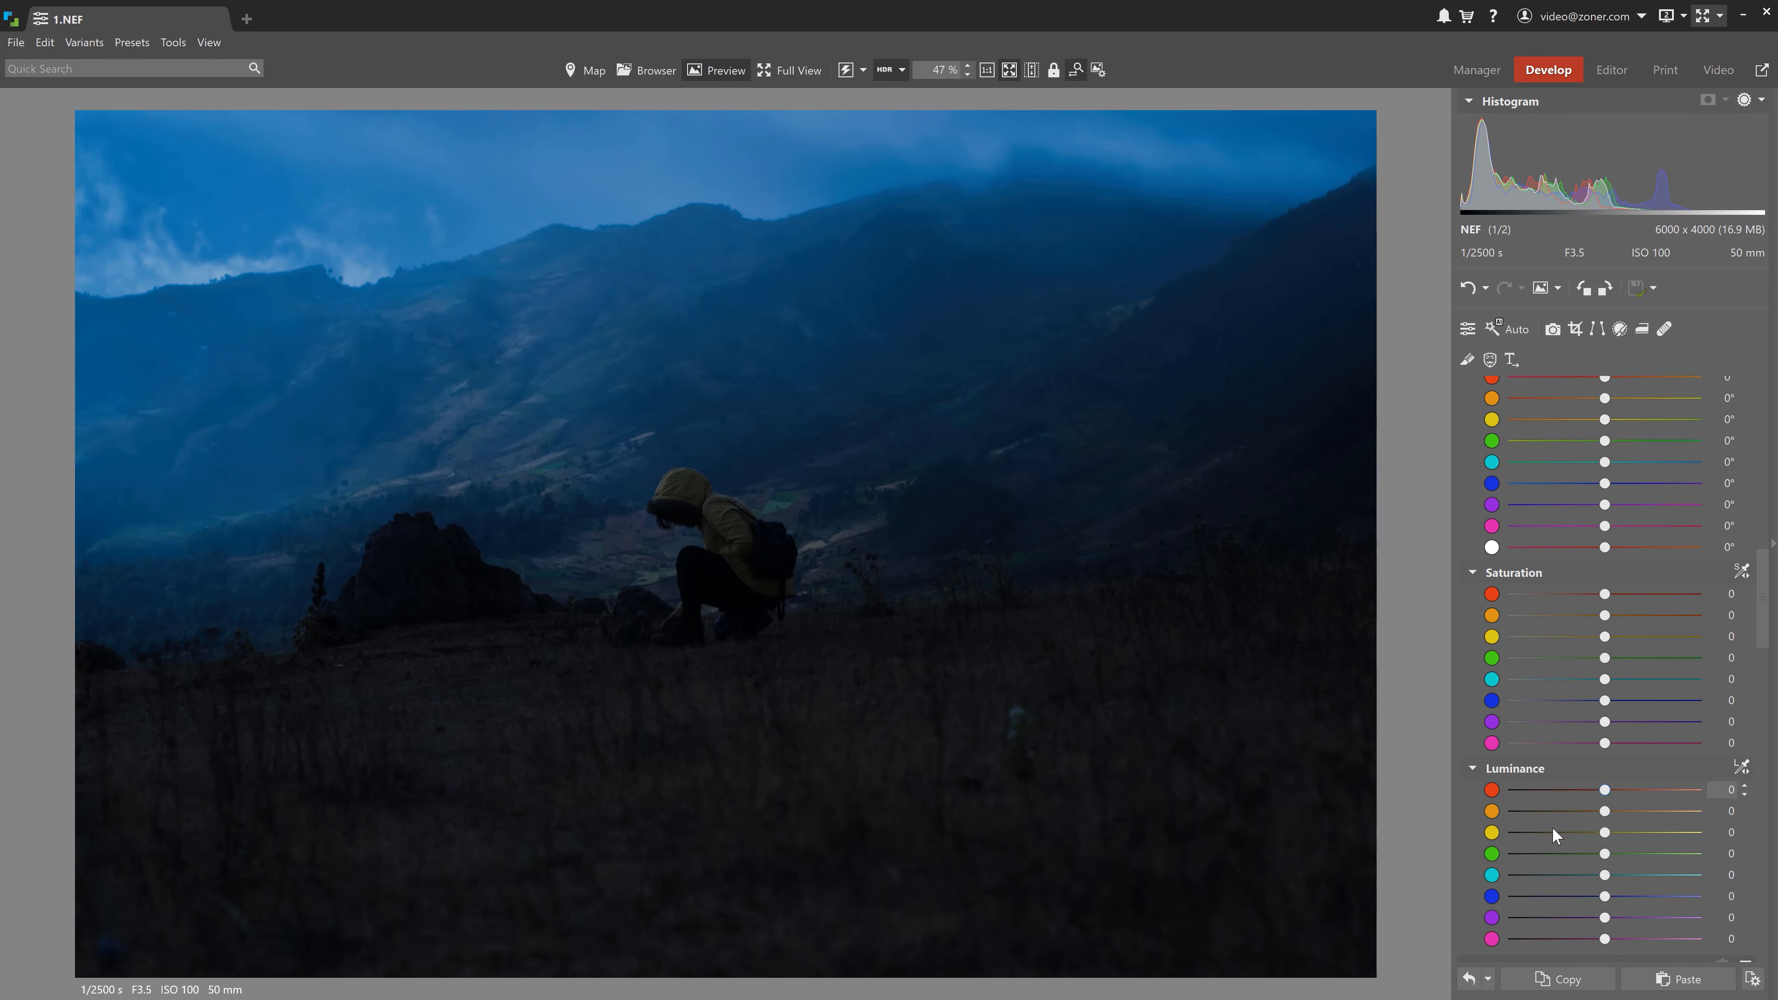
{"action": "left_click_drag", "start_coordinate": [1605, 595], "coordinate": [1584, 702]}
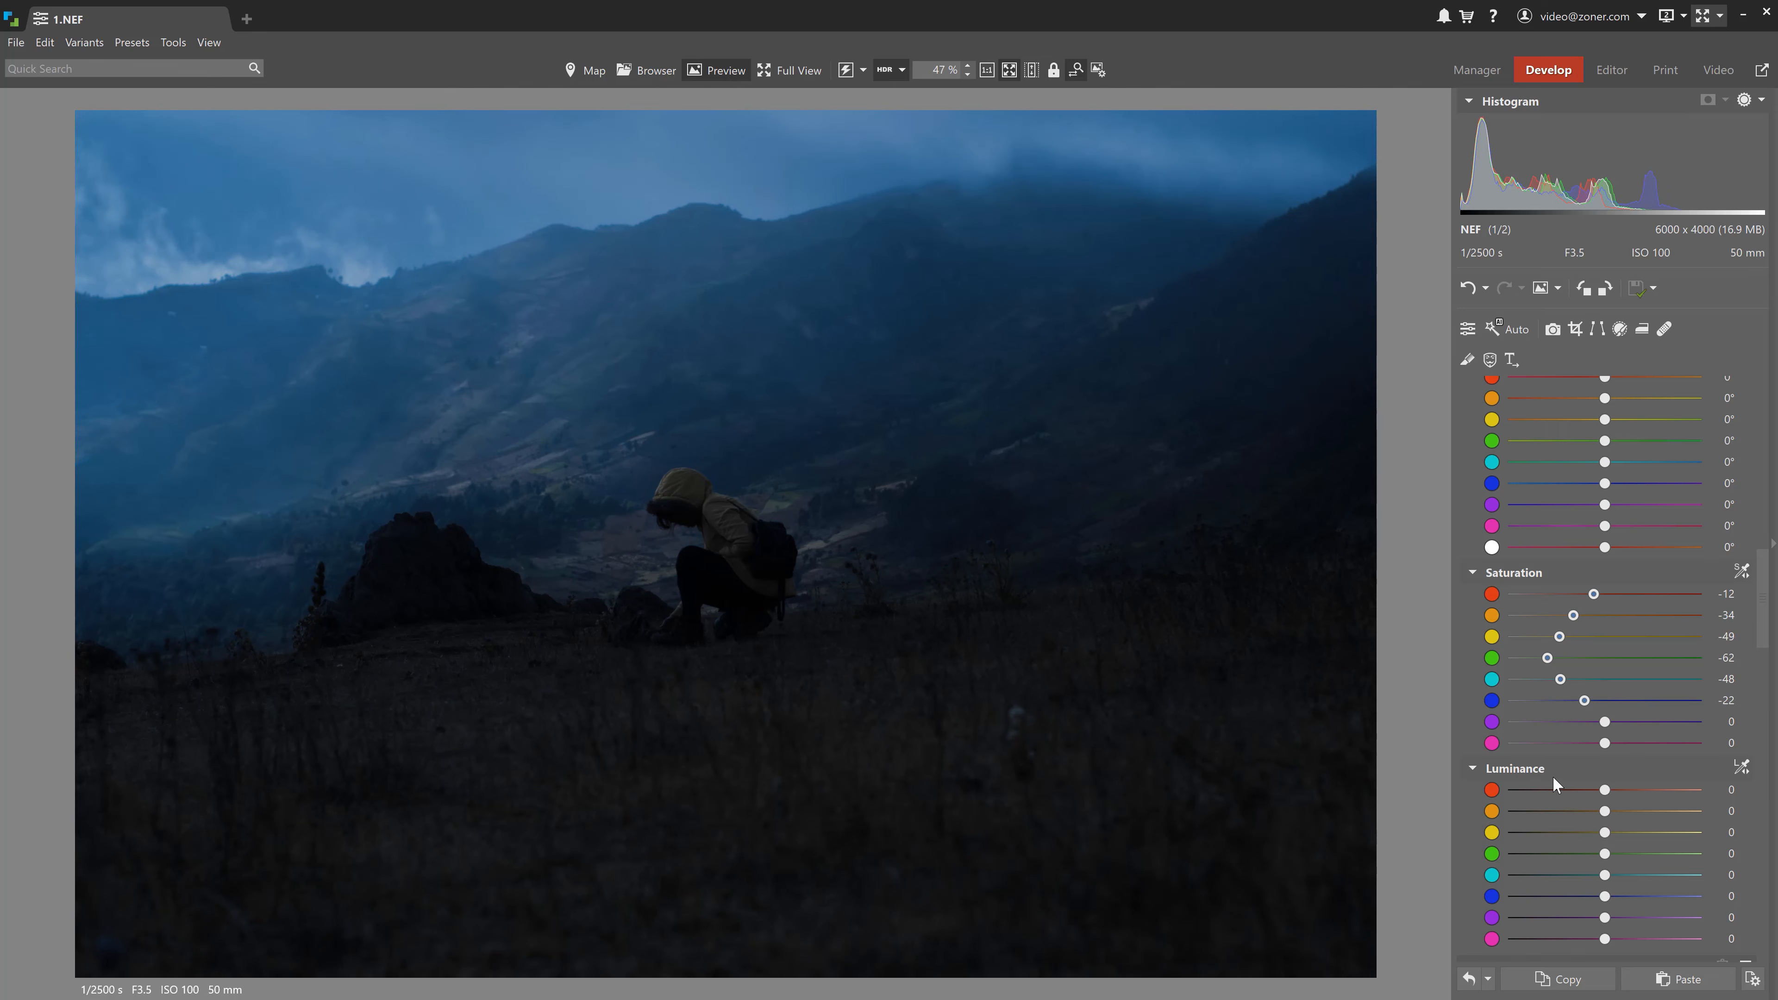
{"action": "left_click_drag", "start_coordinate": [1605, 875], "coordinate": [1568, 891]}
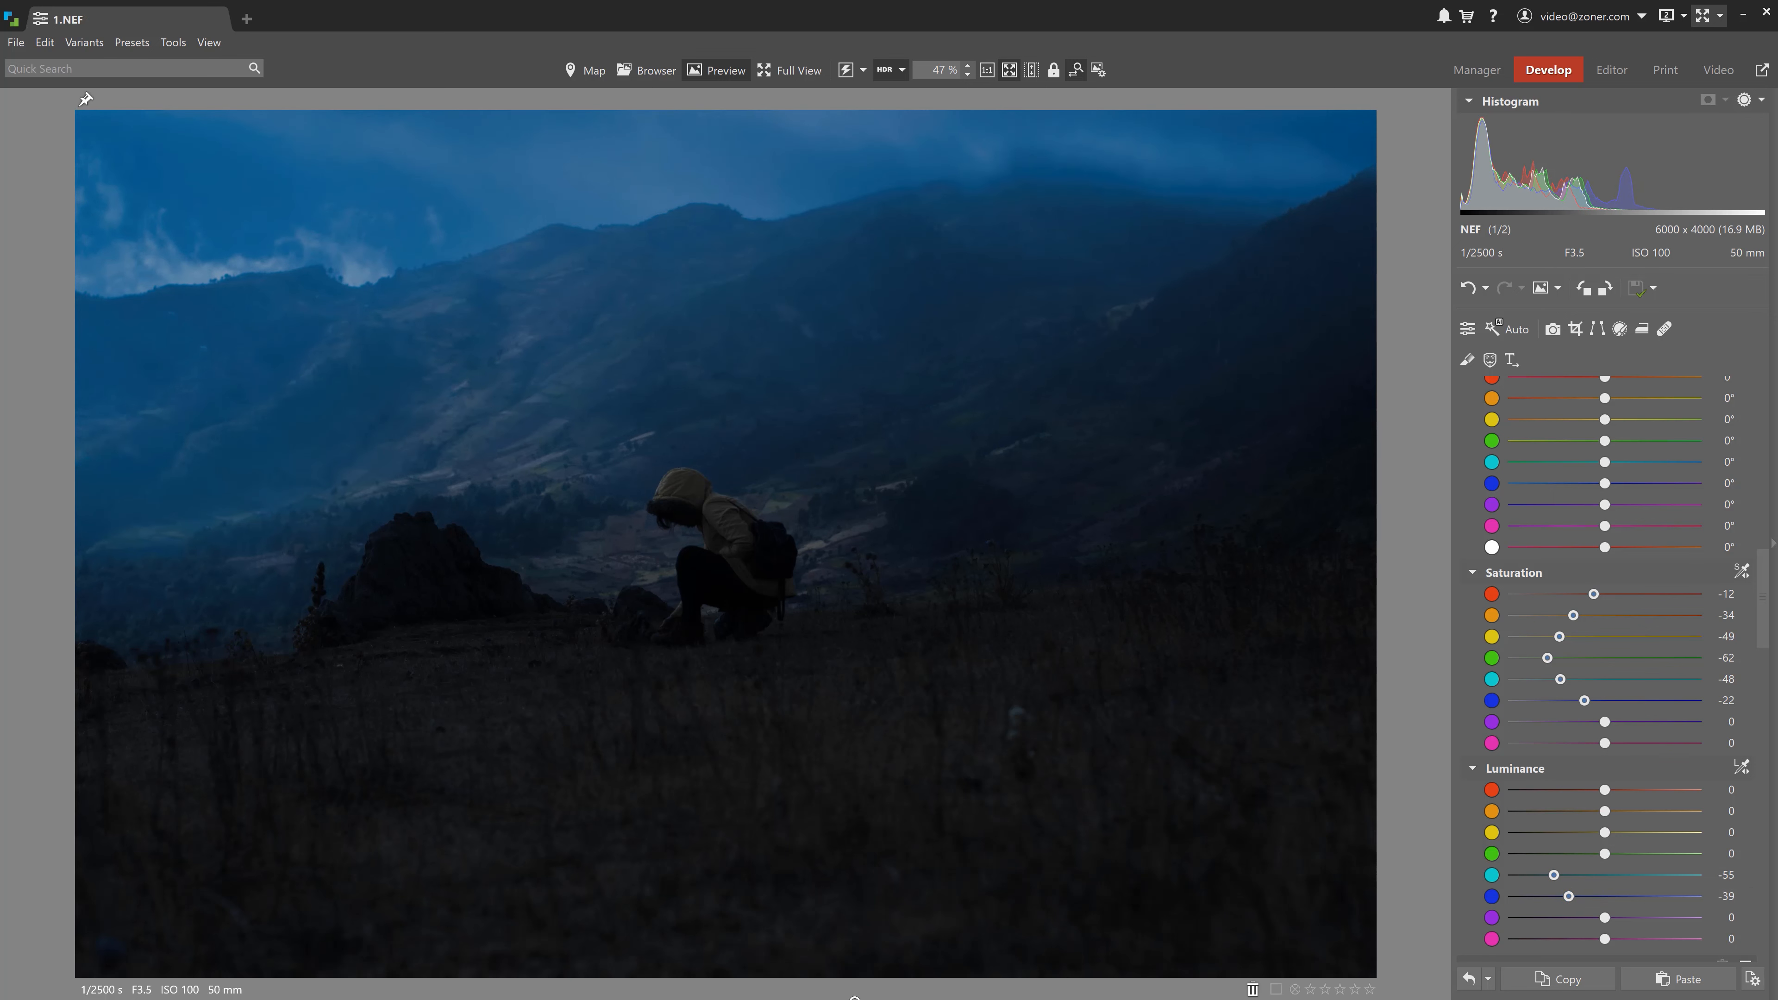
Compare the color-shifted 1.NEF with reference.jpg, and reopen 1.NEF on its own.
{"action": "mouse_move", "coordinate": [602, 991]}
{"action": "left_click", "coordinate": [287, 928], "text": "ctrl"}
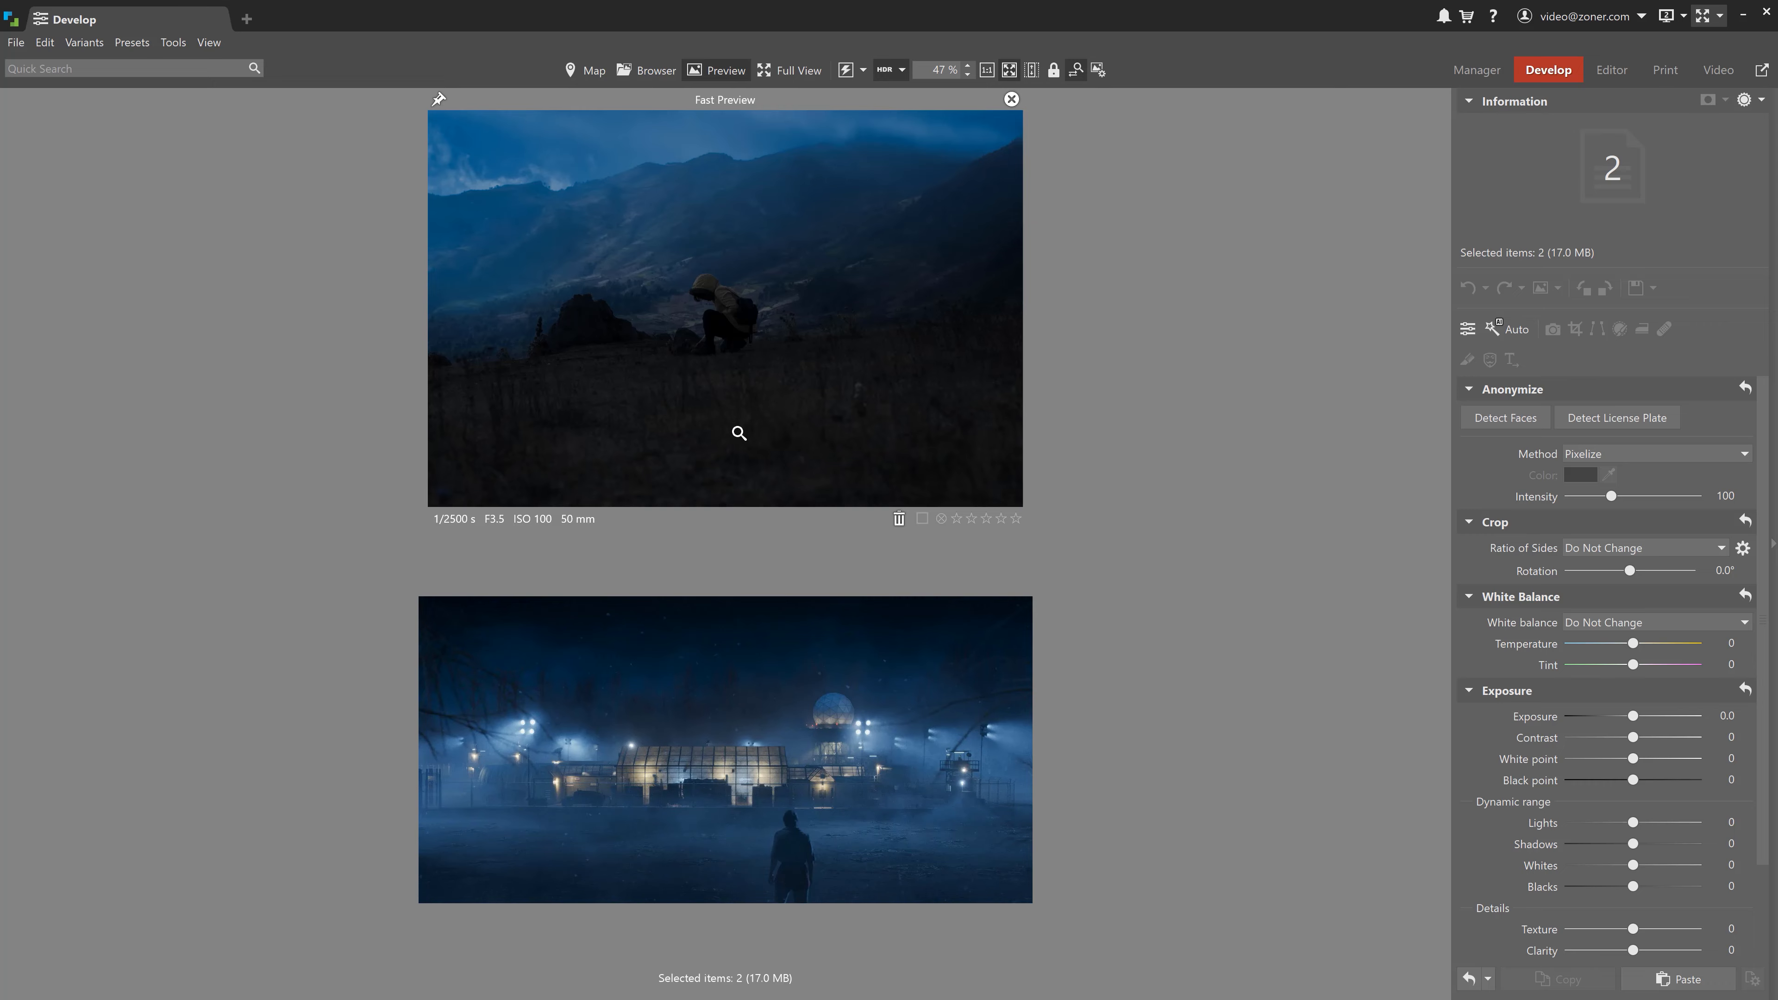
{"action": "mouse_move", "coordinate": [53, 994]}
{"action": "left_click", "coordinate": [54, 914]}
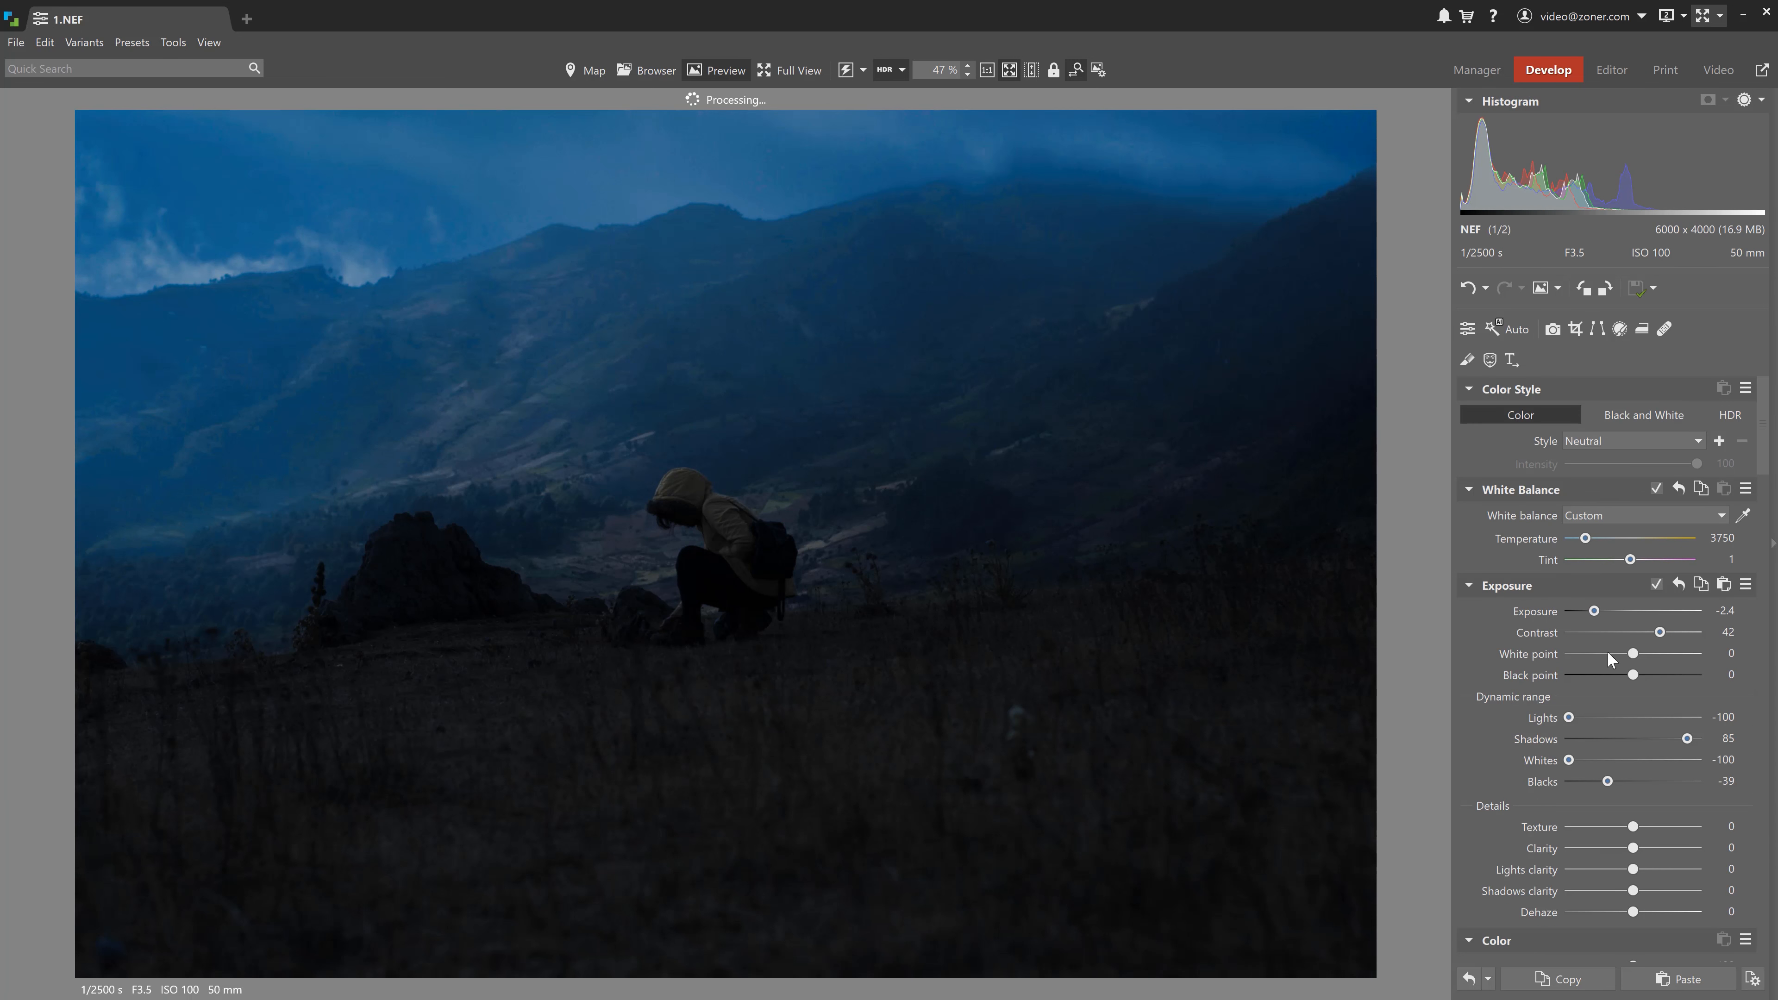
On the tone curve, raise blue's black point to output 13, slightly lower blue's white point, and set green's white point to output 251.
{"action": "left_click_drag", "start_coordinate": [1764, 465], "coordinate": [1764, 573]}
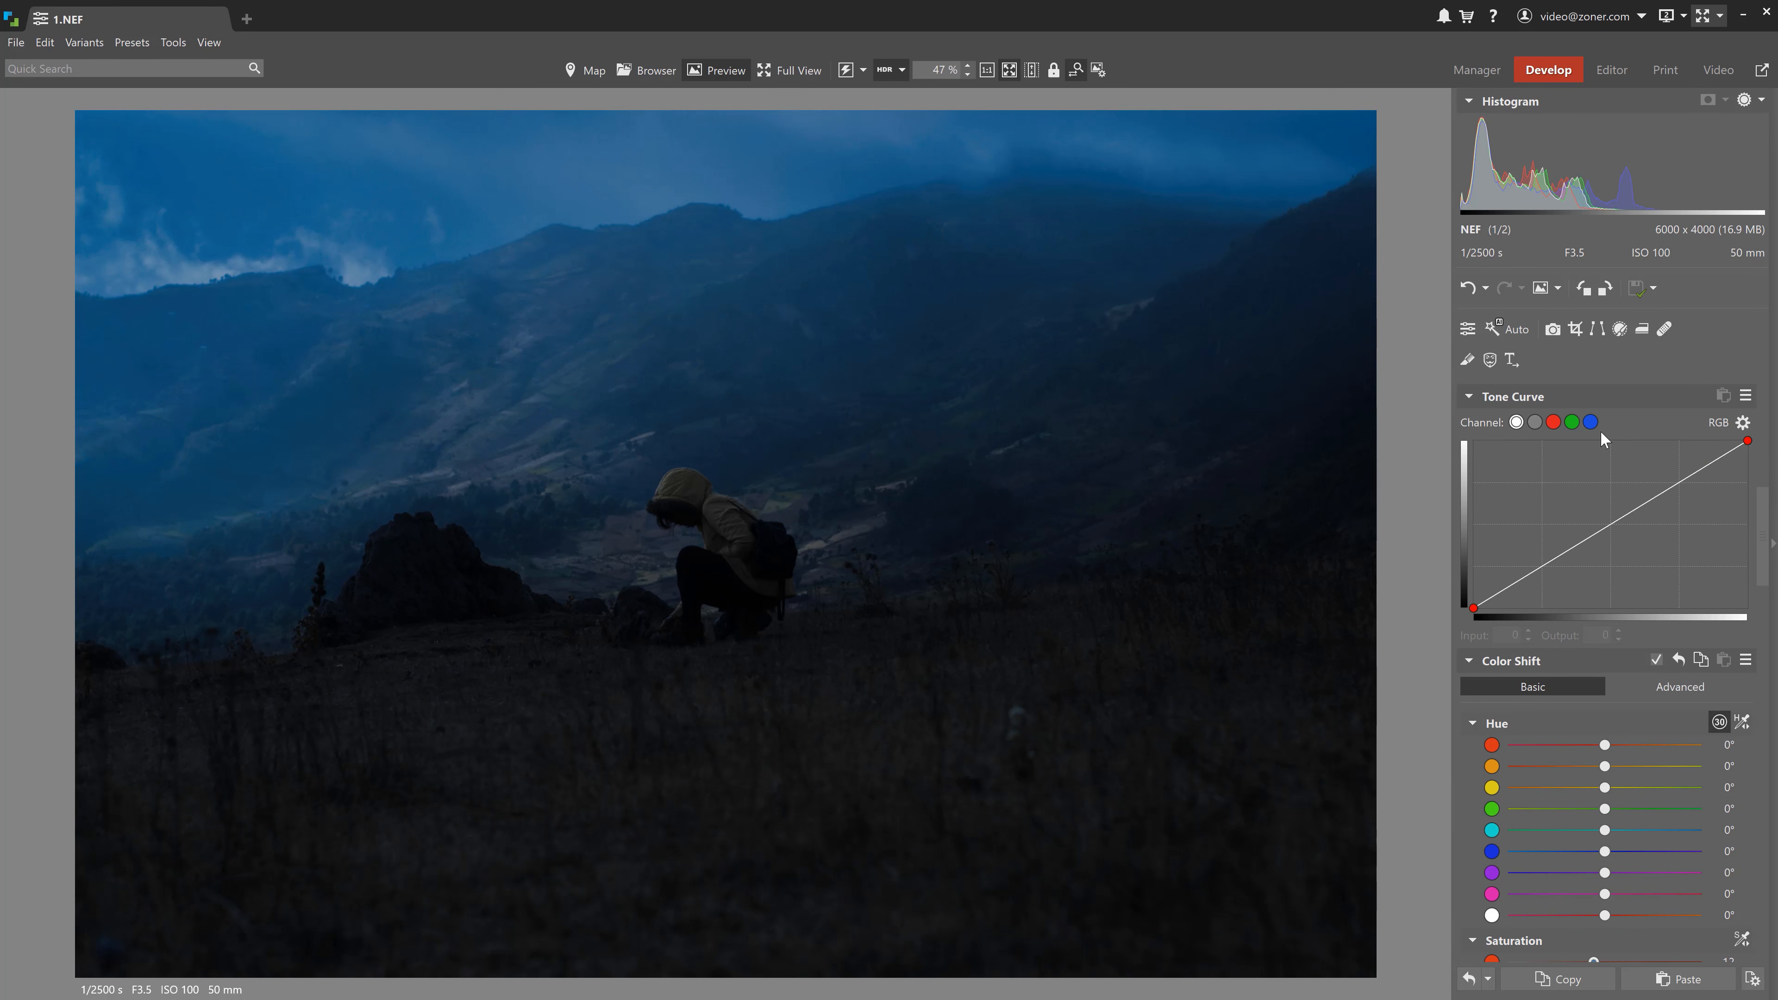
{"action": "left_click", "coordinate": [1591, 422]}
{"action": "left_click_drag", "start_coordinate": [1477, 601], "coordinate": [1465, 598]}
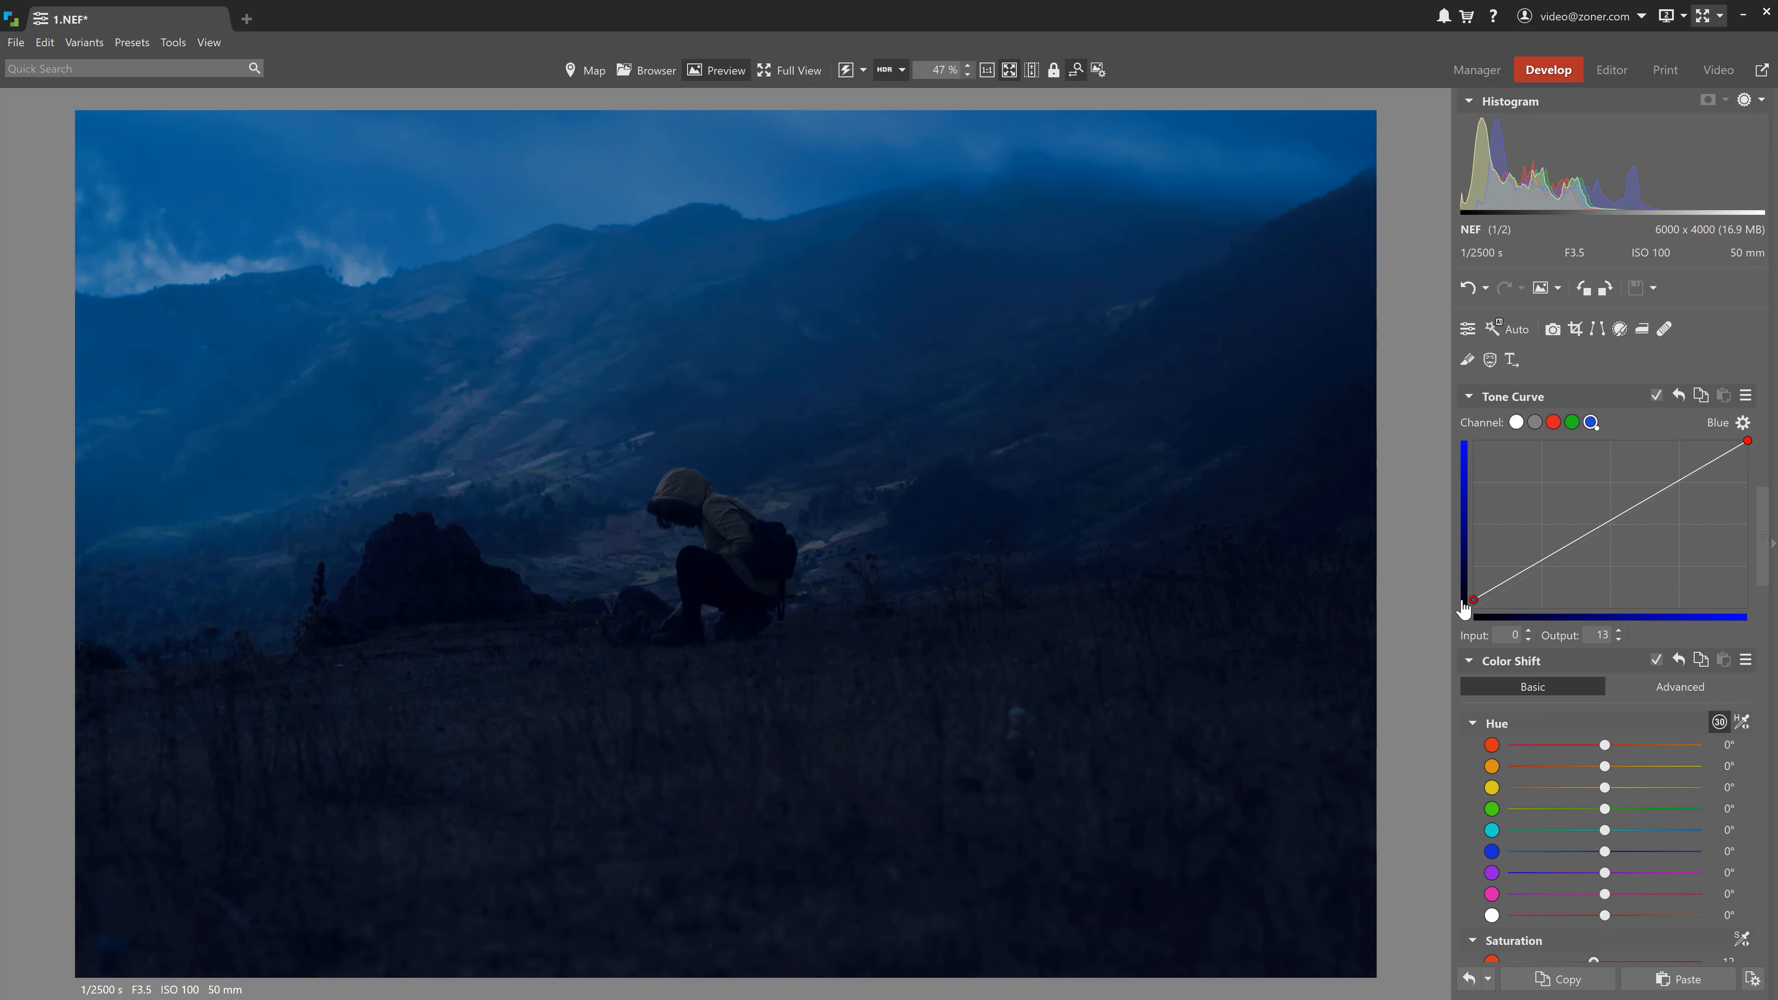
{"action": "left_click", "coordinate": [1747, 442]}
{"action": "left_click_drag", "start_coordinate": [1750, 443], "coordinate": [1755, 449]}
{"action": "left_click", "coordinate": [1572, 422]}
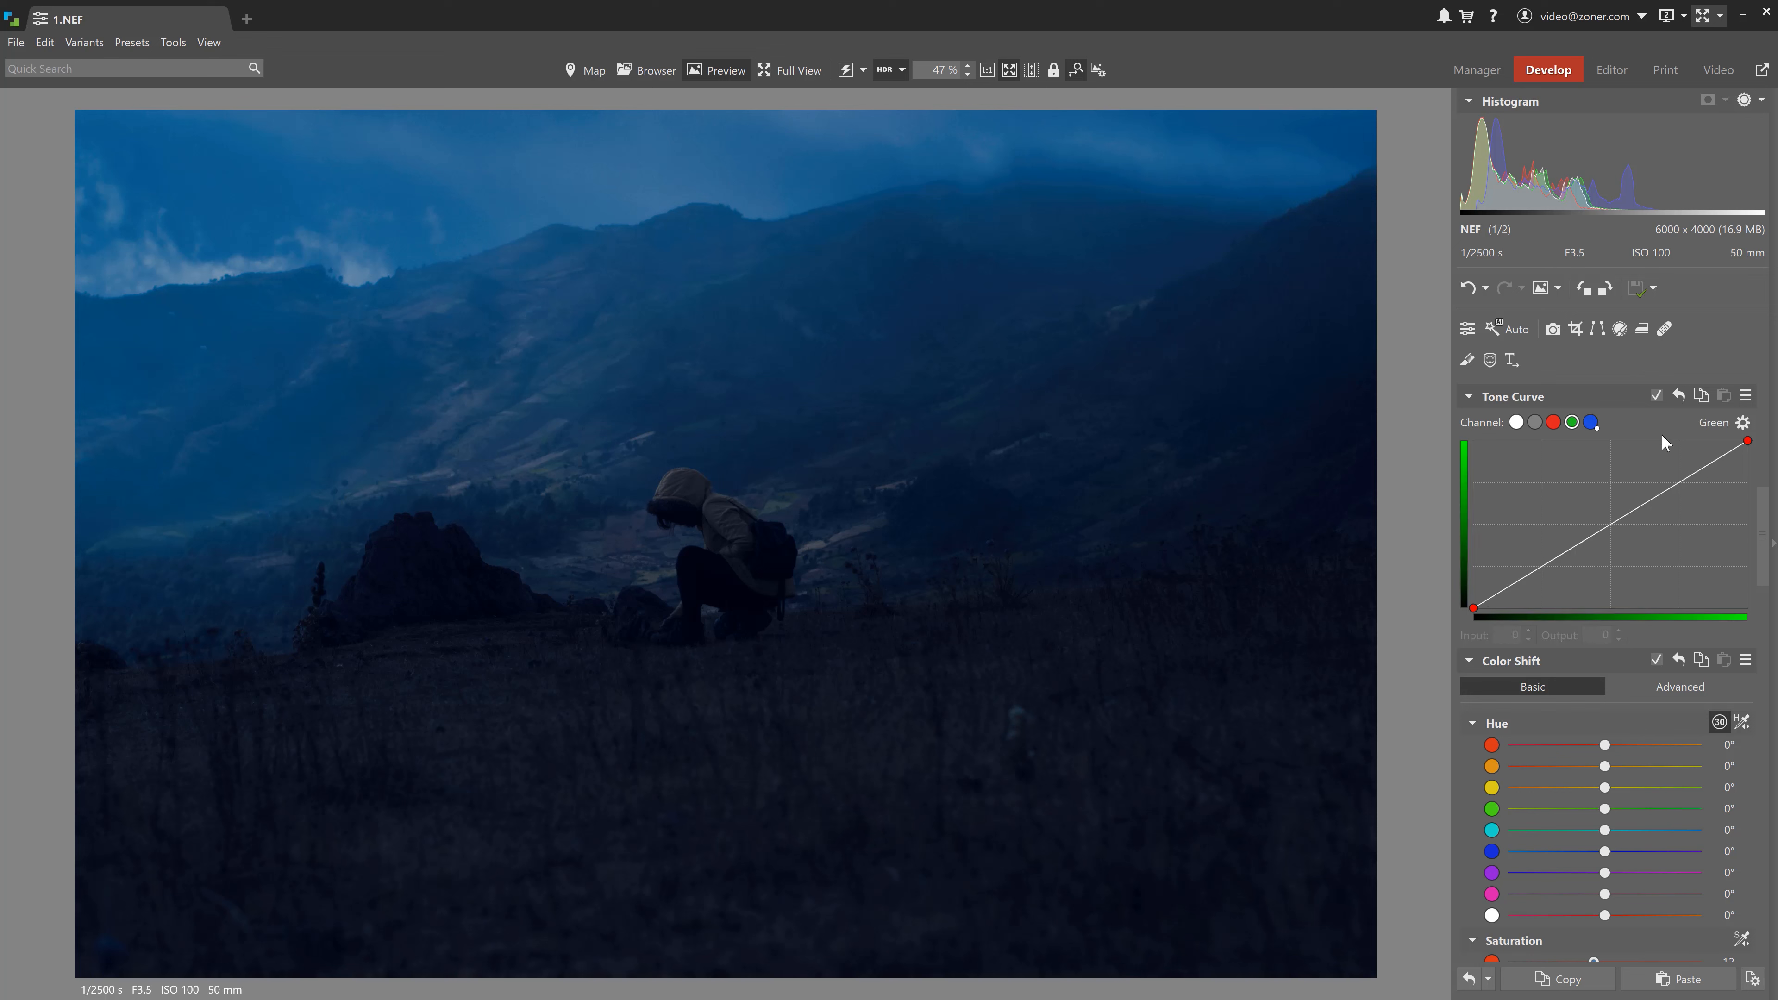
{"action": "left_click_drag", "start_coordinate": [1749, 448], "coordinate": [1754, 451]}
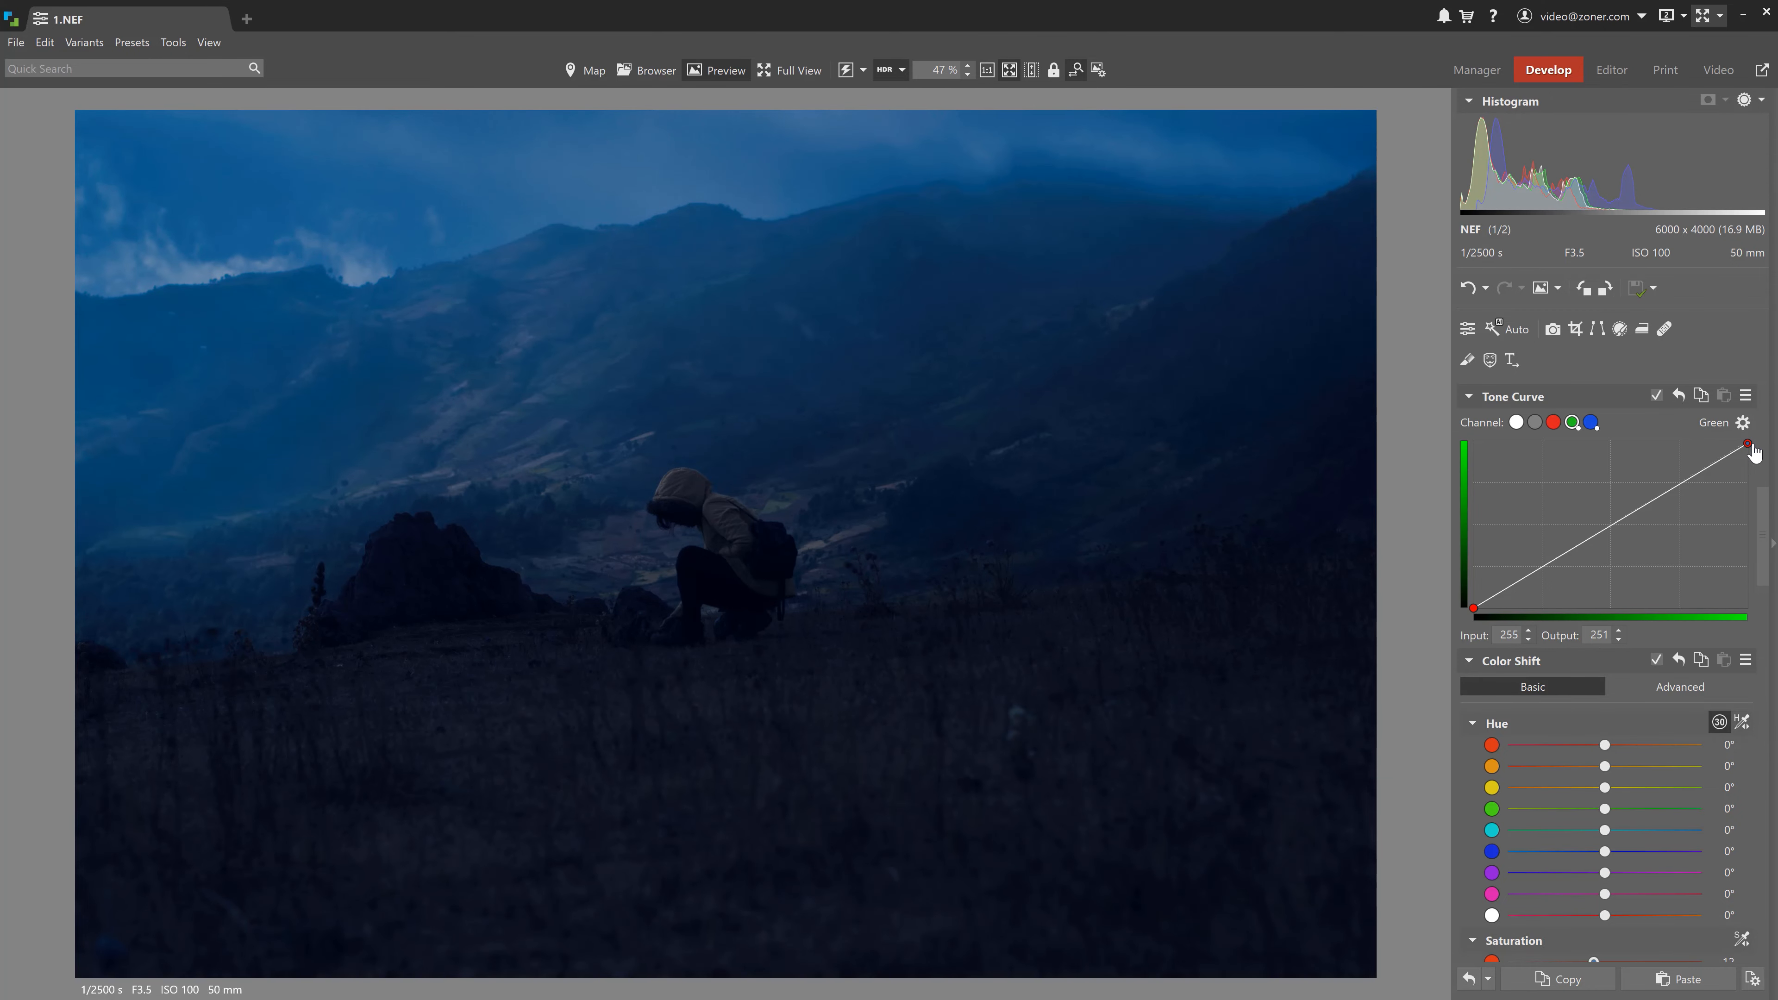
View the couple photo 2.ARW beside its reference.jpg, and open 2.ARW alone for editing.
{"action": "left_click", "coordinate": [725, 993]}
{"action": "left_click", "coordinate": [298, 906], "text": "ctrl"}
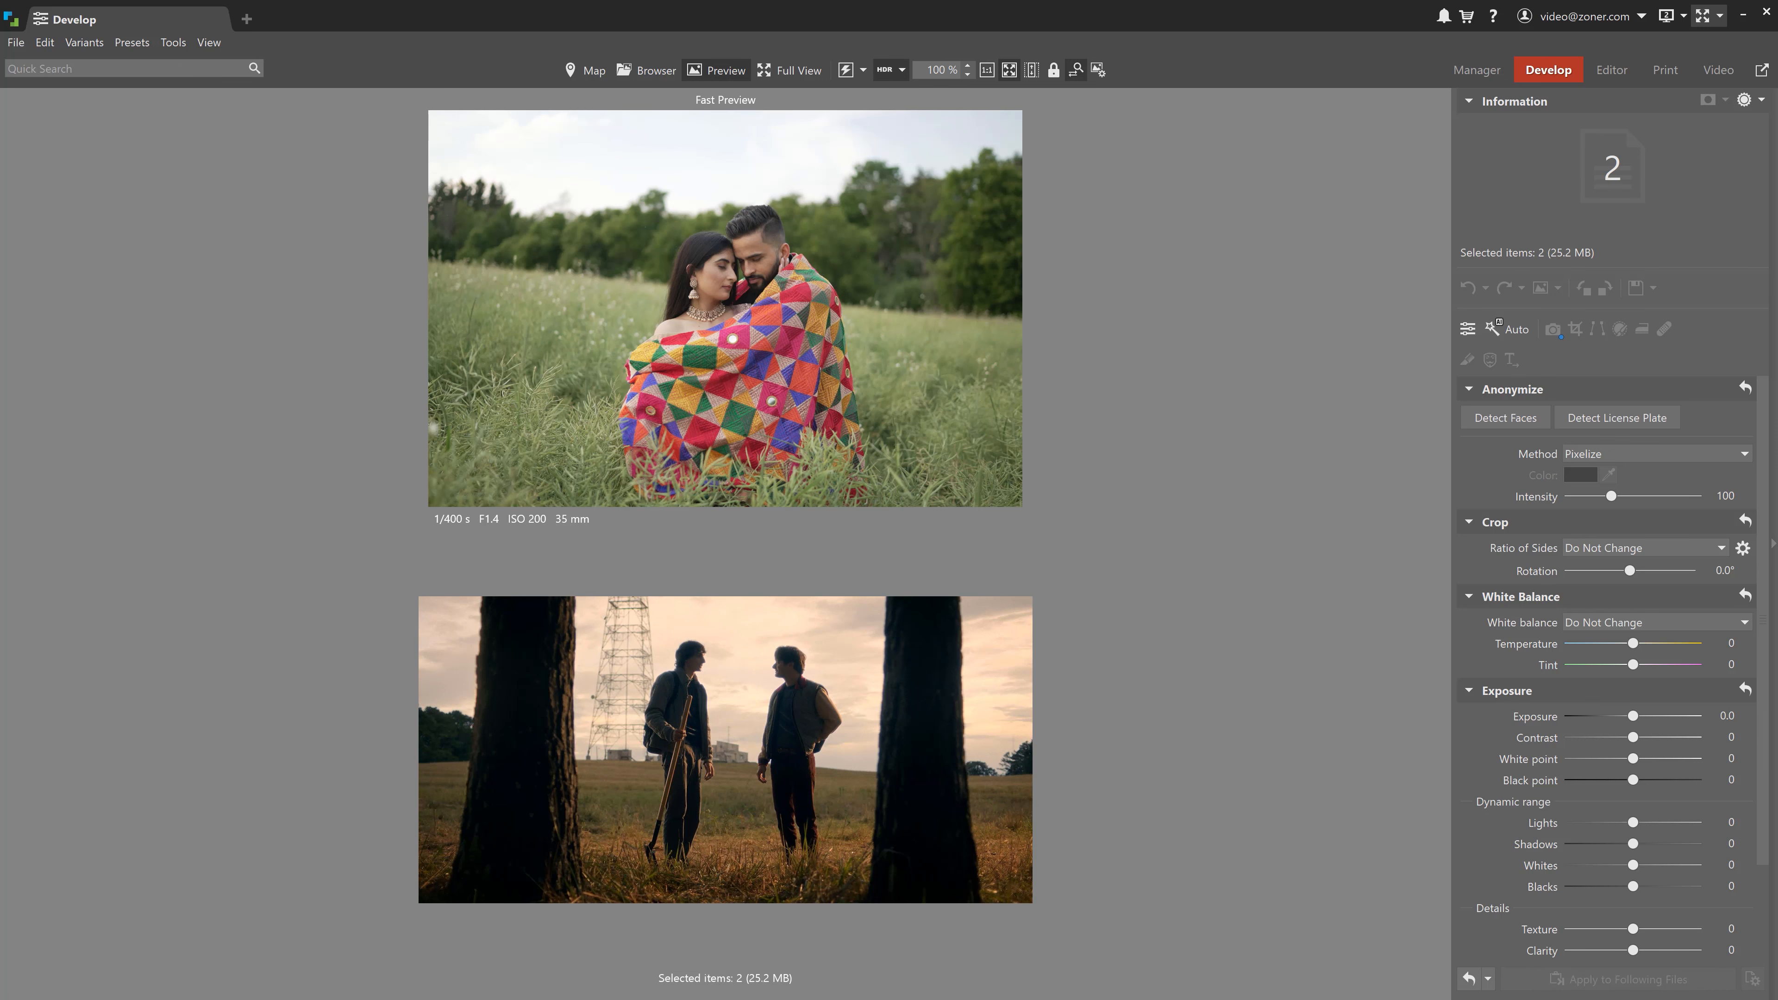
{"action": "left_click", "coordinate": [136, 974]}
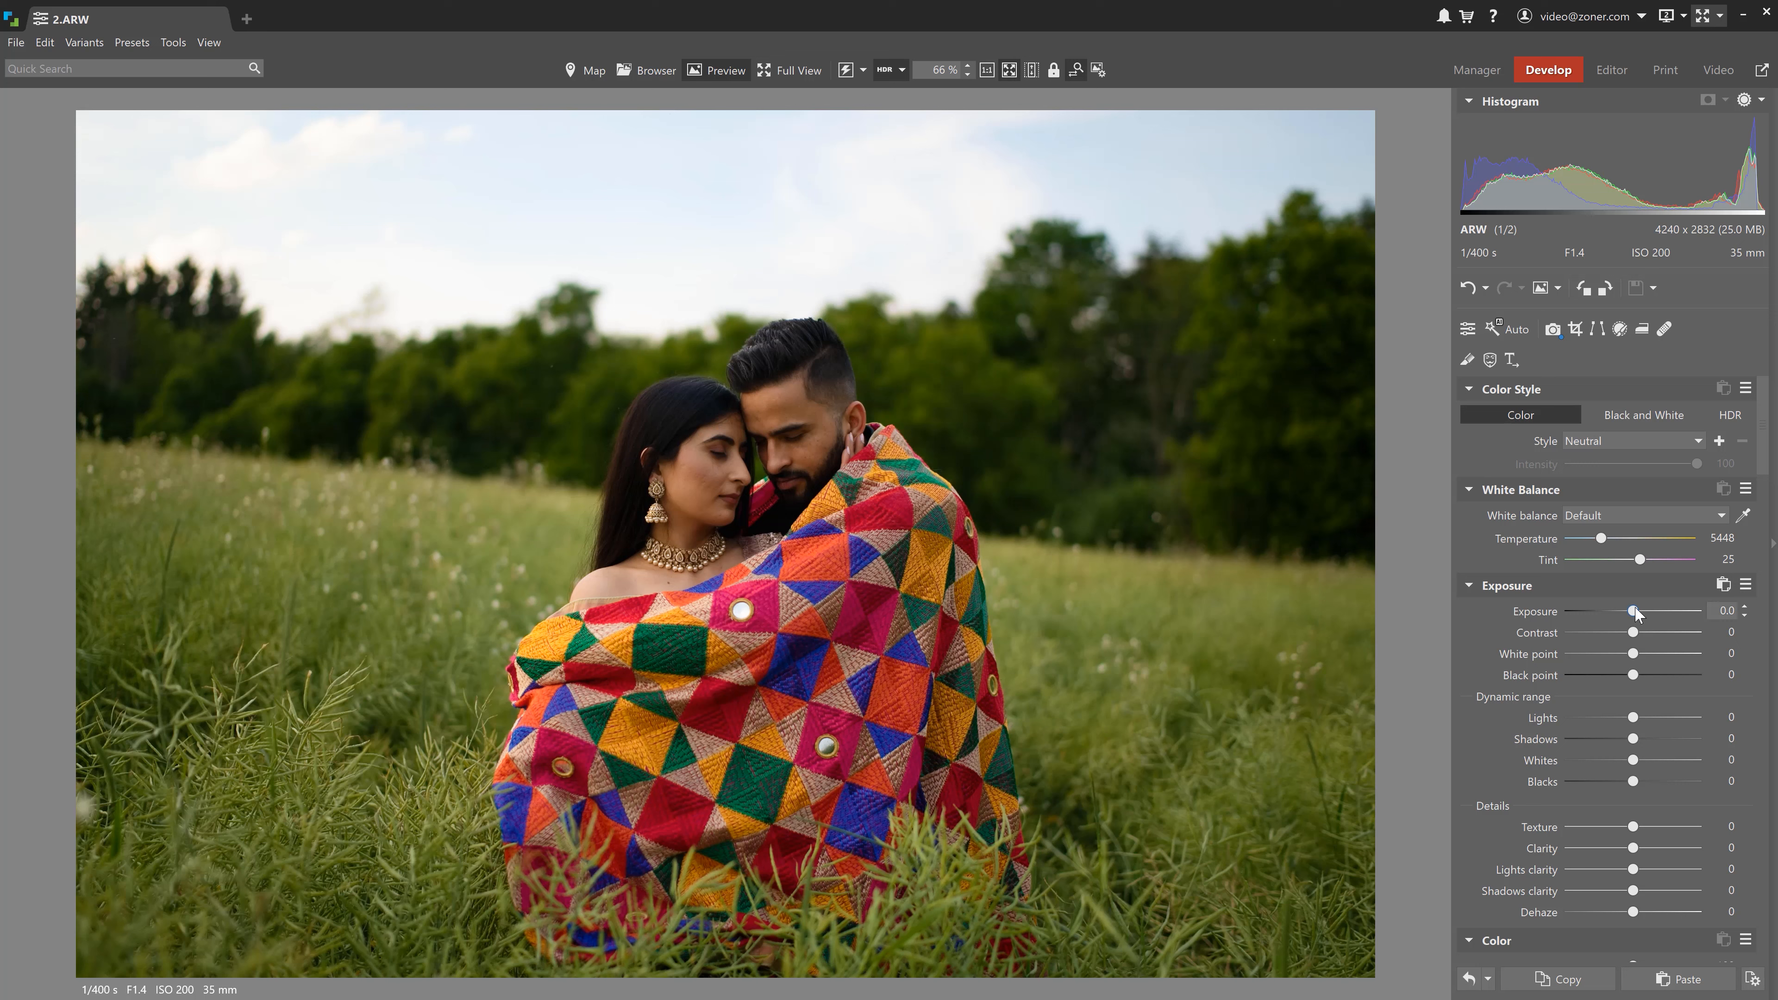
Set 2.ARW's Exposure to -0.1, Lights to -87, Shadows to 13, Whites to 31 and Blacks to -34, and compare it with reference.jpg.
{"action": "left_click_drag", "start_coordinate": [1635, 612], "coordinate": [1631, 610]}
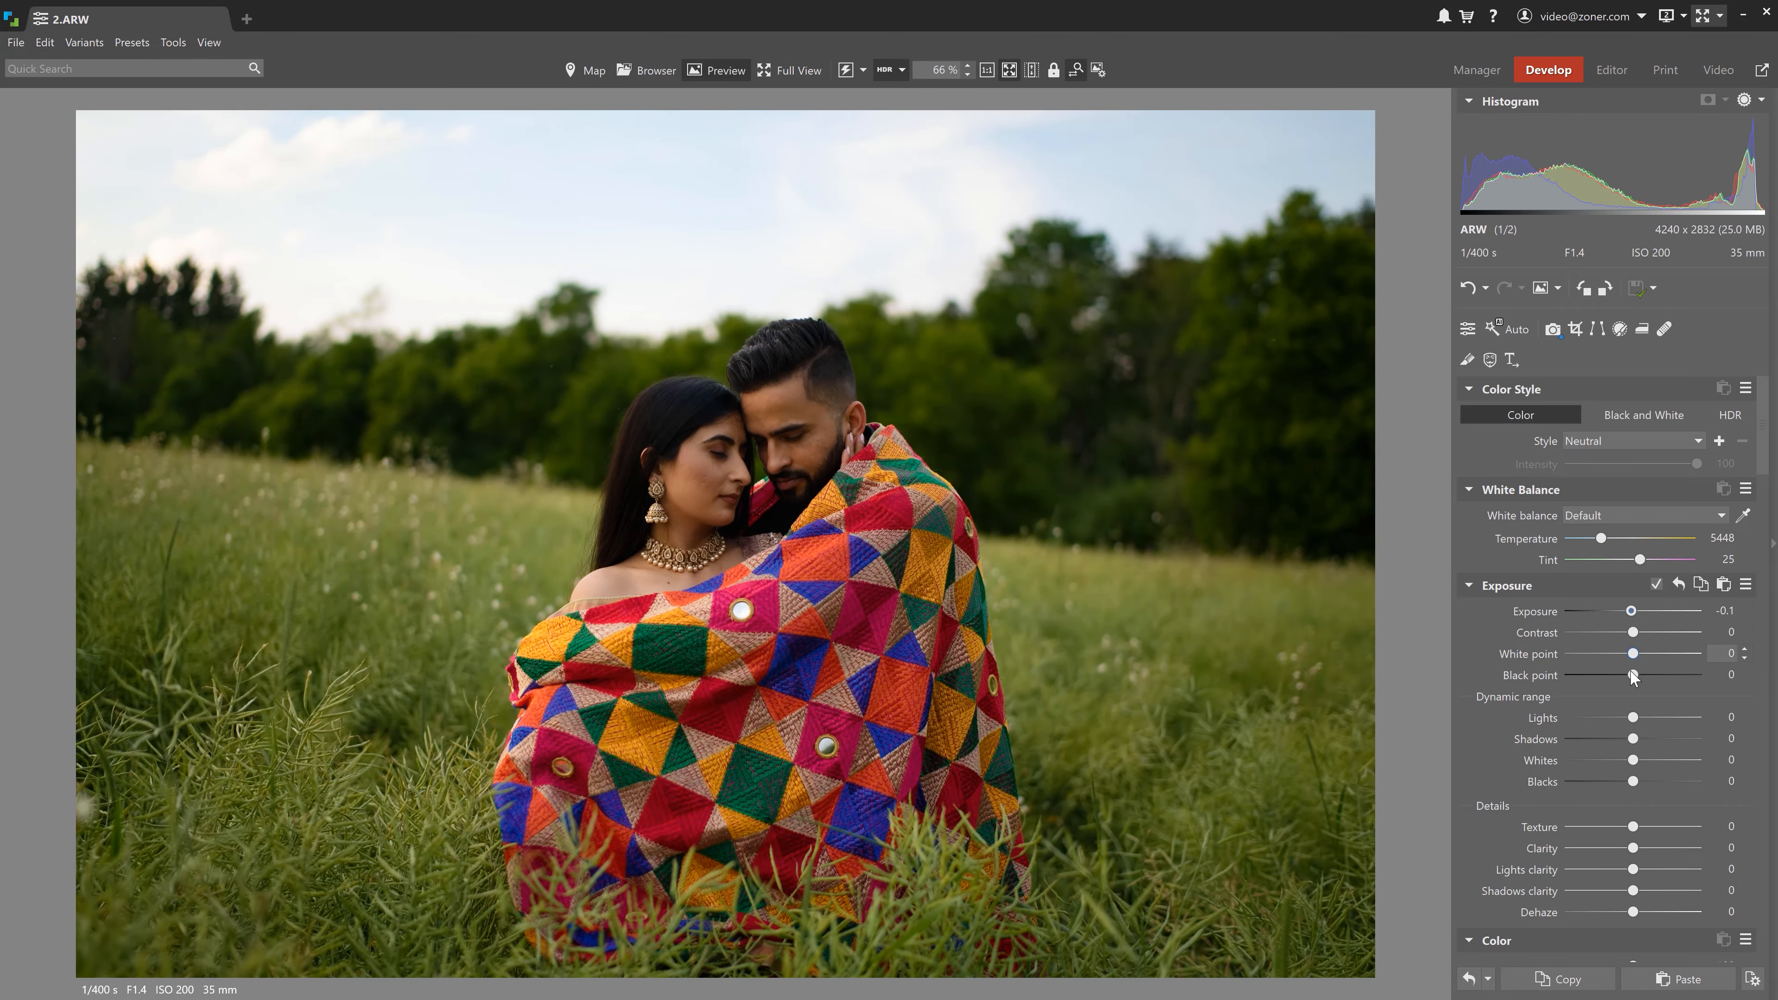
{"action": "left_click_drag", "start_coordinate": [1606, 709], "coordinate": [1612, 781]}
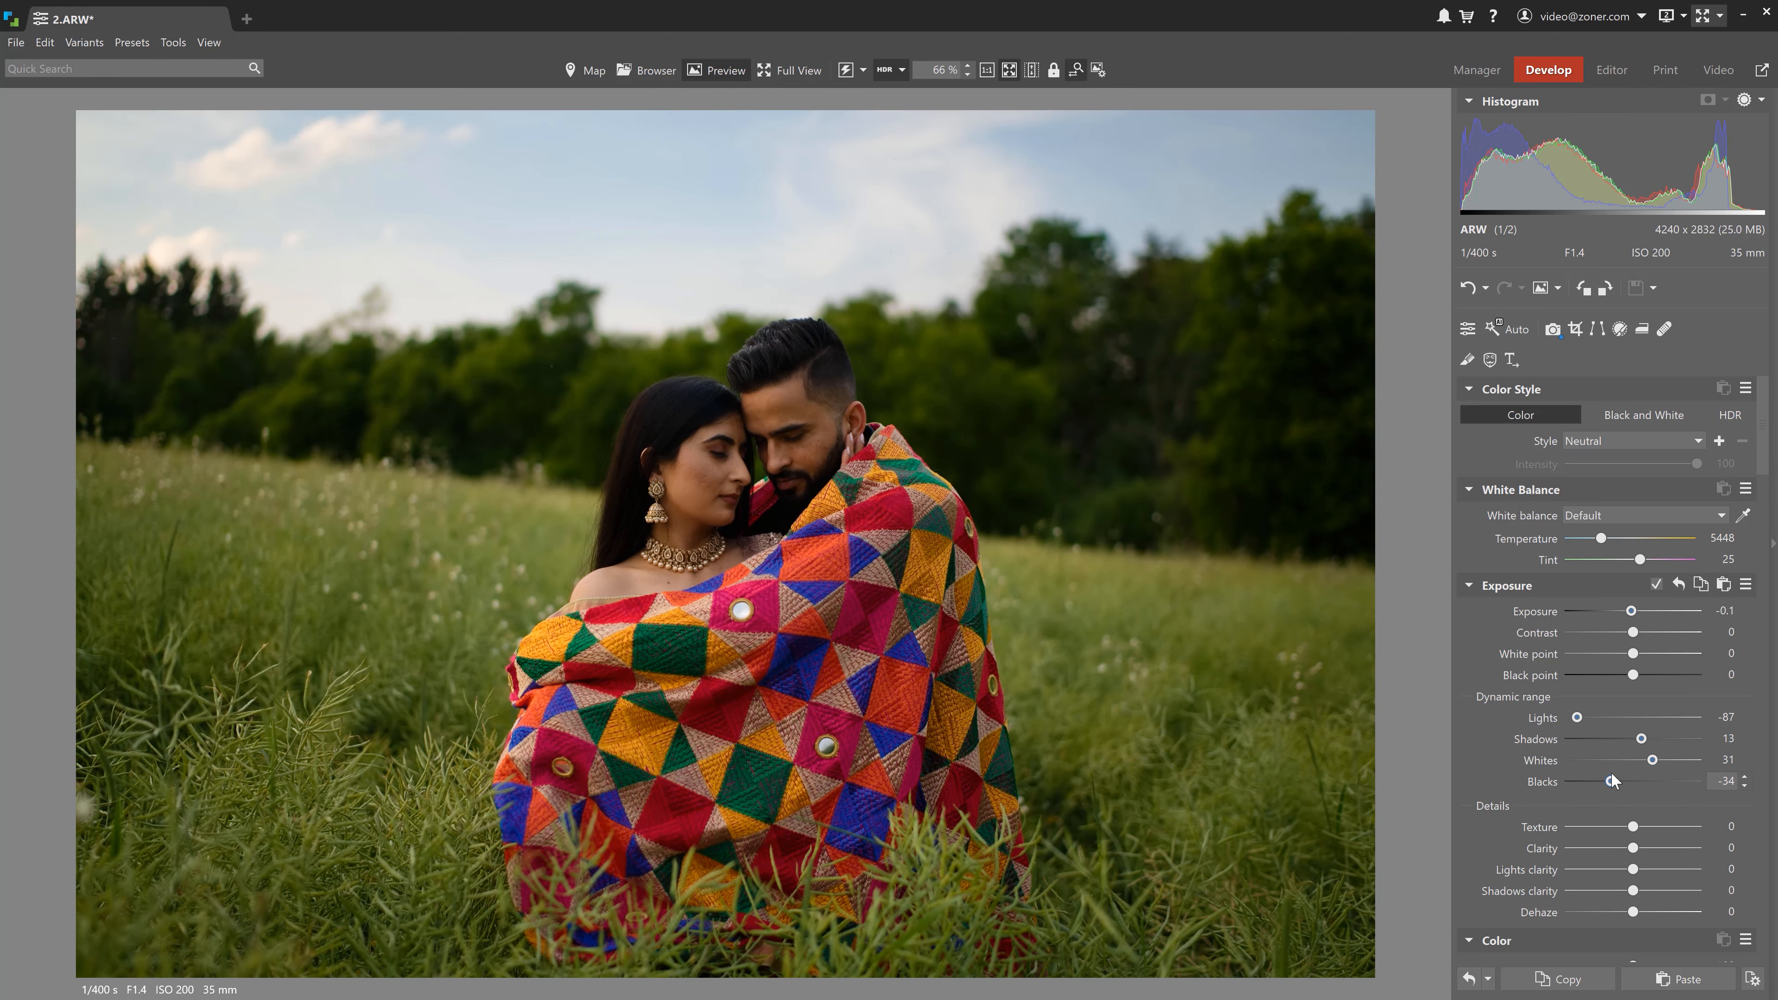
{"action": "mouse_move", "coordinate": [1250, 989]}
{"action": "left_click", "coordinate": [269, 914], "text": "ctrl"}
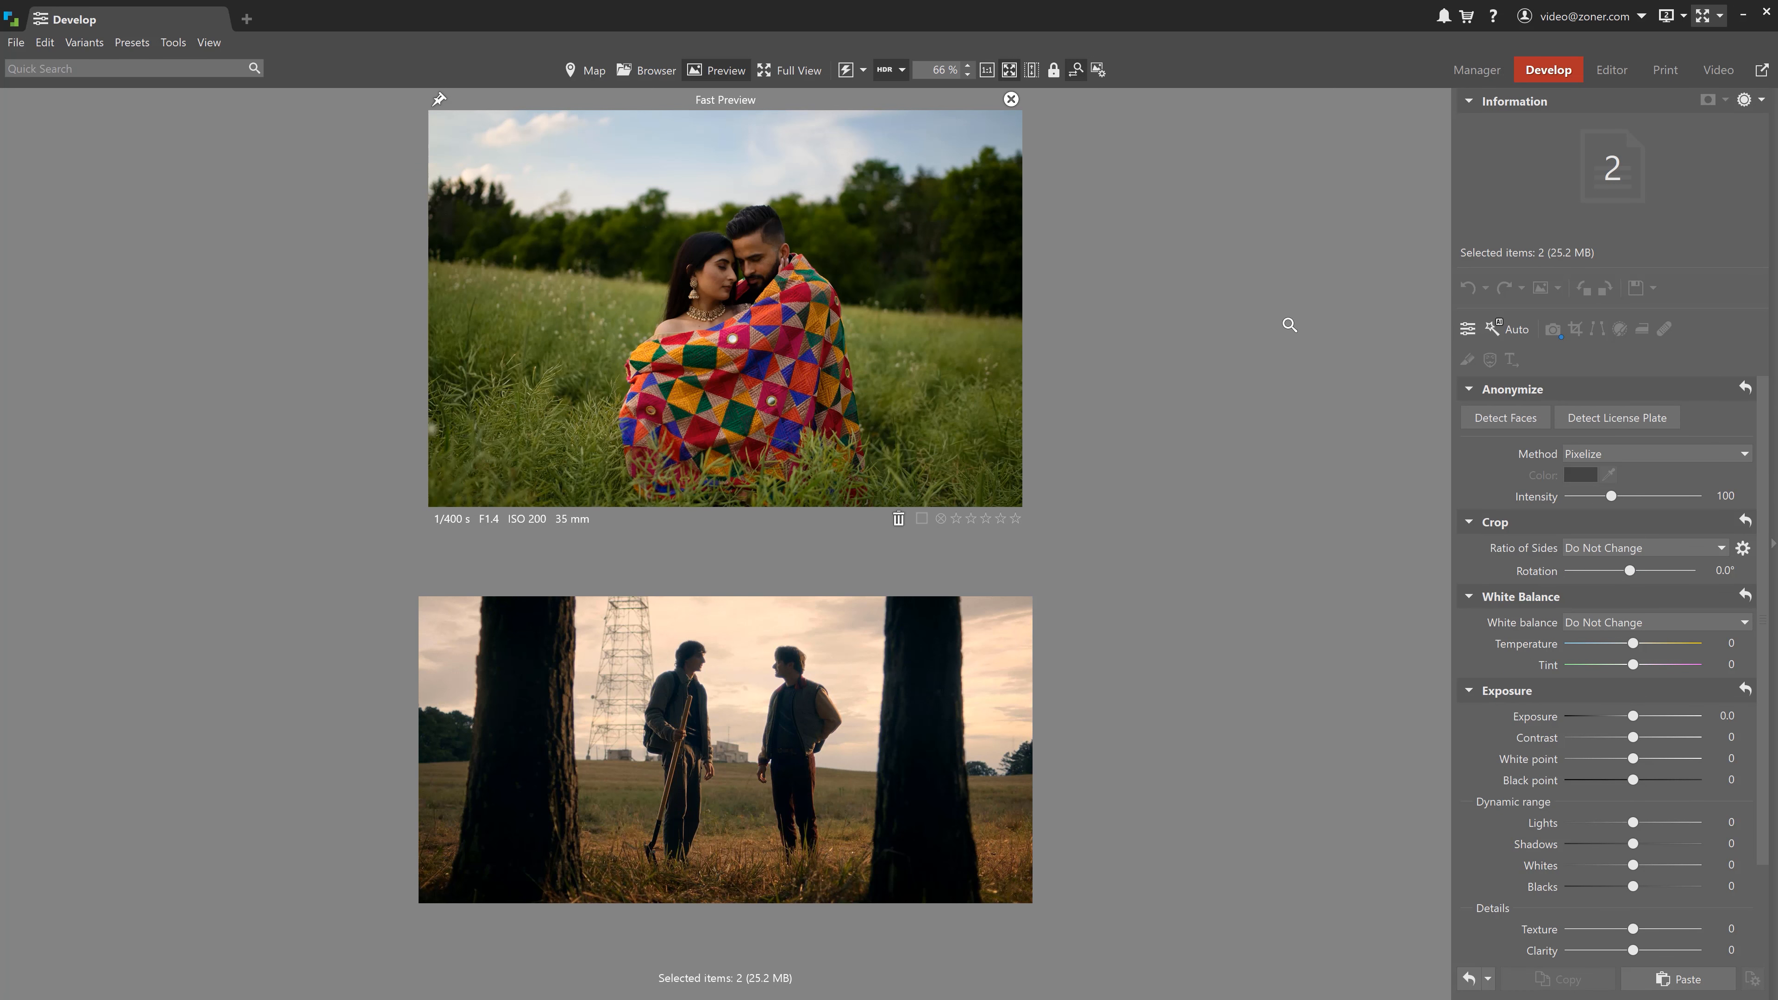
{"action": "mouse_move", "coordinate": [1051, 998]}
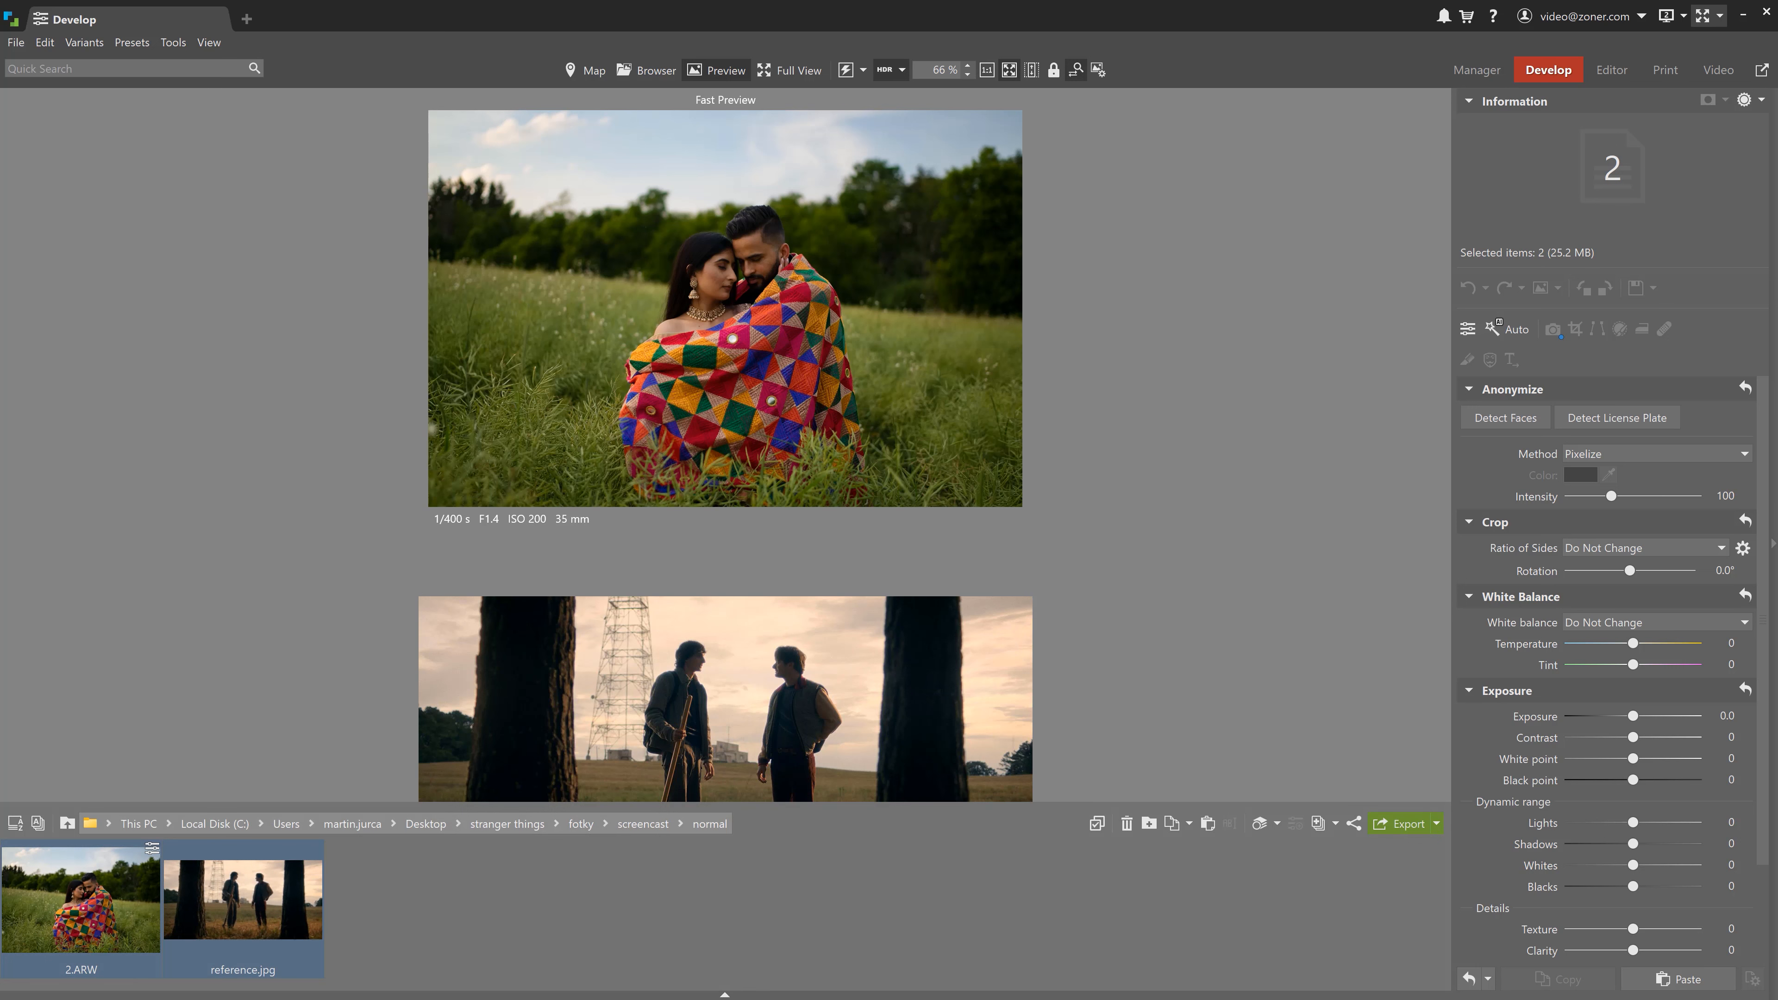
{"action": "left_click", "coordinate": [238, 910], "text": "ctrl"}
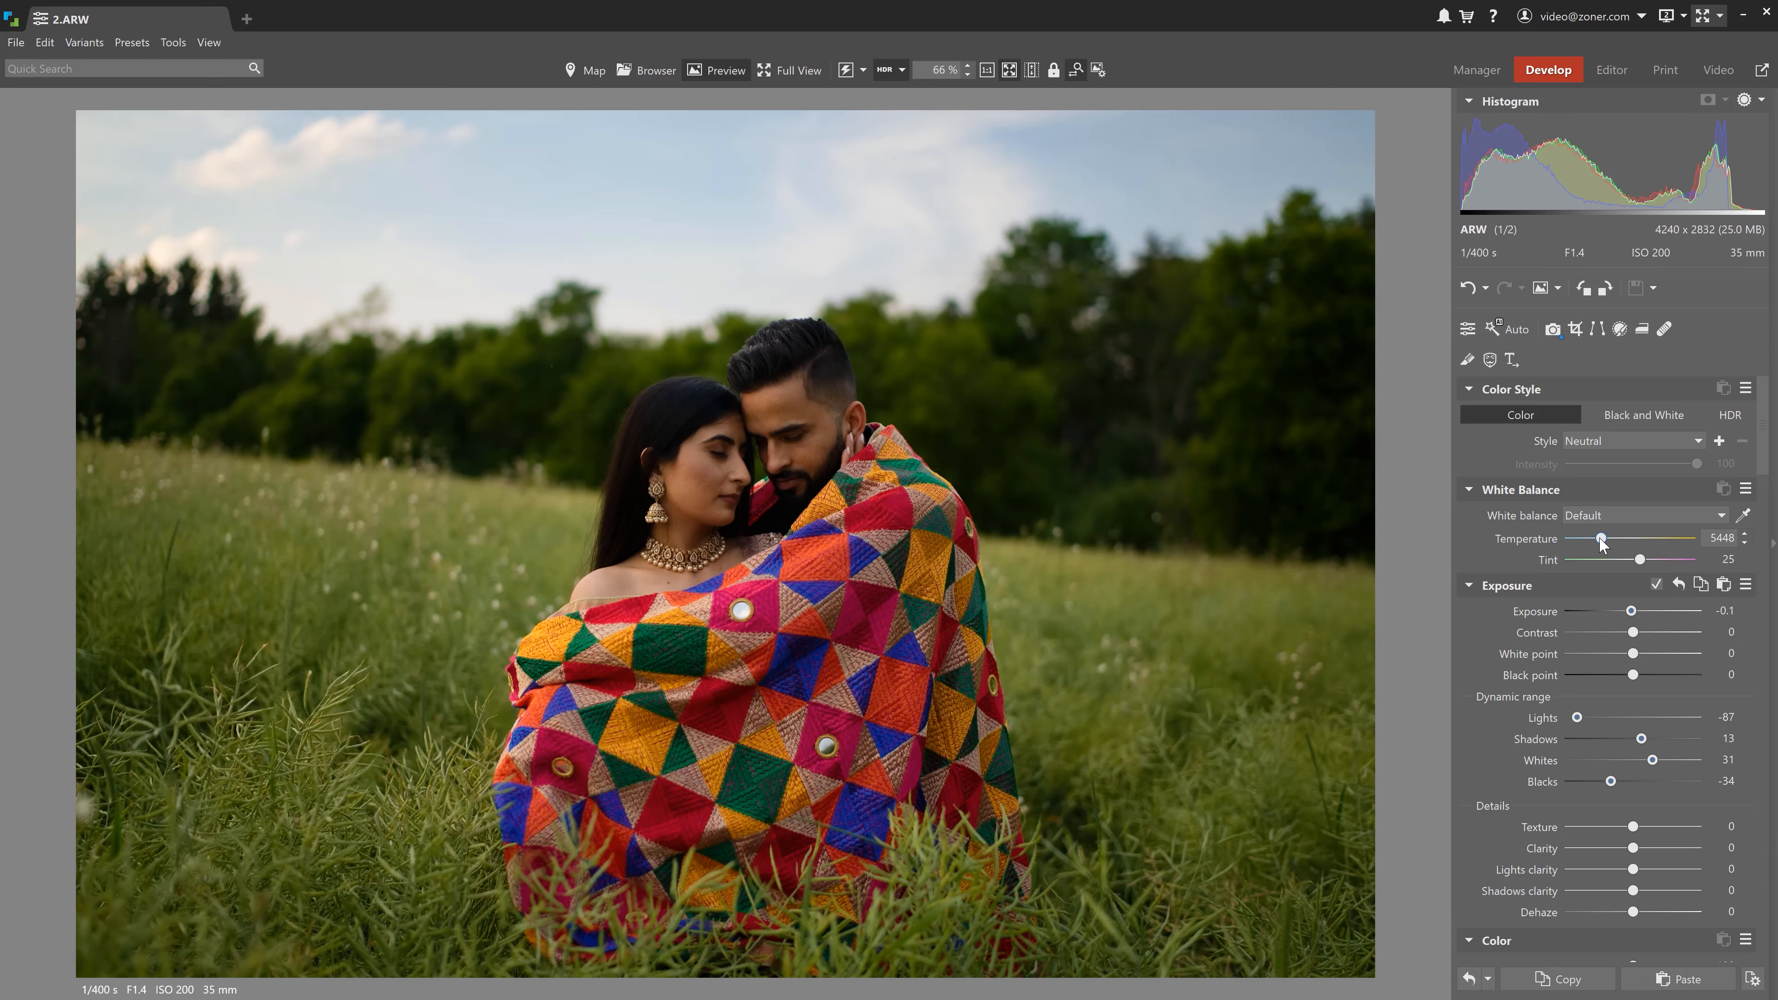
Set 2.ARW's white balance to temperature 5950 and tint 35, and compare it with reference.jpg.
{"action": "left_click_drag", "start_coordinate": [1603, 544], "coordinate": [1606, 547]}
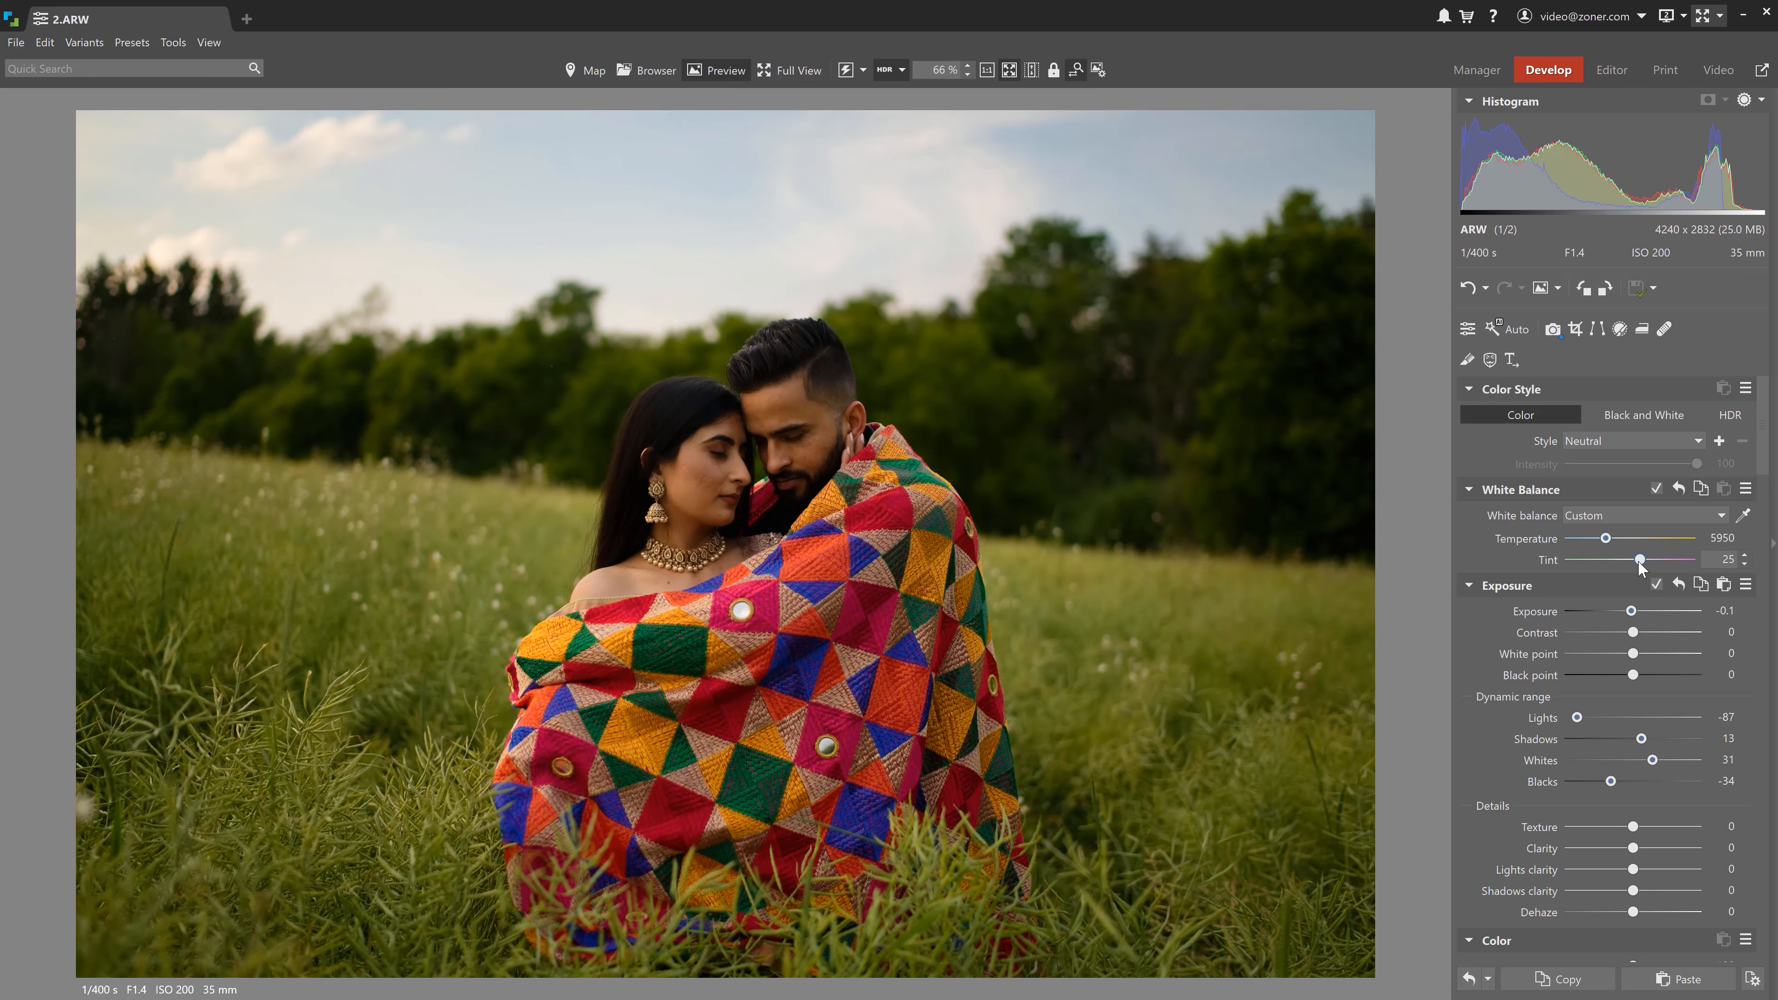
{"action": "left_click_drag", "start_coordinate": [1639, 561], "coordinate": [1646, 564]}
{"action": "mouse_move", "coordinate": [1252, 989]}
{"action": "left_click", "coordinate": [228, 911], "text": "ctrl"}
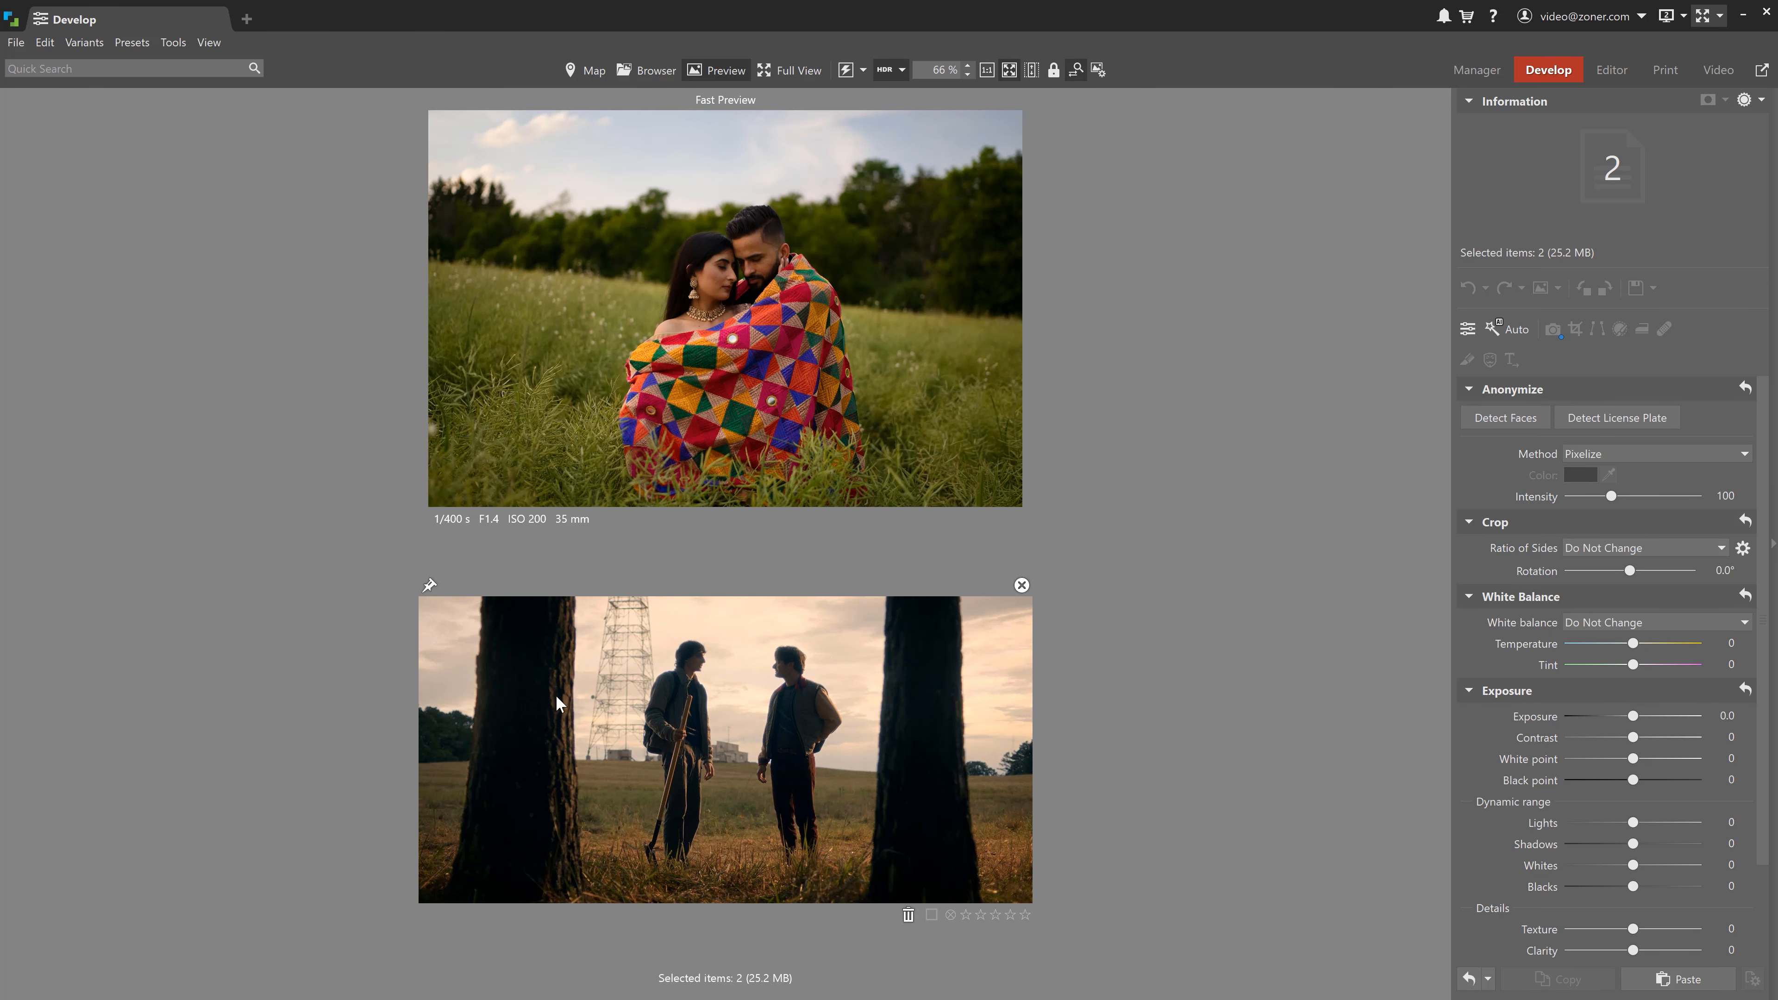
{"action": "left_click", "coordinate": [80, 910]}
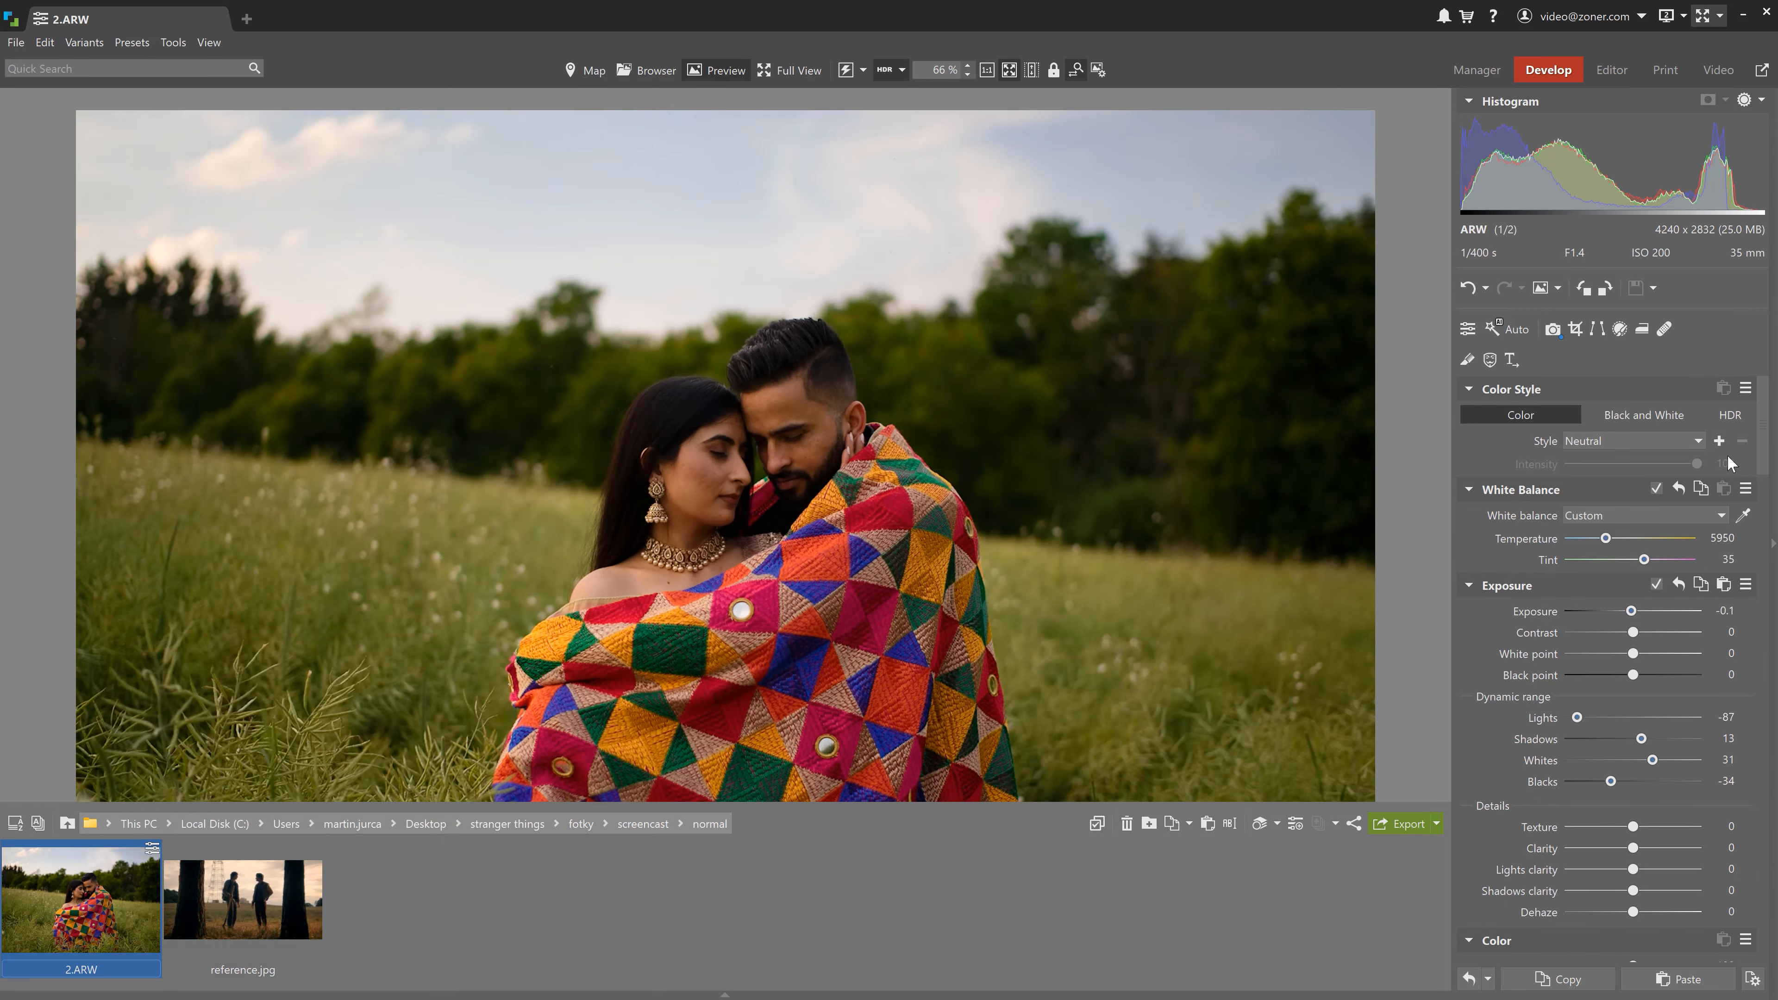
Move the white point of the red tone curve to input 250, output 255, and compare 2.ARW with reference.jpg.
{"action": "left_click_drag", "start_coordinate": [1764, 443], "coordinate": [1742, 499]}
{"action": "left_click", "coordinate": [1552, 480]}
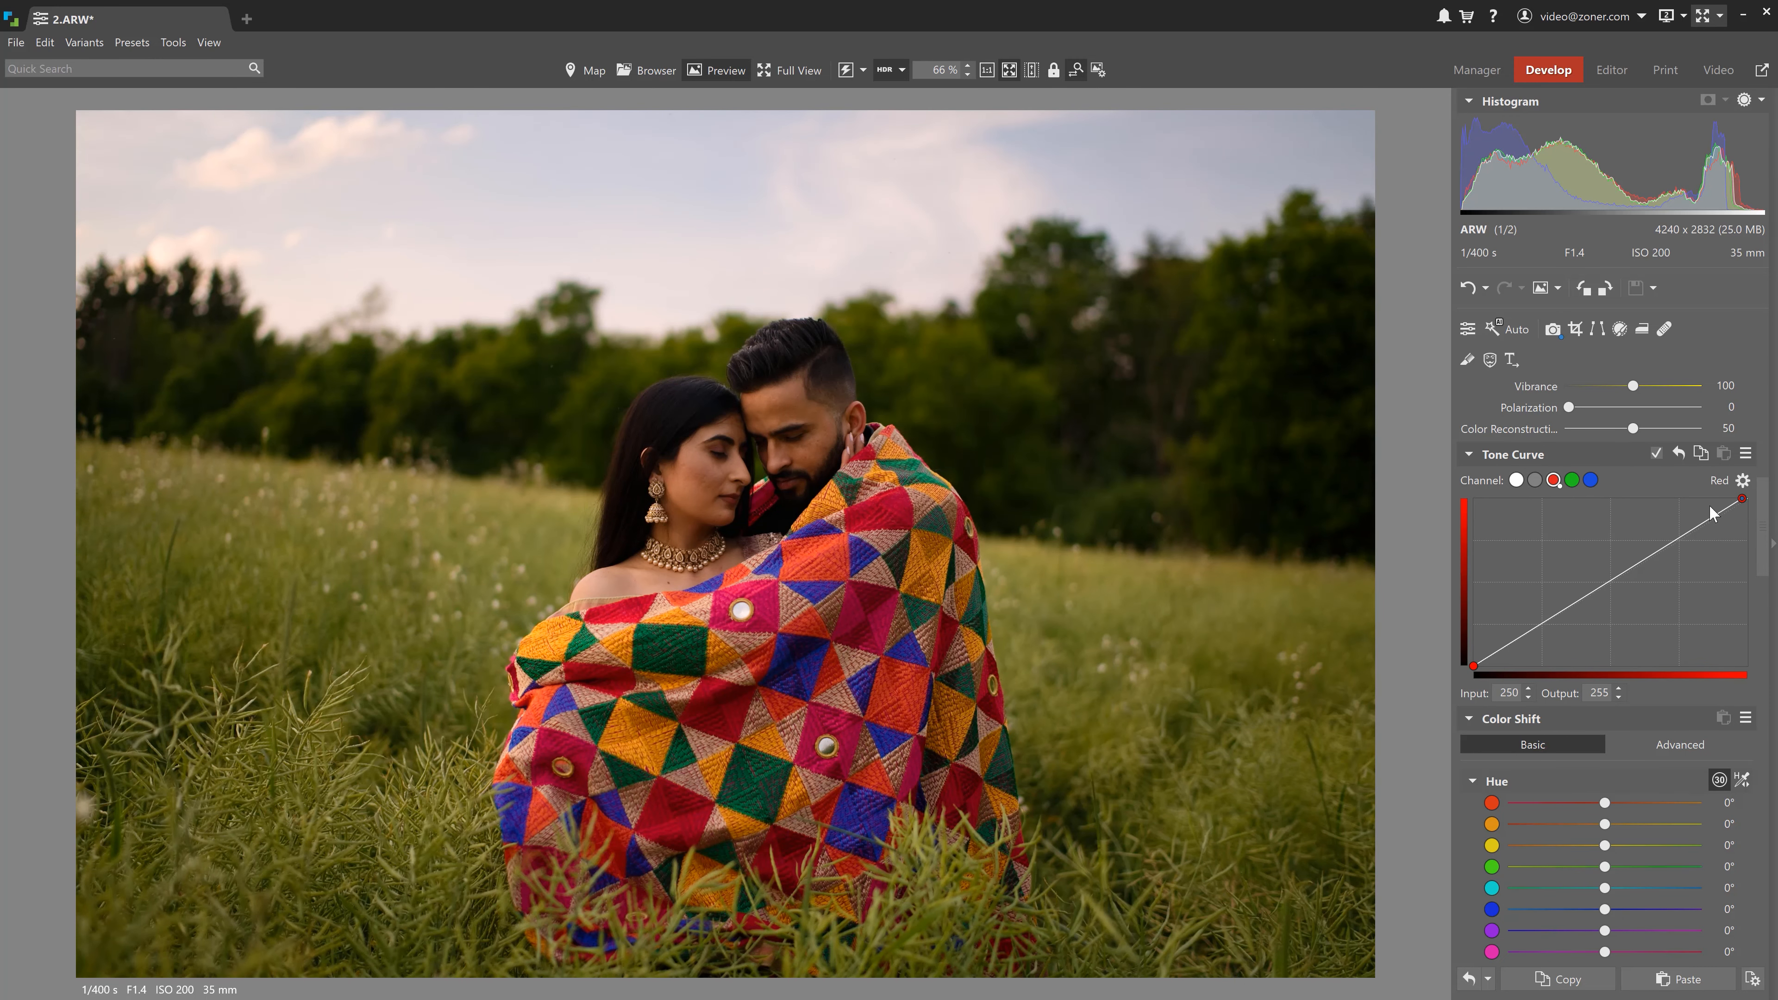
{"action": "mouse_move", "coordinate": [721, 991]}
{"action": "left_click", "coordinate": [263, 918], "text": "ctrl"}
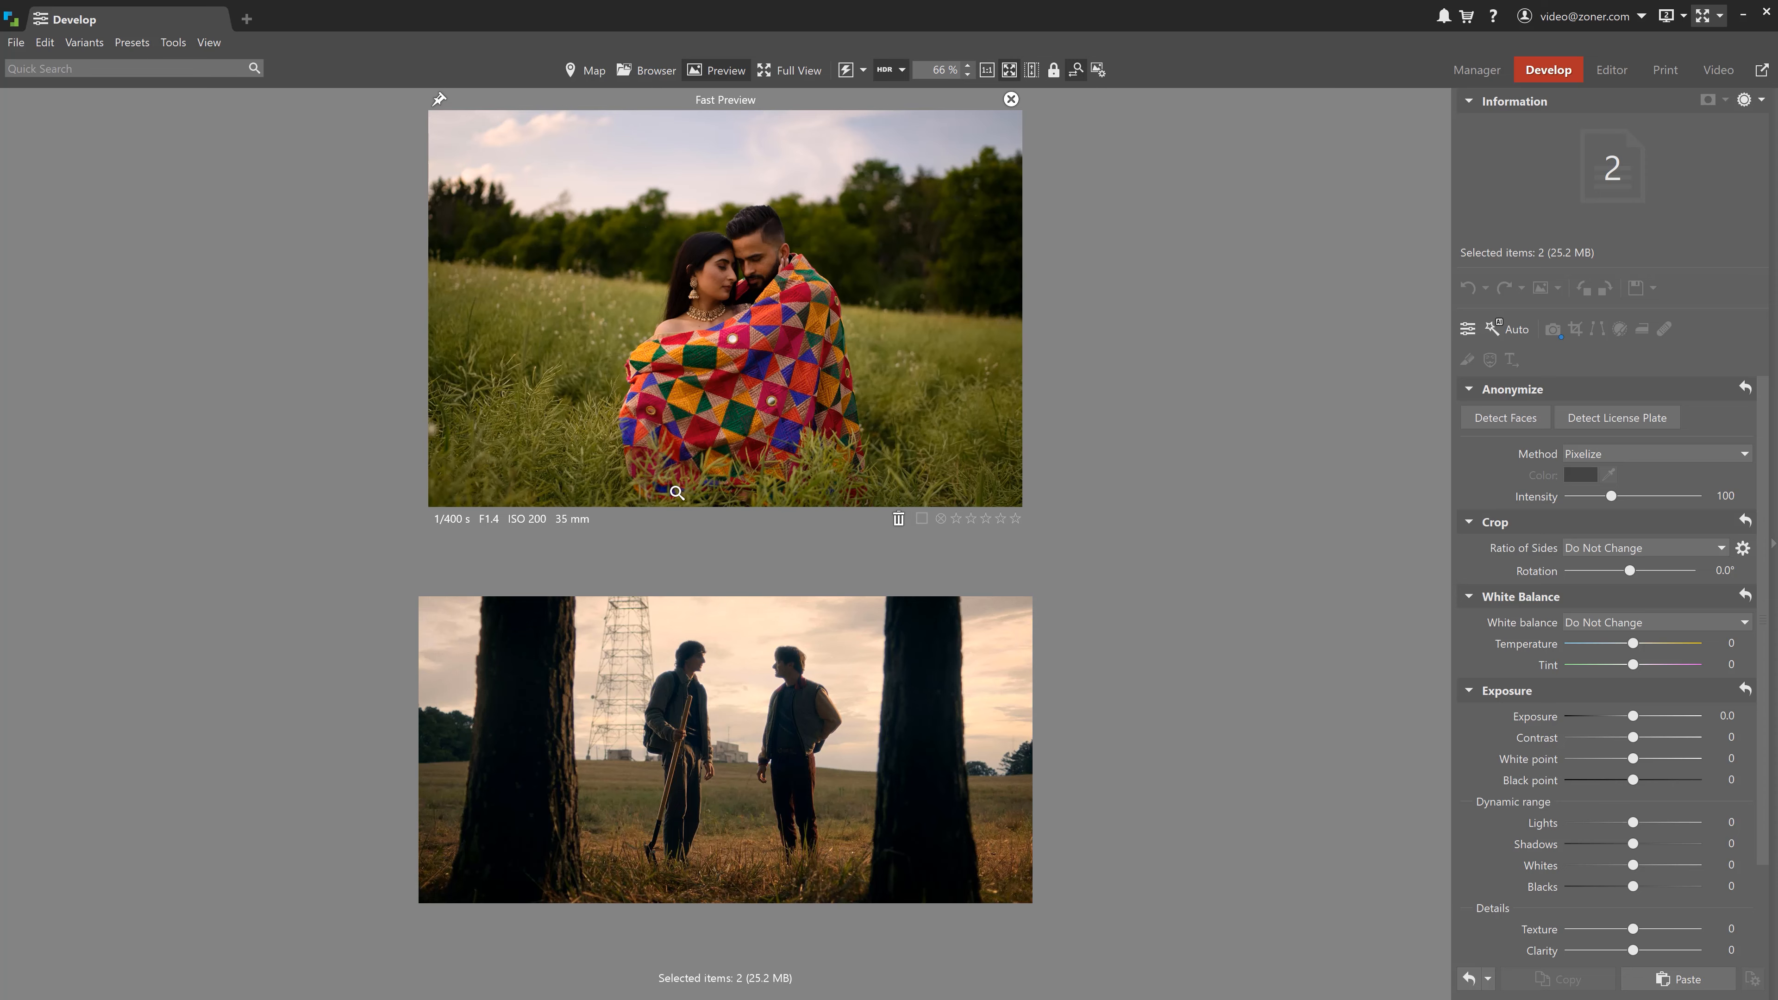
{"action": "mouse_move", "coordinate": [909, 993]}
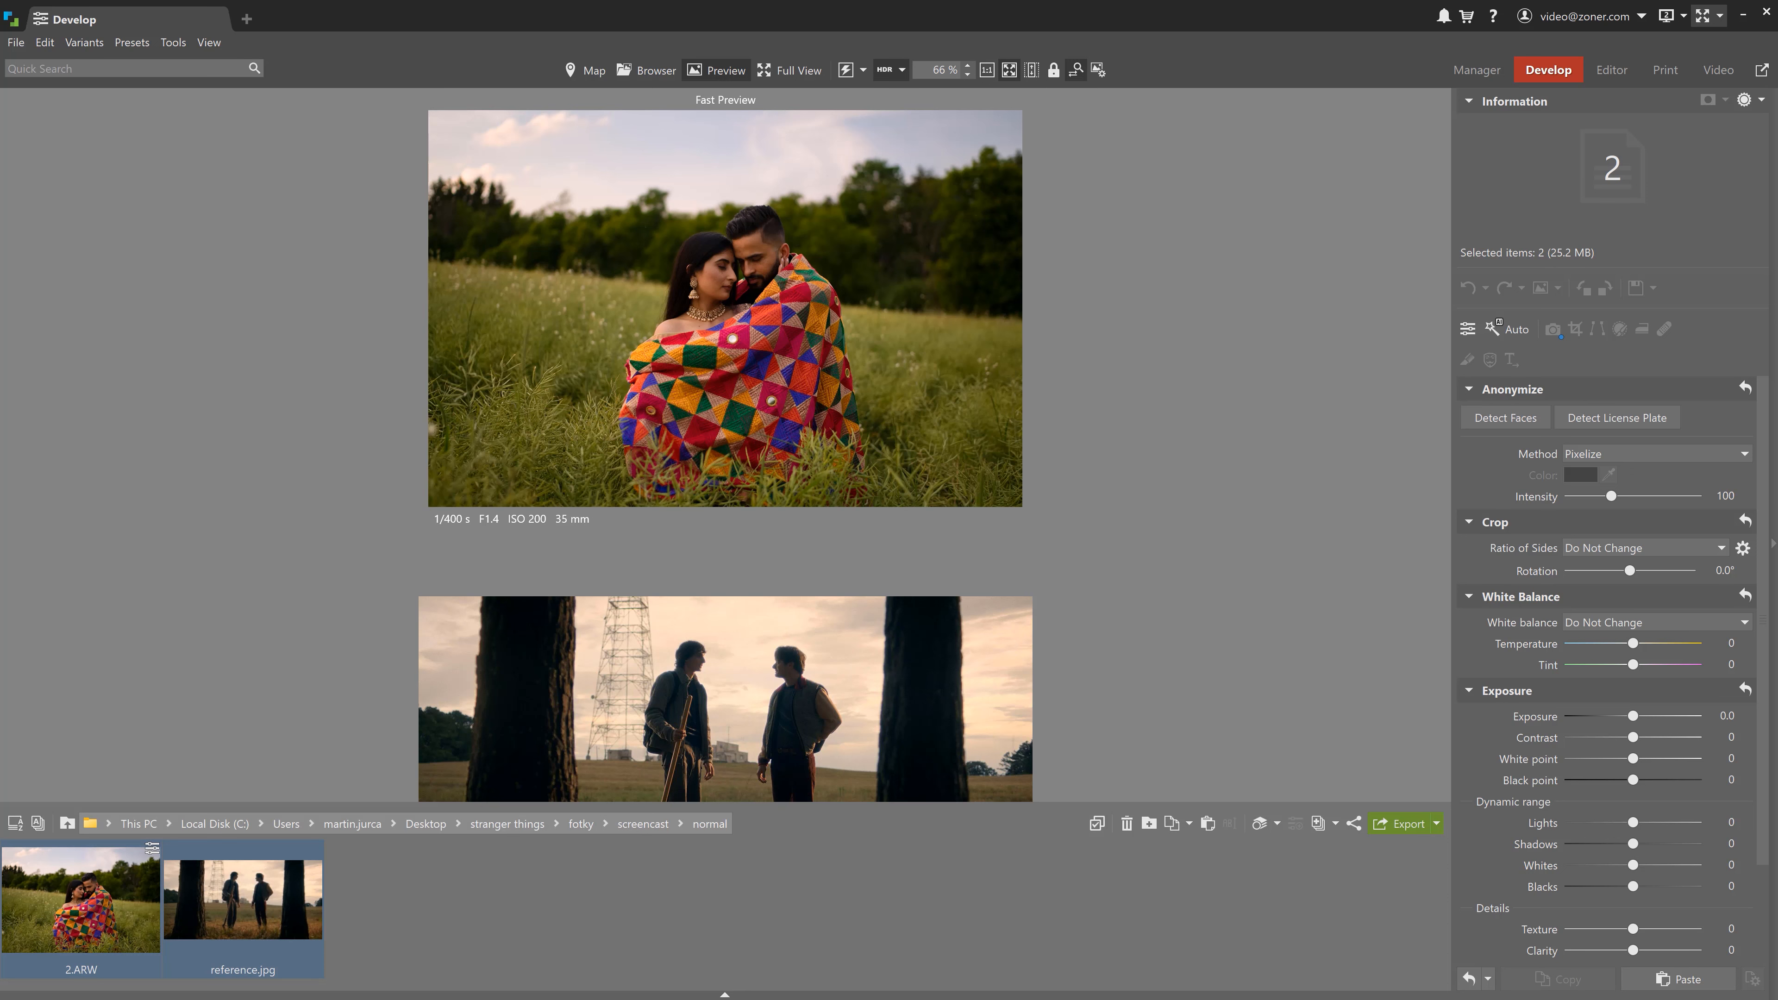
{"action": "left_click", "coordinate": [270, 928], "text": "ctrl"}
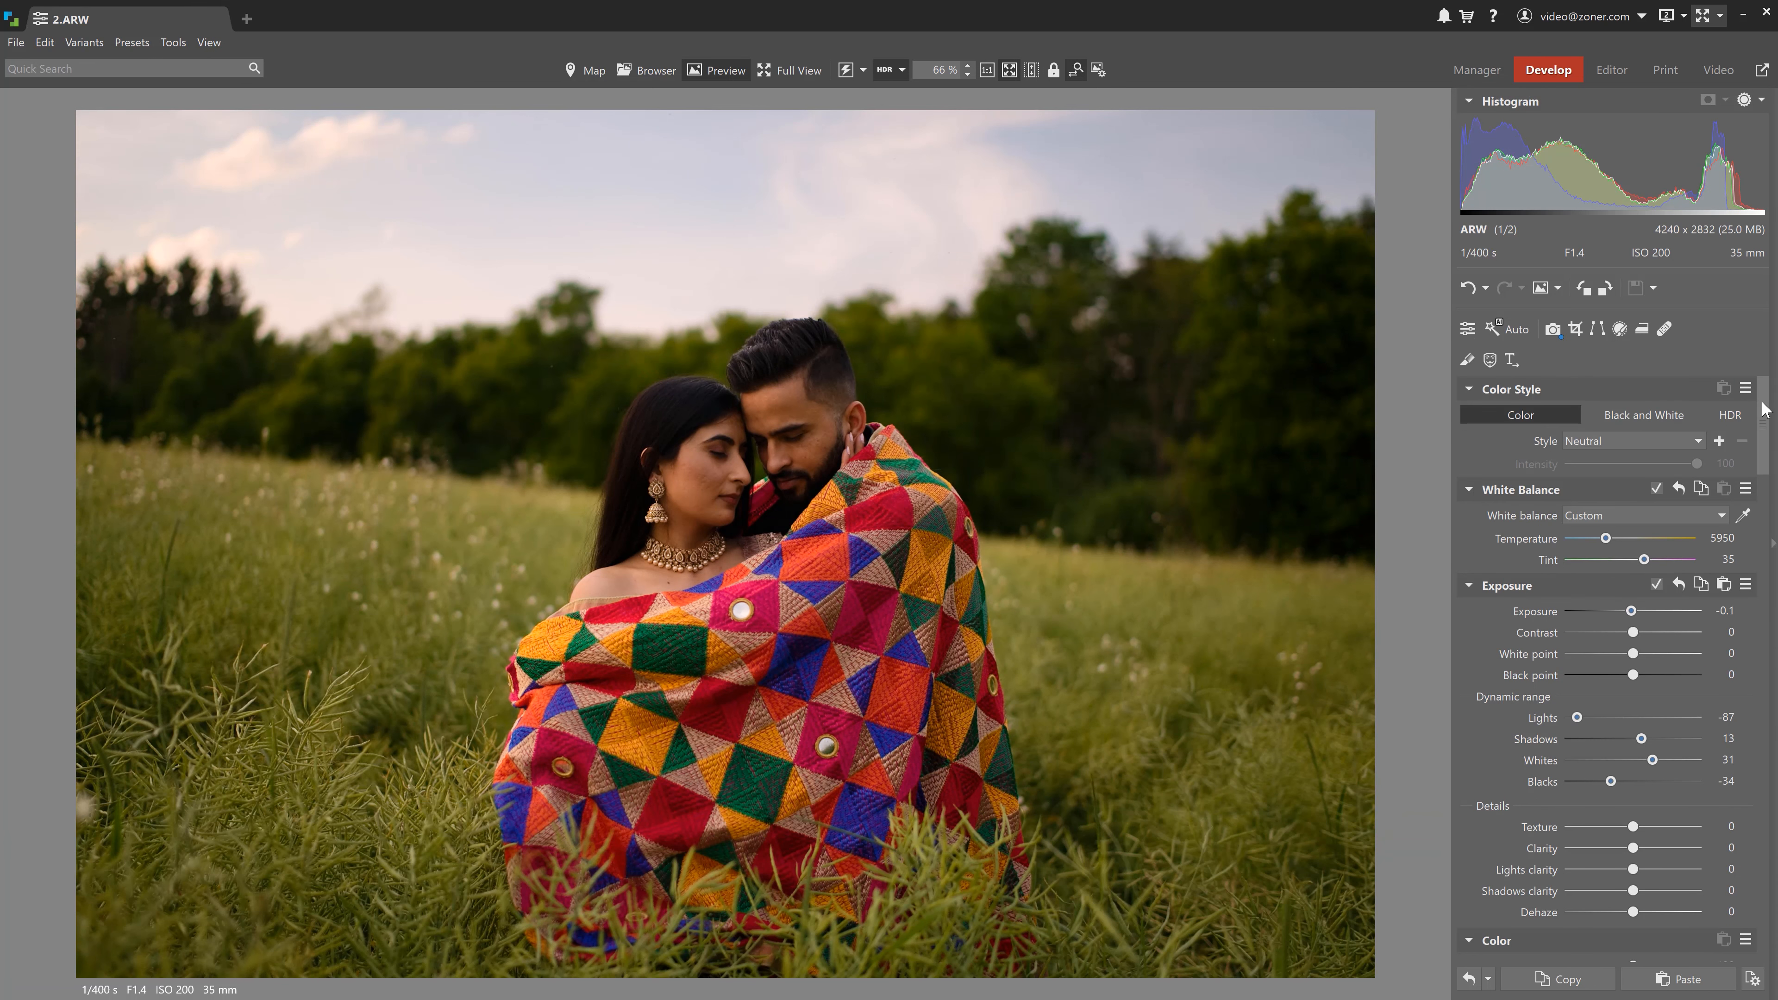
Tint 2.ARW slightly toward red-orange with the Split Toning Master wheel, and compare it with reference.jpg.
{"action": "scroll", "coordinate": [1769, 466], "scroll_direction": "down", "scroll_amount": 5}
{"action": "scroll", "coordinate": [1771, 466], "scroll_direction": "down", "scroll_amount": 1}
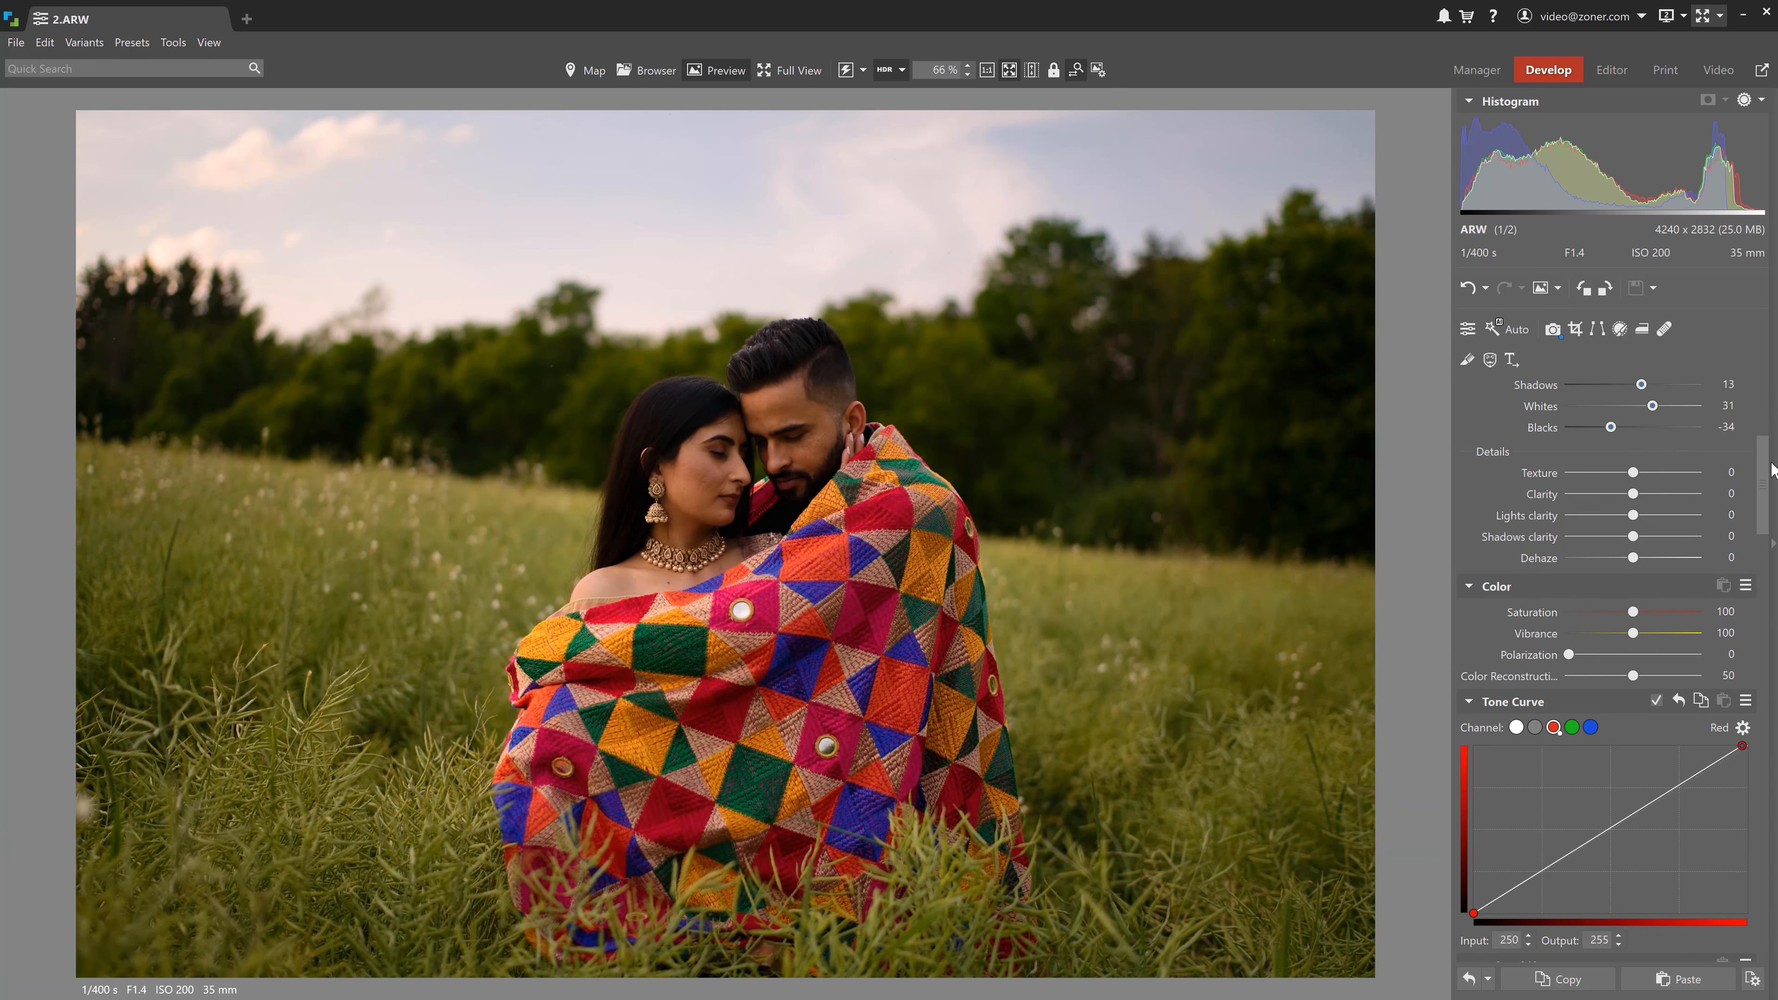
{"action": "scroll", "coordinate": [1773, 469], "scroll_direction": "down", "scroll_amount": 2}
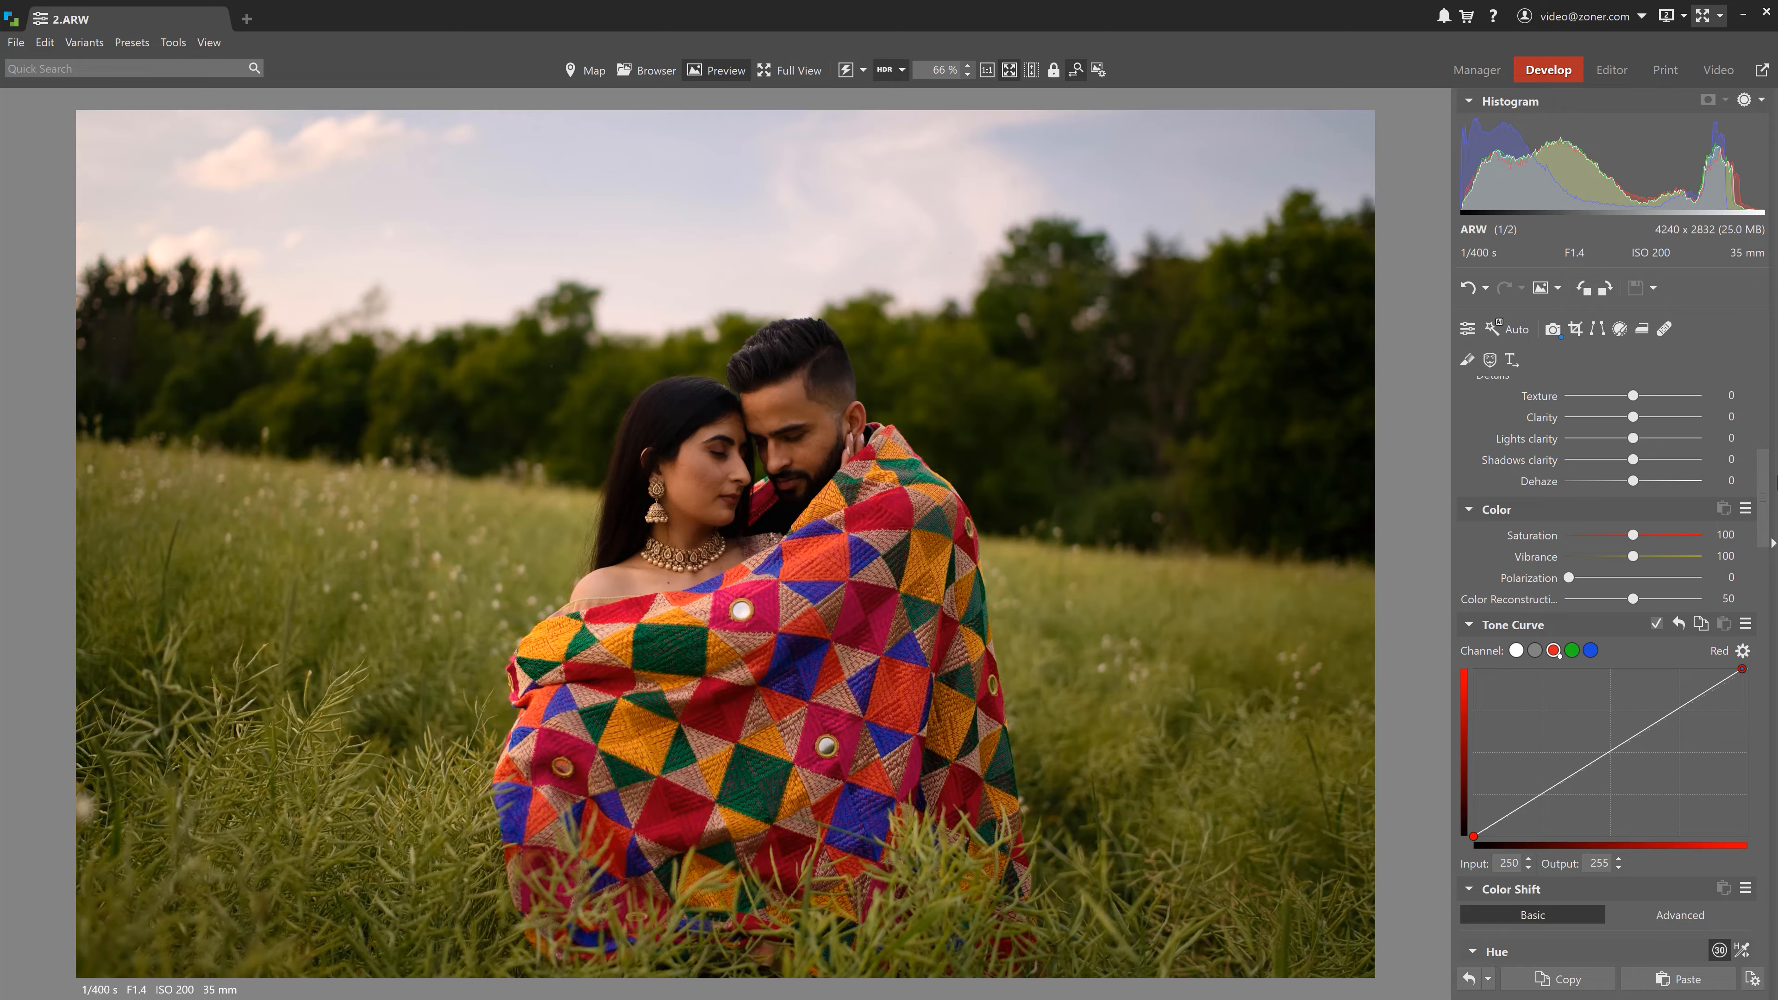
{"action": "left_click_drag", "start_coordinate": [1774, 469], "coordinate": [1743, 645]}
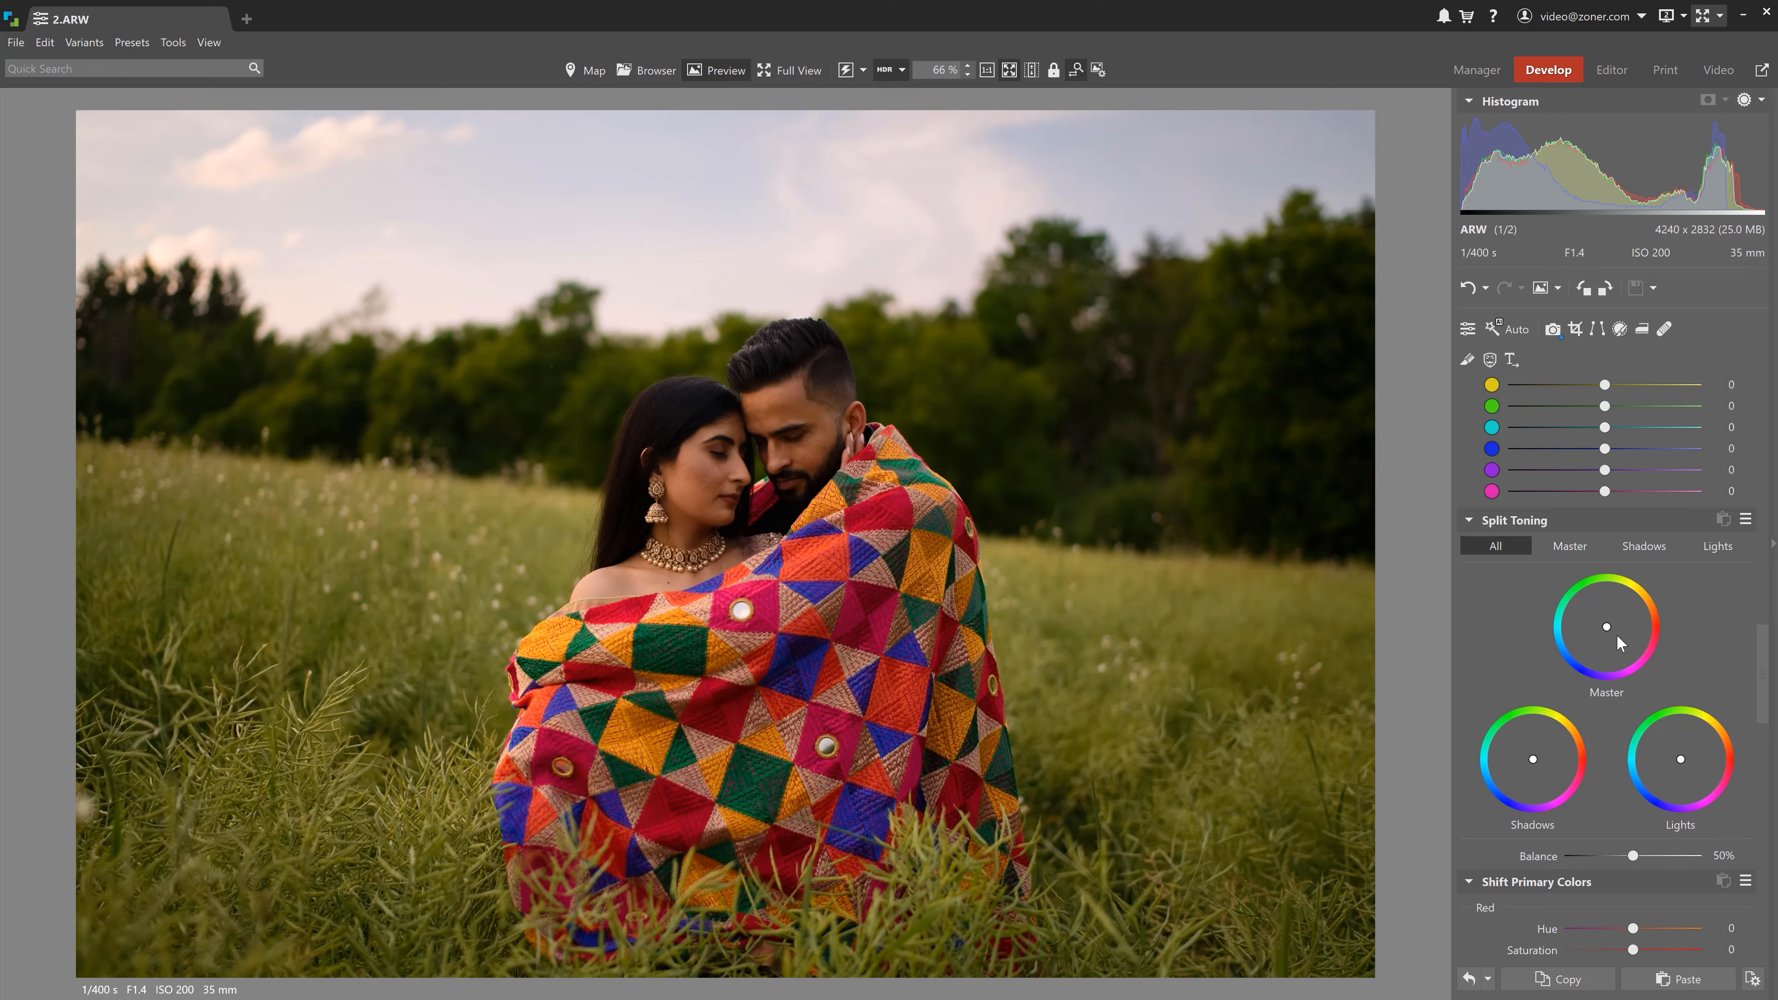
{"action": "left_click_drag", "start_coordinate": [1607, 629], "coordinate": [1623, 630]}
{"action": "mouse_move", "coordinate": [1252, 990]}
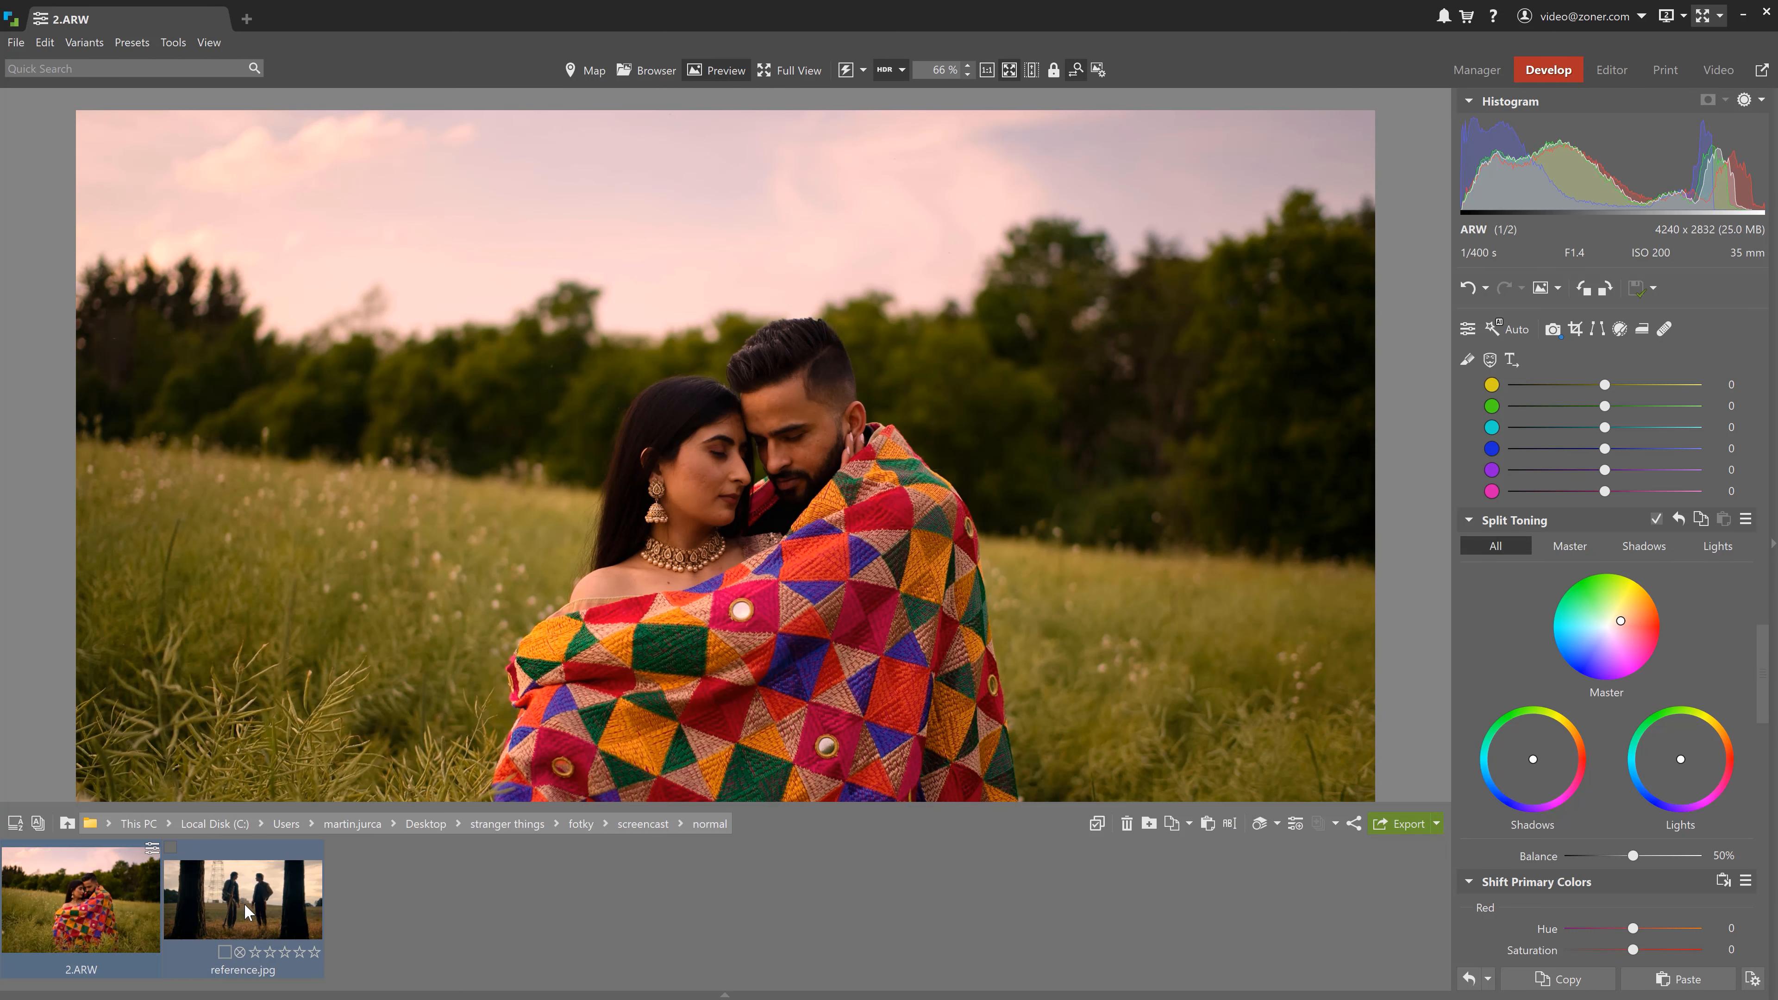
{"action": "left_click", "coordinate": [245, 910], "text": "ctrl"}
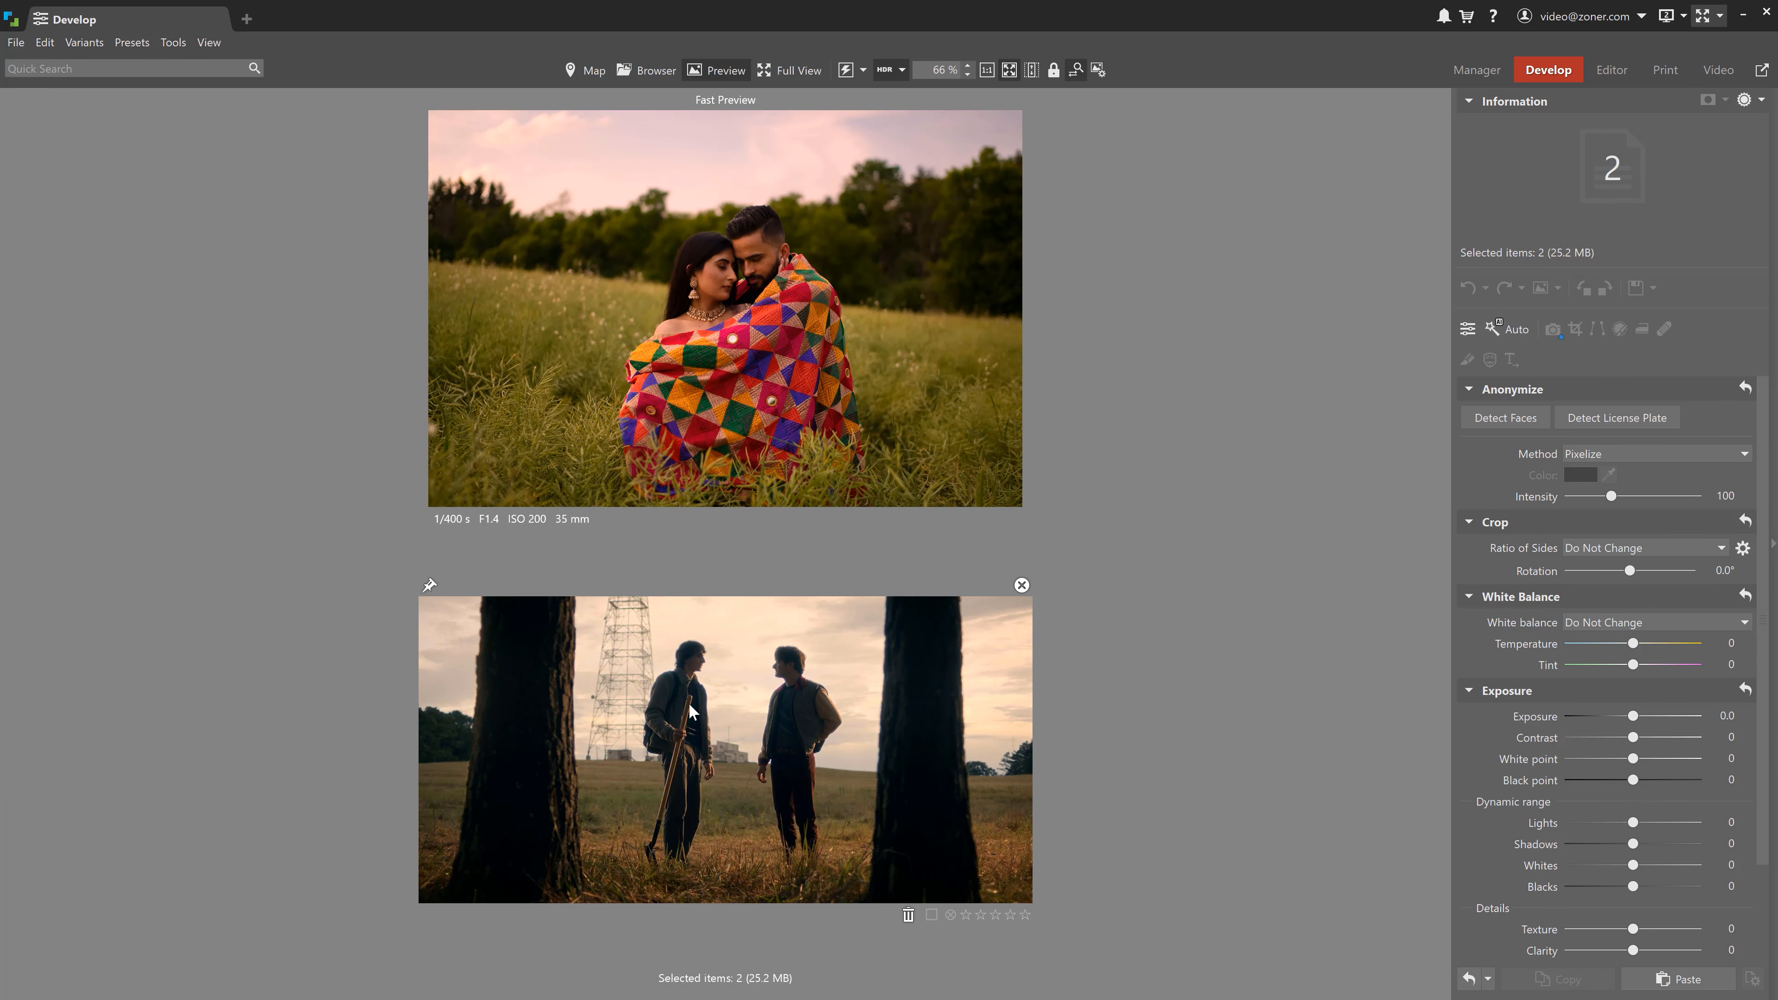
Refine 2.ARW's Split Toning Master tint slightly further toward orange, and compare it with reference.jpg.
{"action": "mouse_move", "coordinate": [504, 993]}
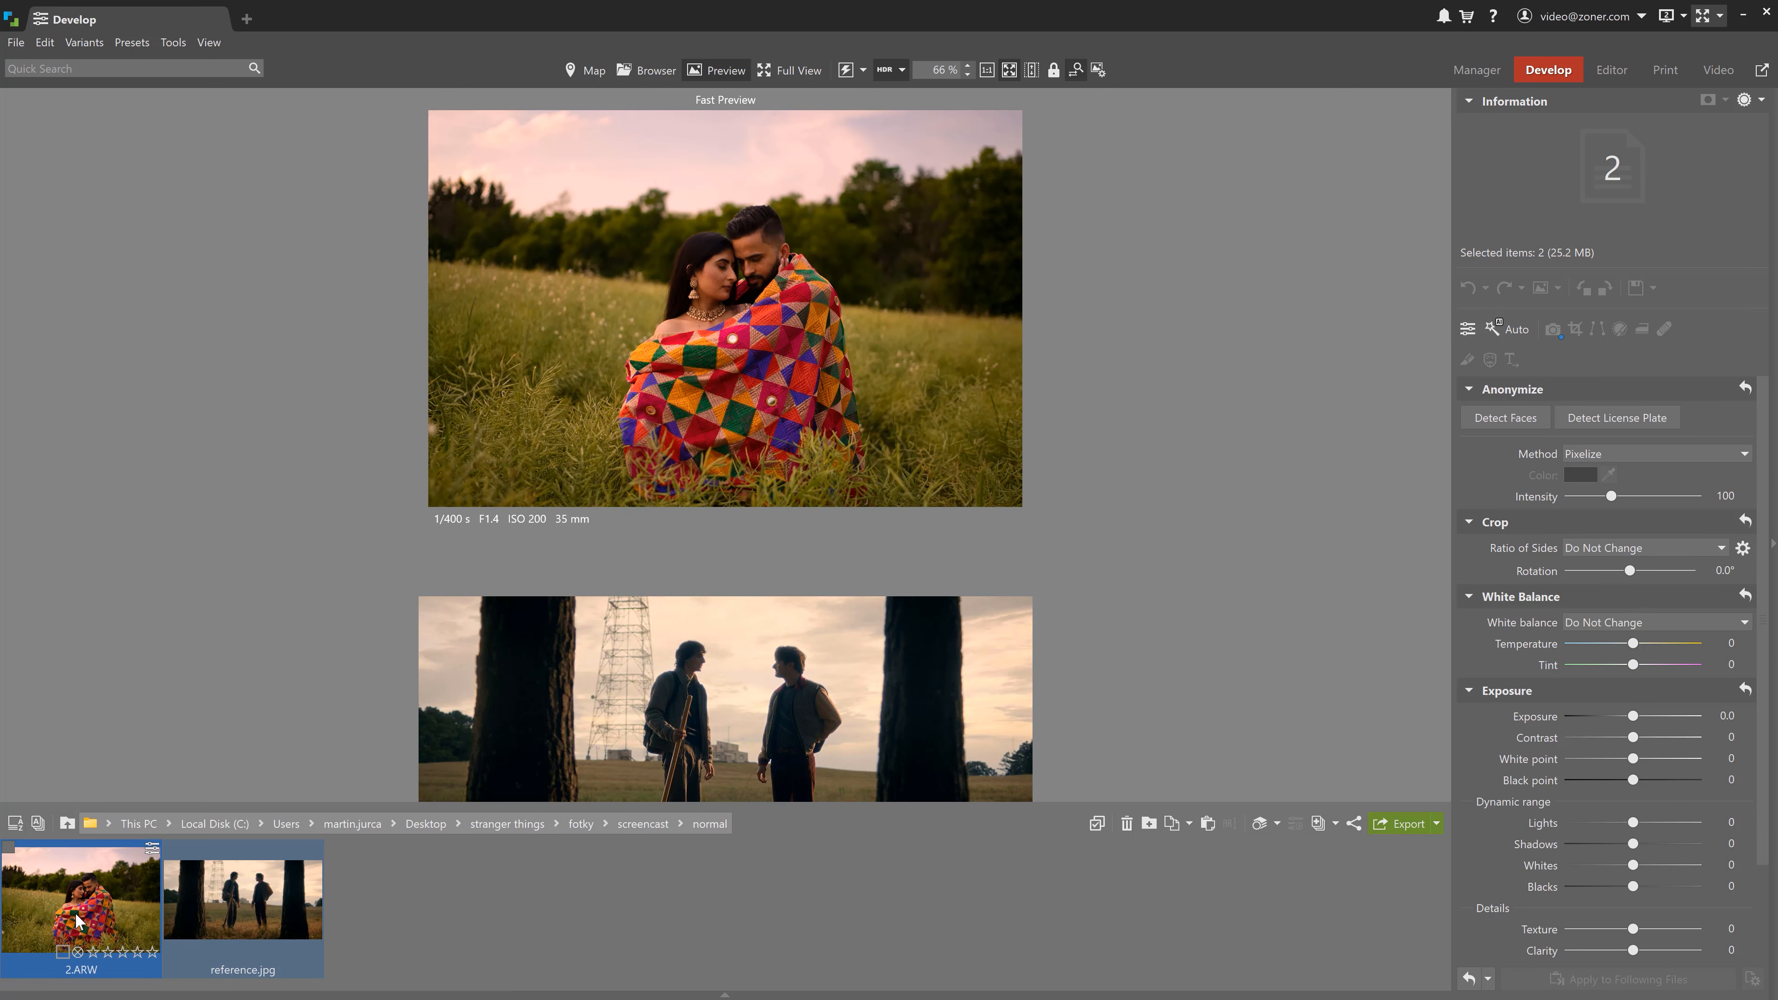
{"action": "left_click", "coordinate": [89, 908]}
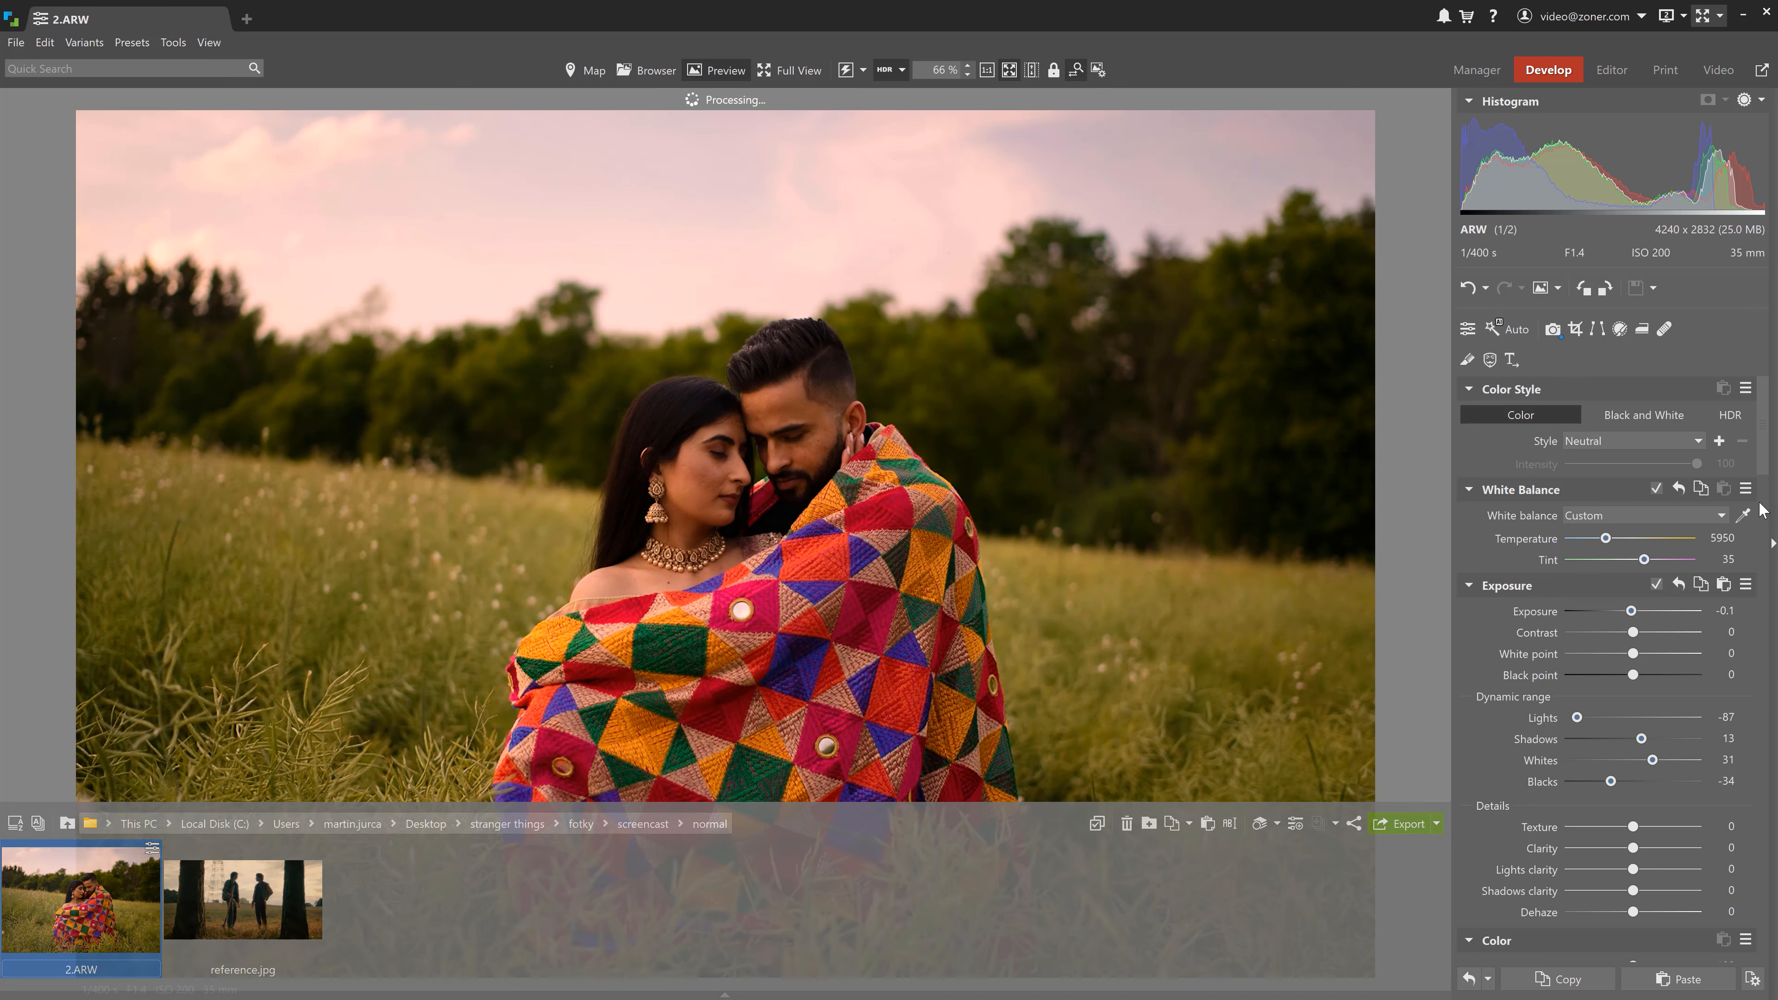
{"action": "left_click_drag", "start_coordinate": [1762, 462], "coordinate": [1743, 713]}
{"action": "left_click_drag", "start_coordinate": [1621, 525], "coordinate": [1623, 529]}
{"action": "mouse_move", "coordinate": [439, 996]}
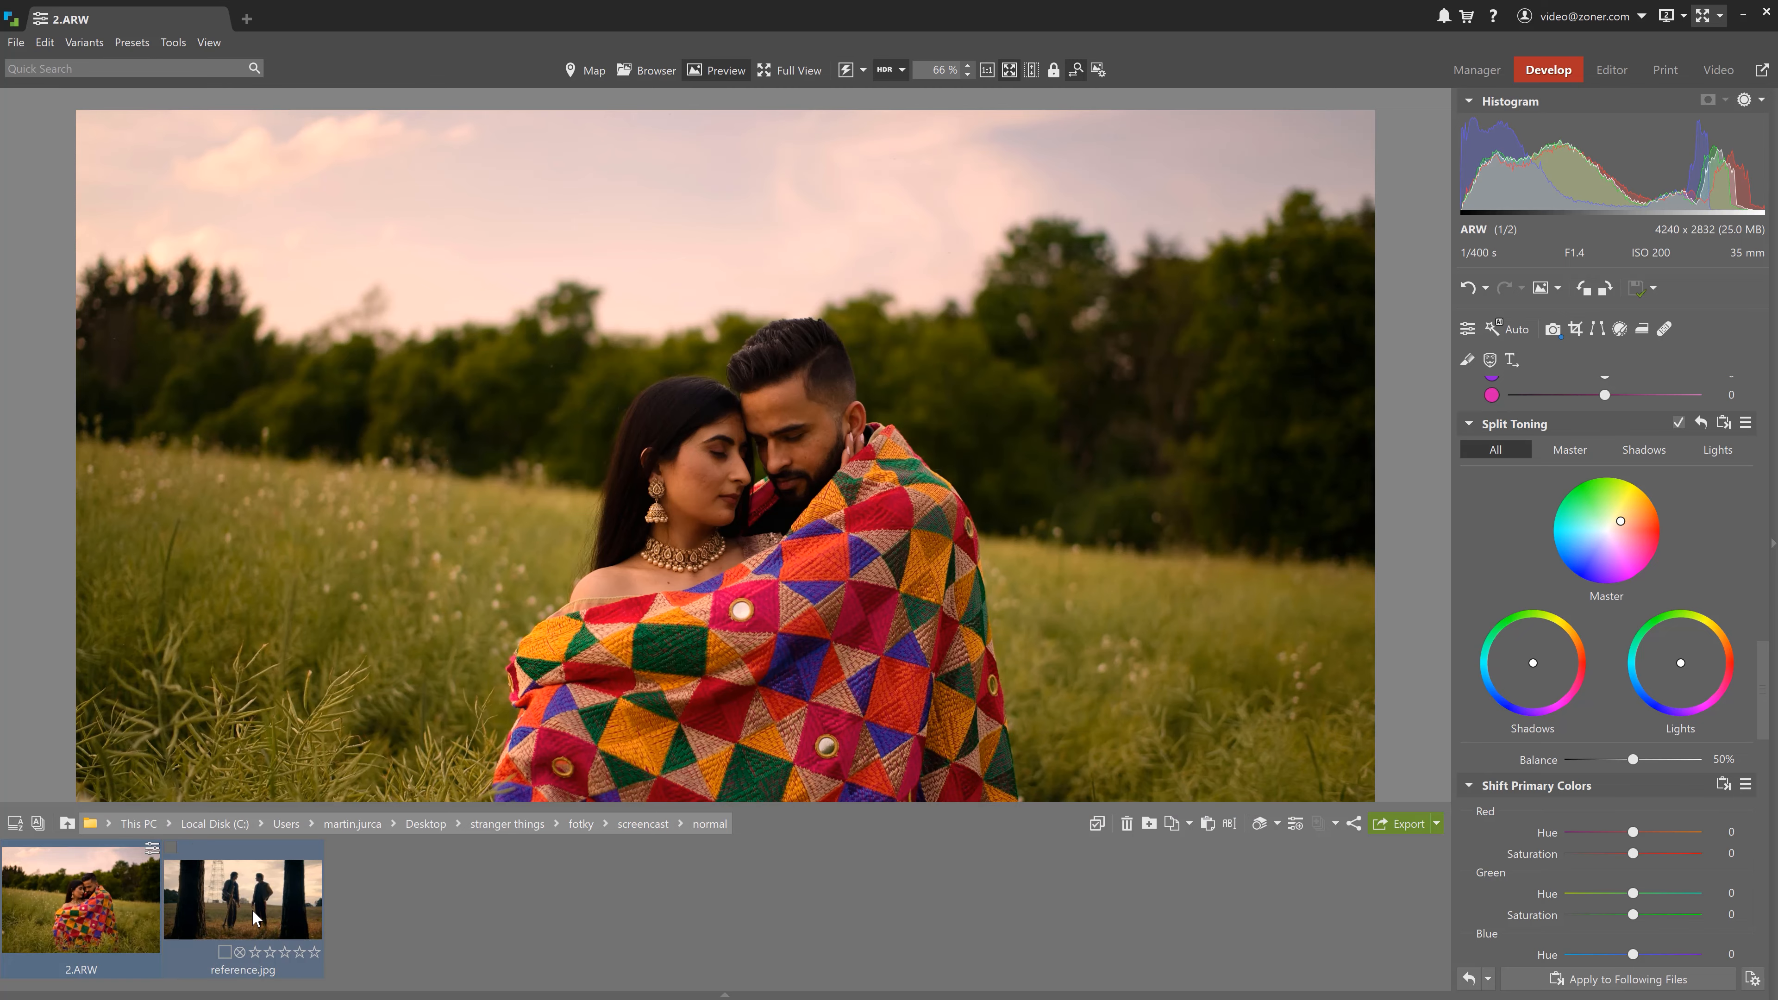
{"action": "left_click", "coordinate": [292, 907], "text": "ctrl"}
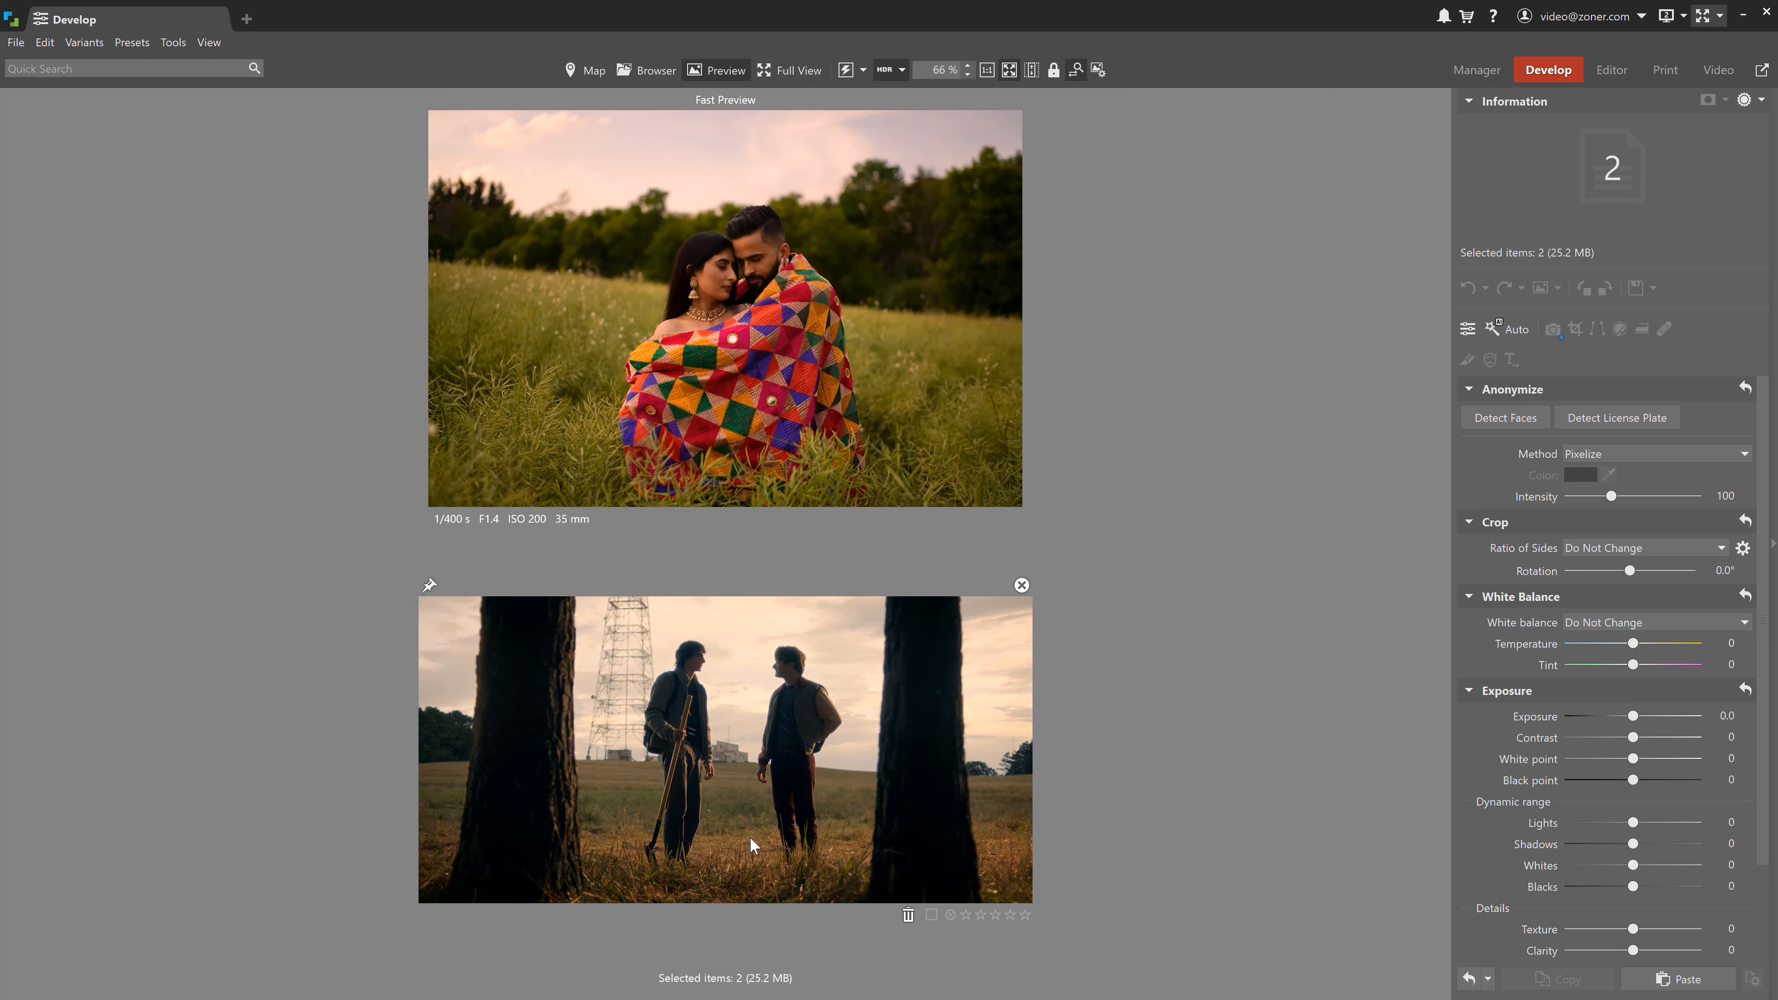
Set Color Shift hues to red 6°, orange -3°, yellow -7°, green 7°, blue 4°, and saturations to red 15, yellow 34, green -28, blue -4.
{"action": "left_click", "coordinate": [1022, 584]}
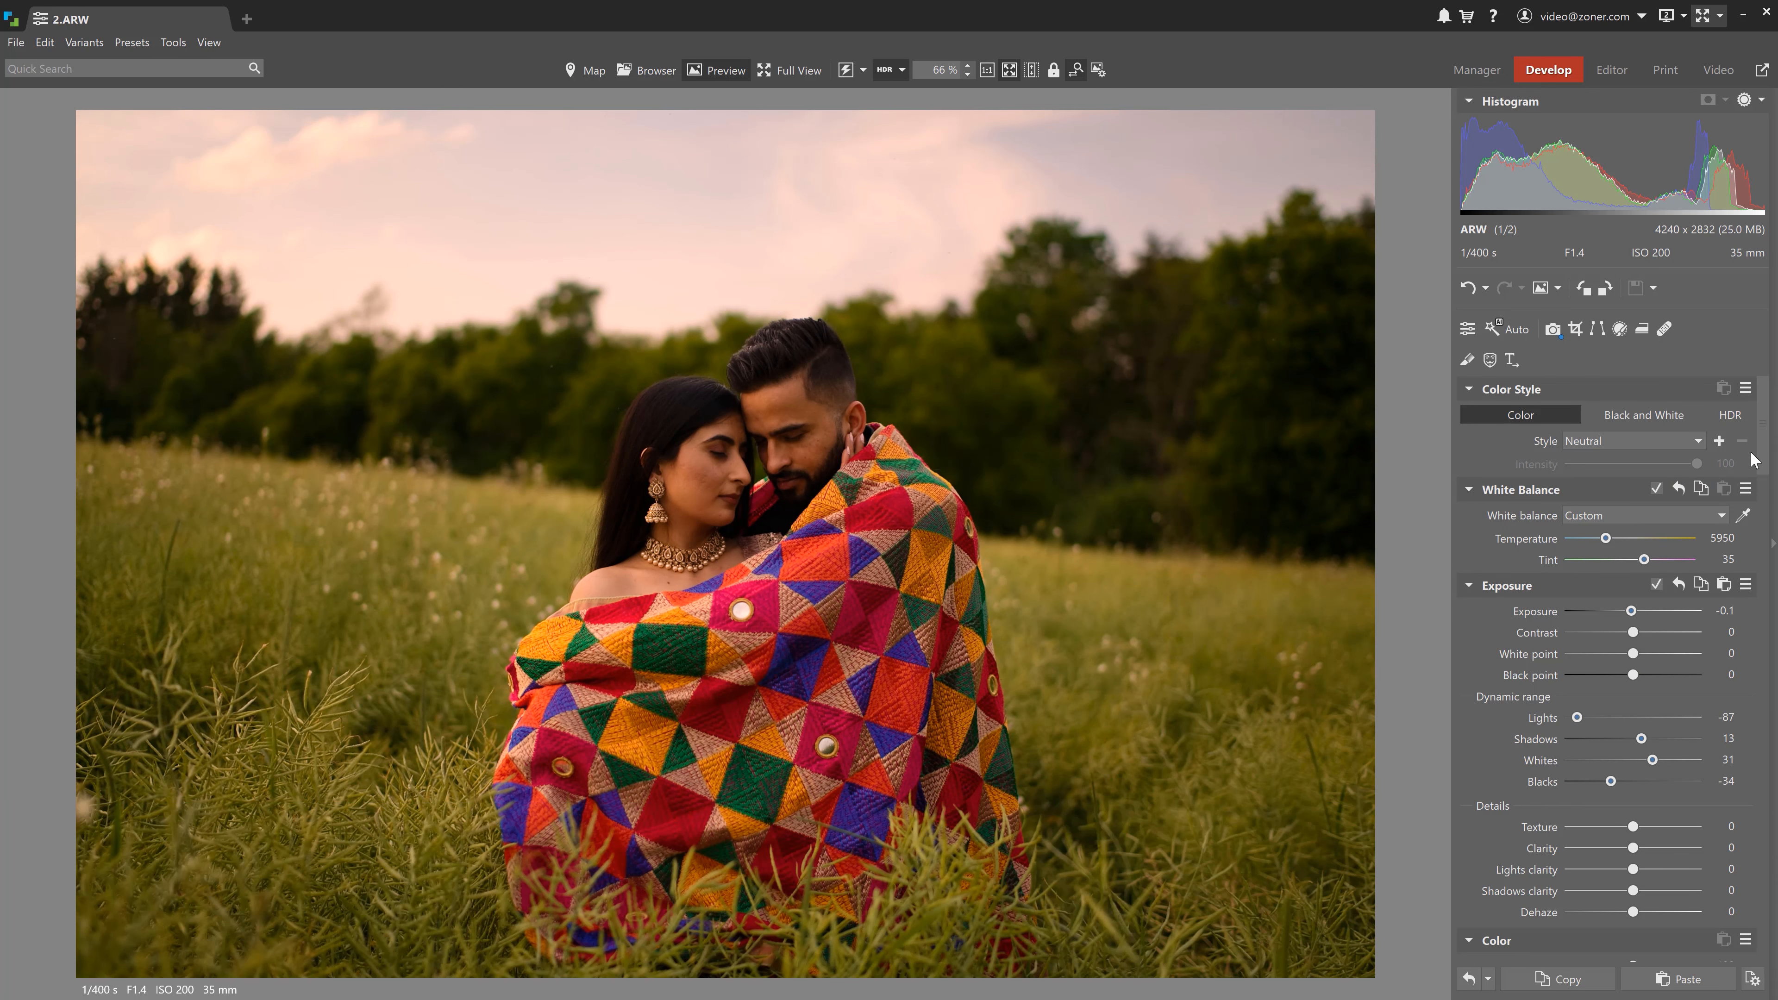
{"action": "left_click_drag", "start_coordinate": [1764, 449], "coordinate": [1758, 606]}
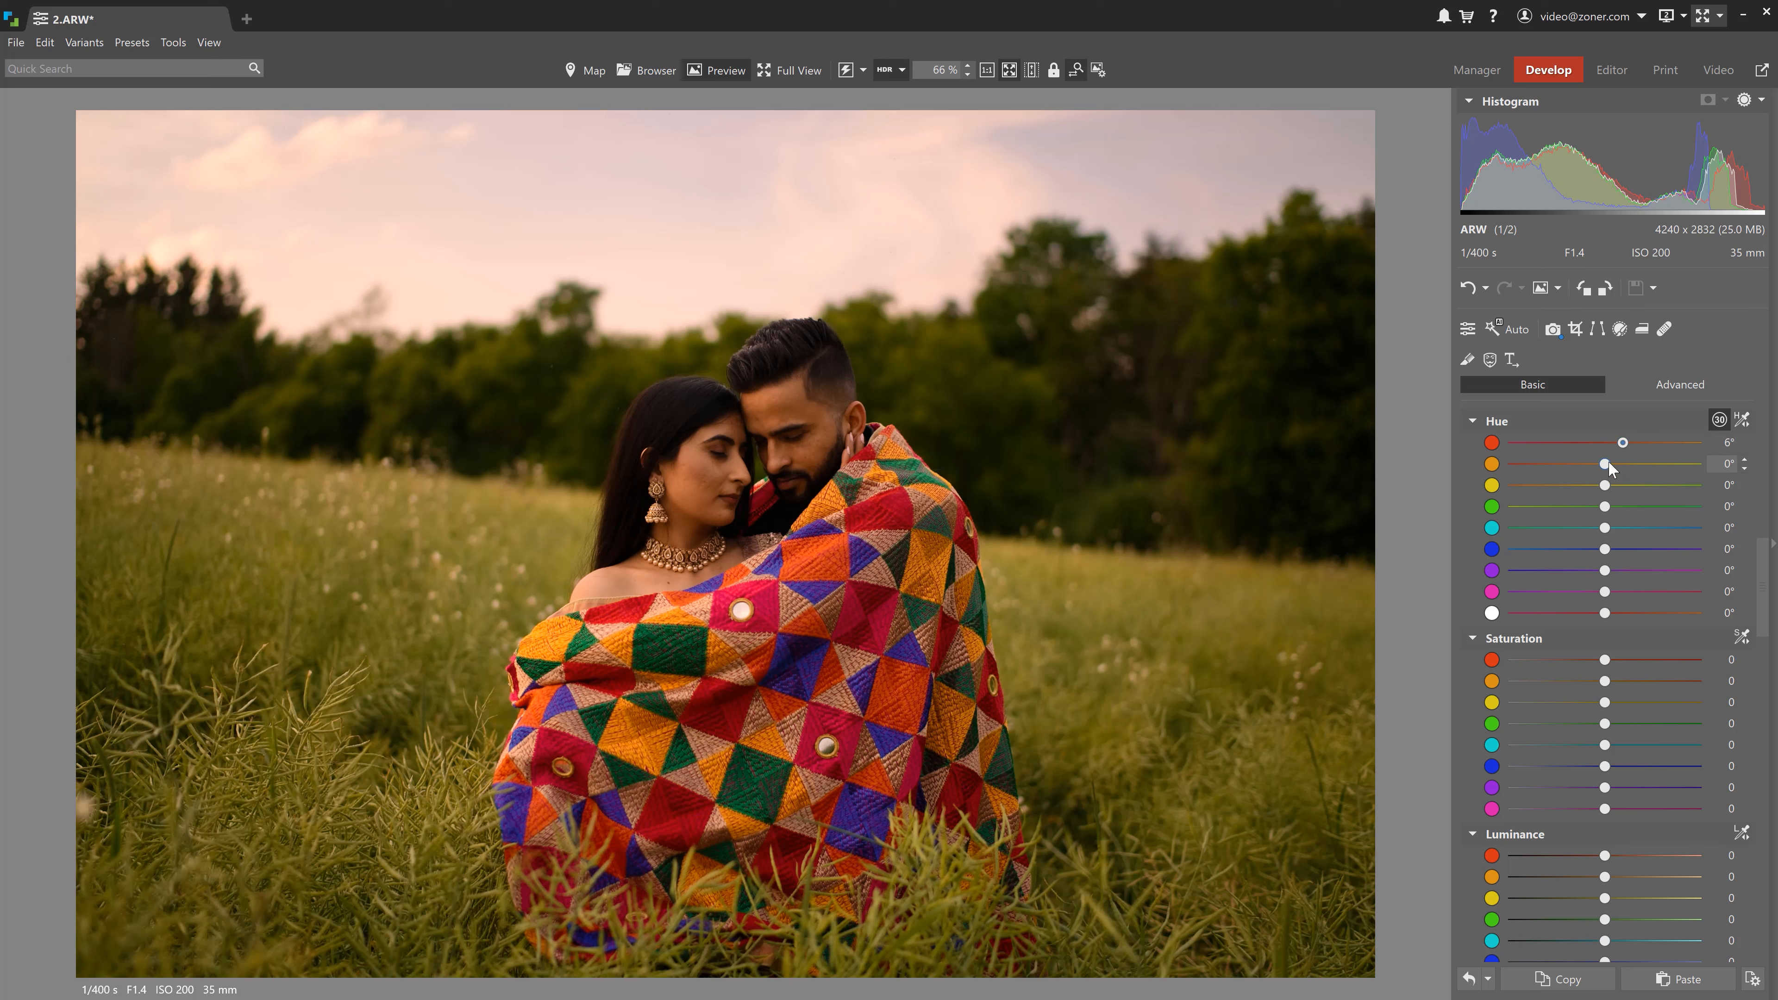
{"action": "left_click_drag", "start_coordinate": [1606, 464], "coordinate": [1629, 506]}
{"action": "left_click_drag", "start_coordinate": [1605, 660], "coordinate": [1580, 728]}
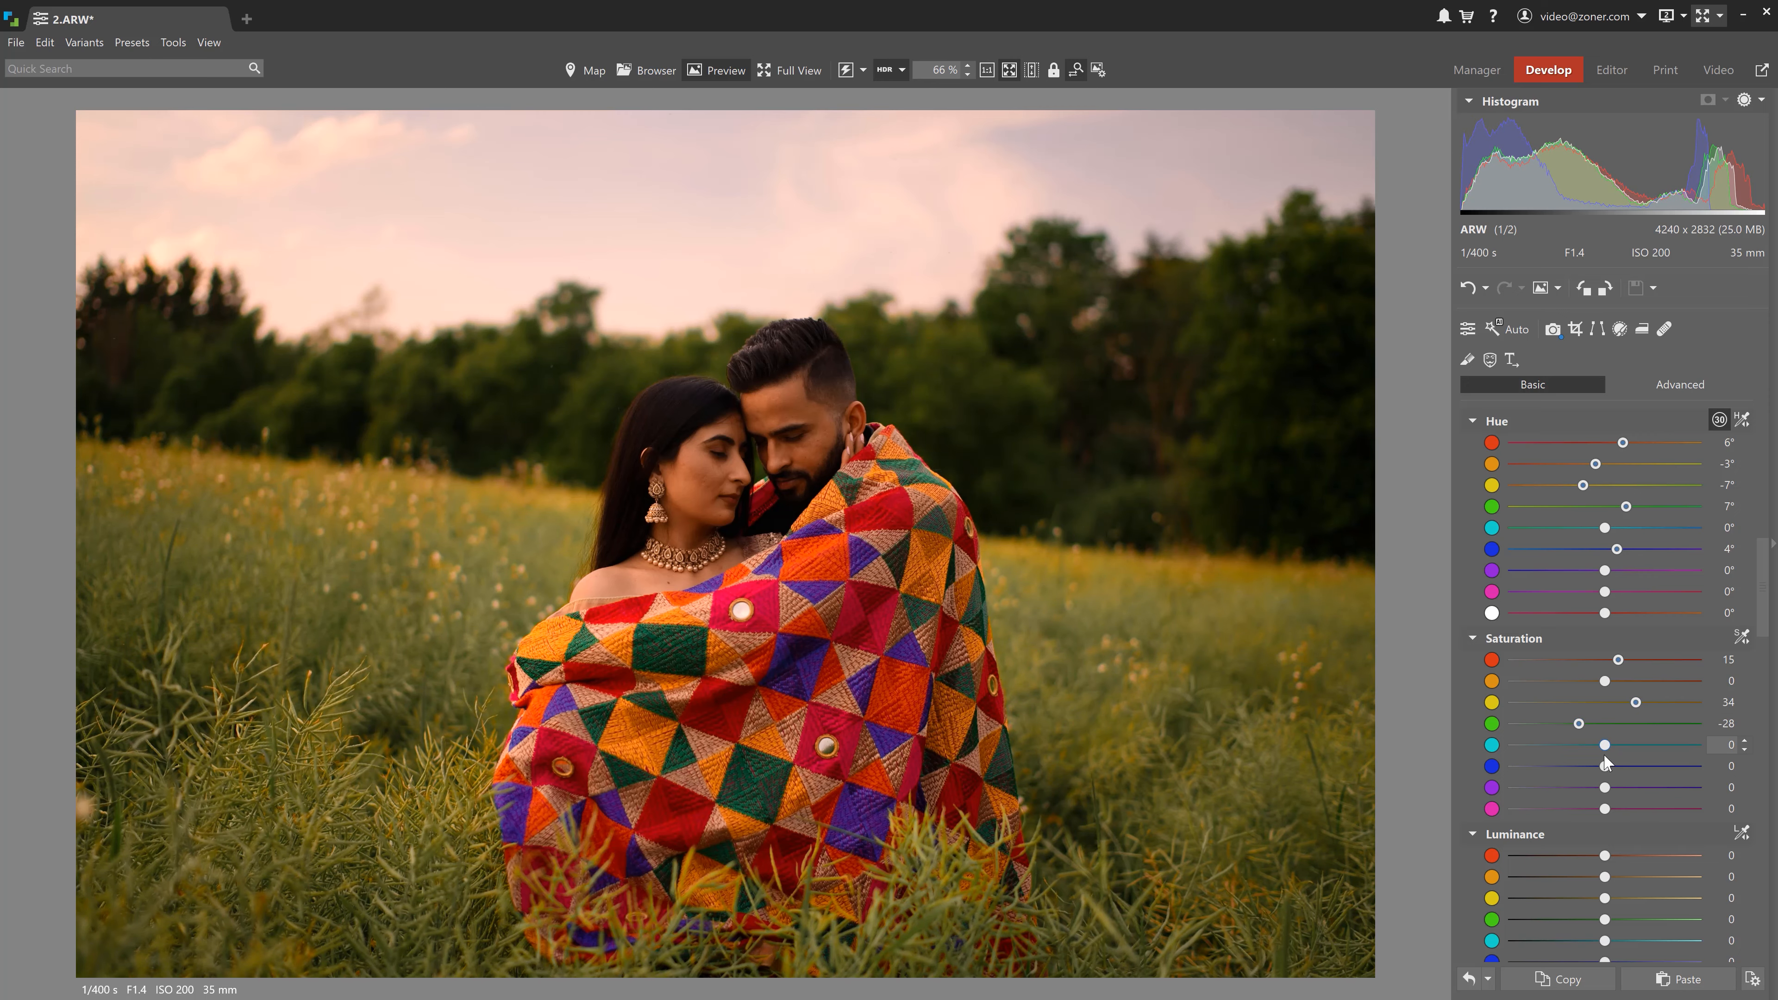
{"action": "left_click_drag", "start_coordinate": [1596, 765], "coordinate": [1601, 766]}
Set 2.ARW's Color Shift luminance to red -29 and green -45, and compare it with reference.jpg.
{"action": "left_click_drag", "start_coordinate": [1604, 855], "coordinate": [1578, 847]}
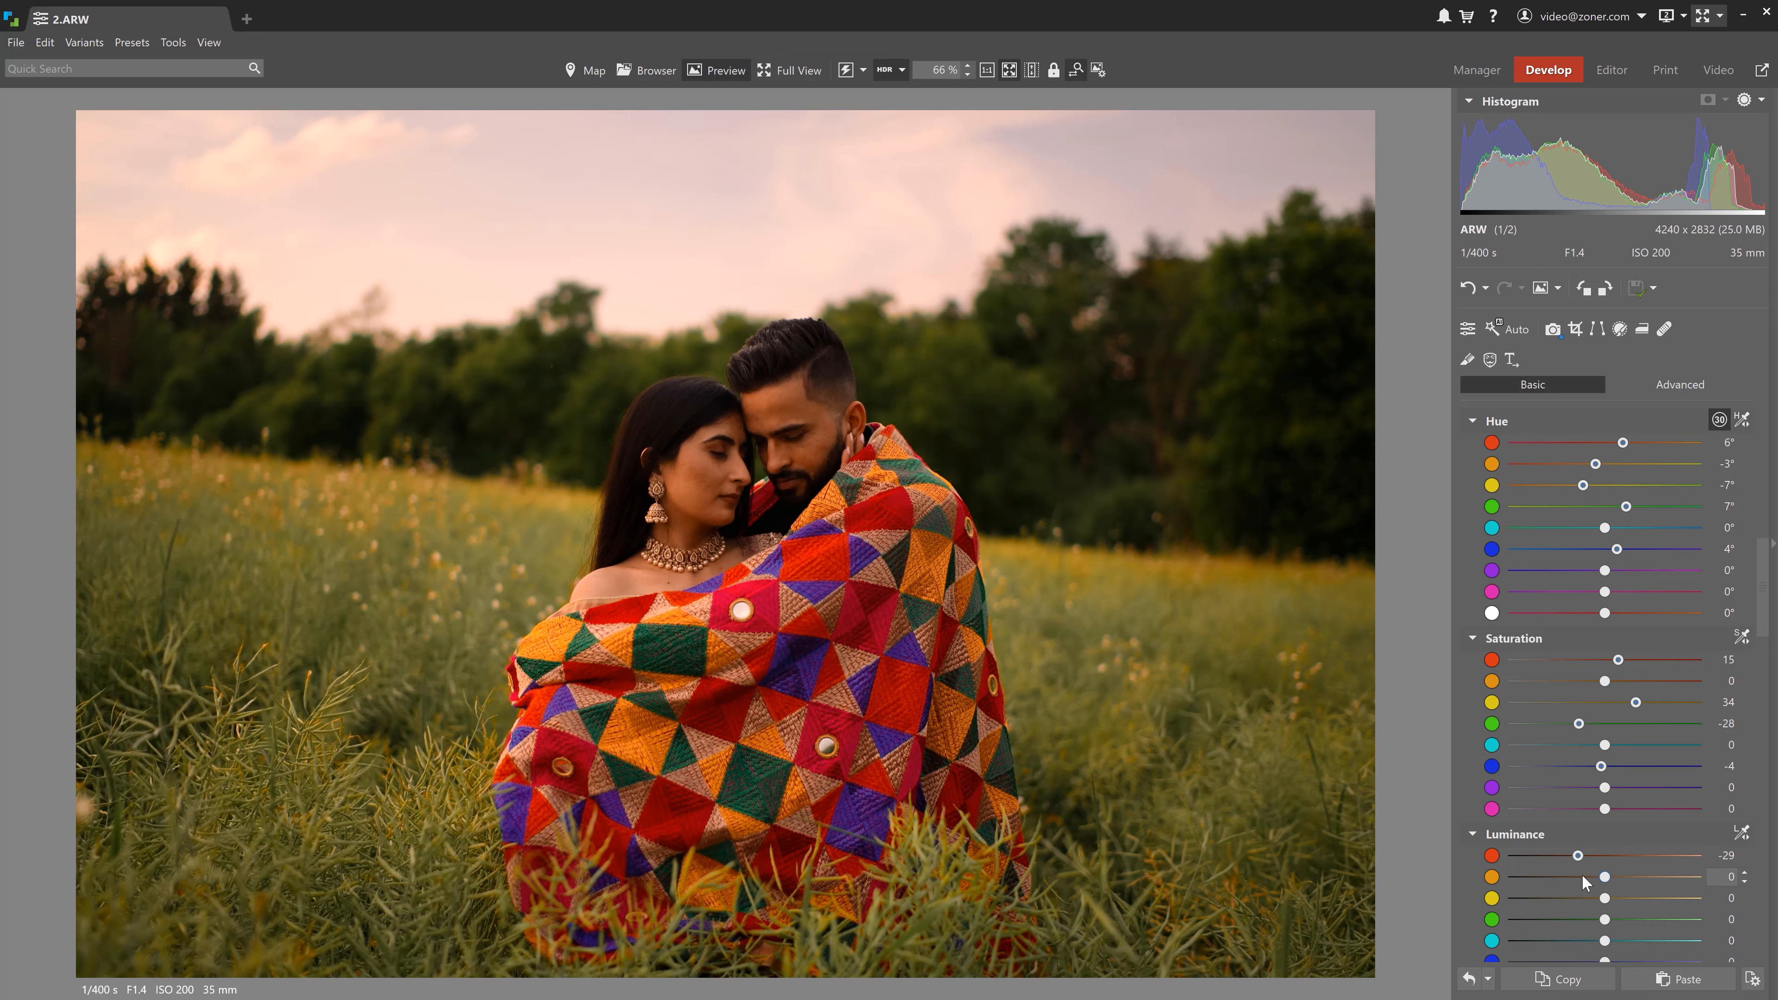
{"action": "left_click_drag", "start_coordinate": [1604, 915], "coordinate": [1563, 914]}
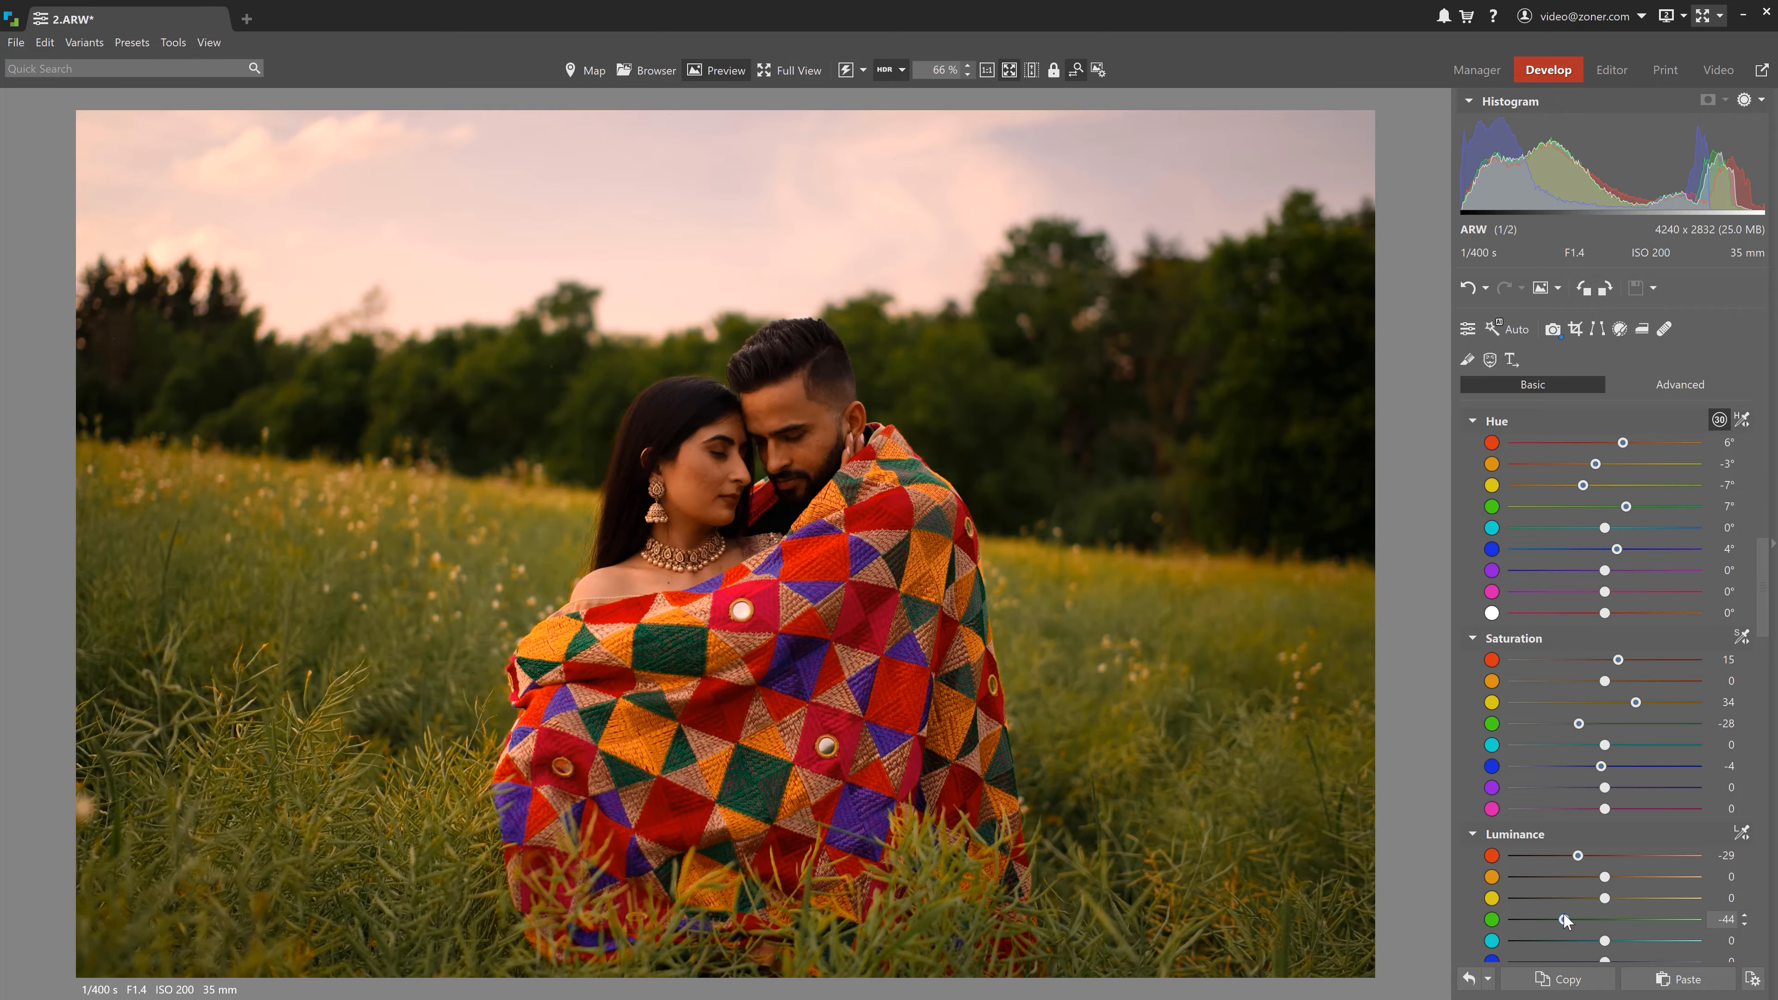
{"action": "left_click", "coordinate": [252, 910], "text": "ctrl"}
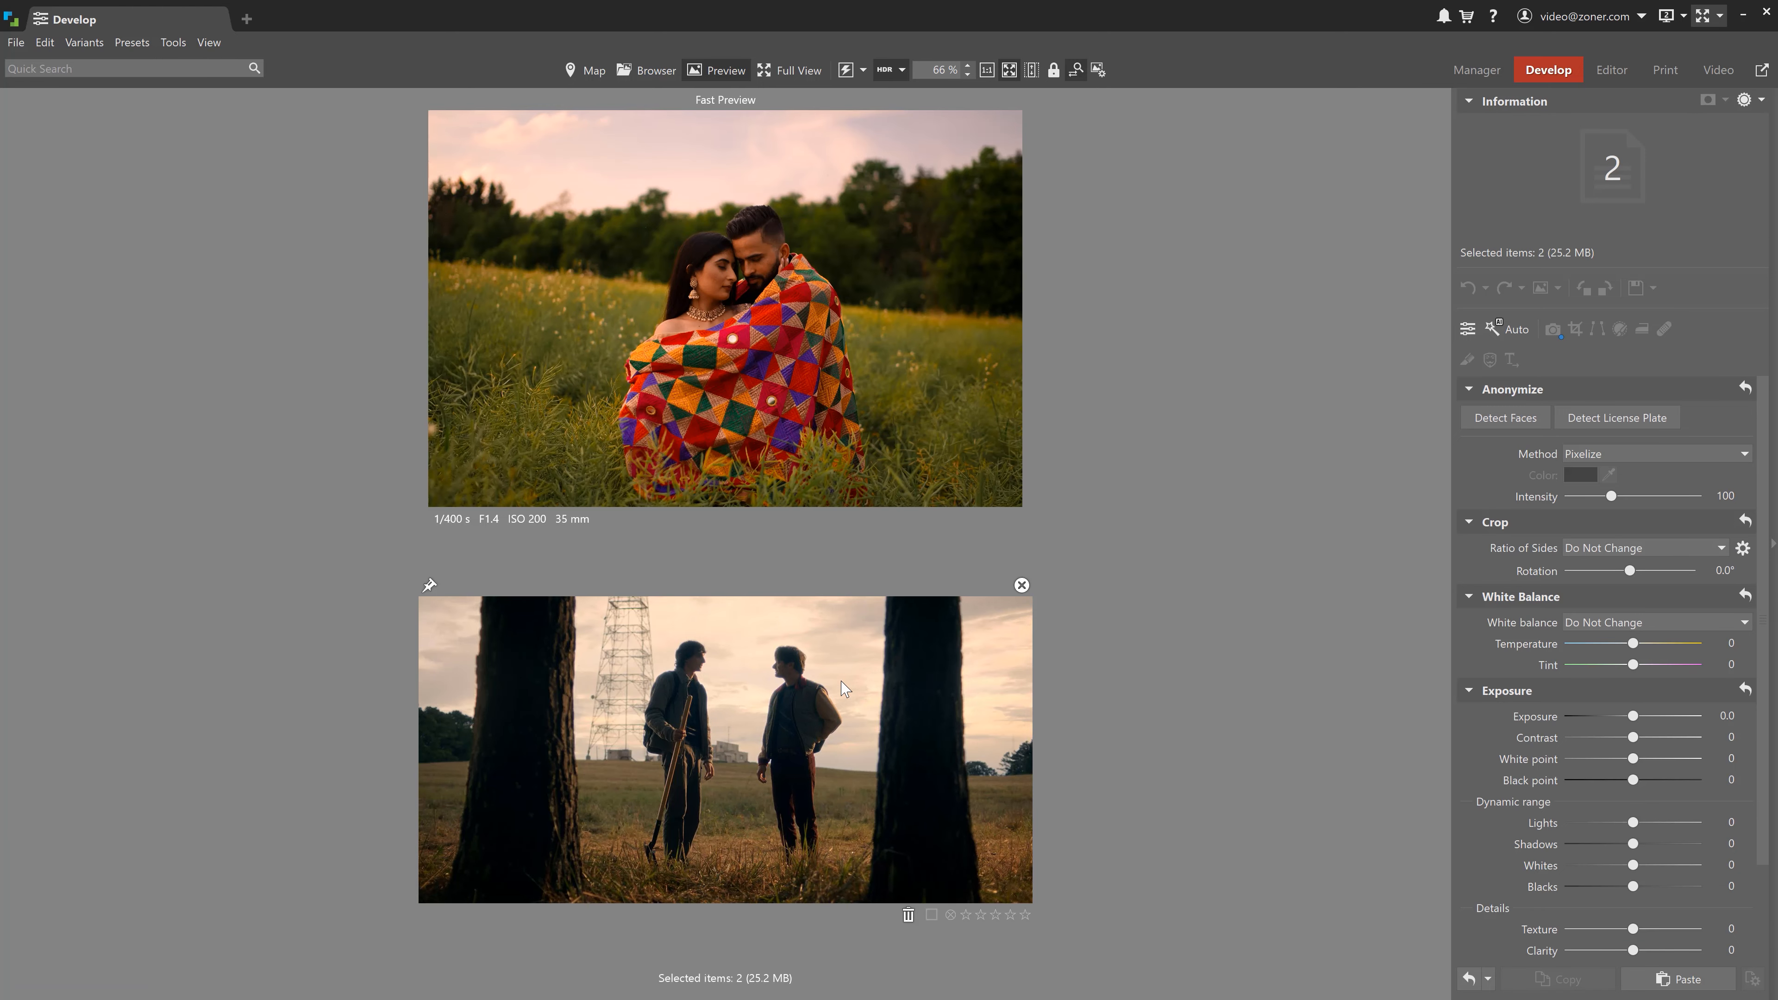
Set 2.ARW's overall Saturation to 73 and Vibrance to 82, and compare it with reference.jpg.
{"action": "mouse_move", "coordinate": [231, 991]}
{"action": "left_click", "coordinate": [117, 904]}
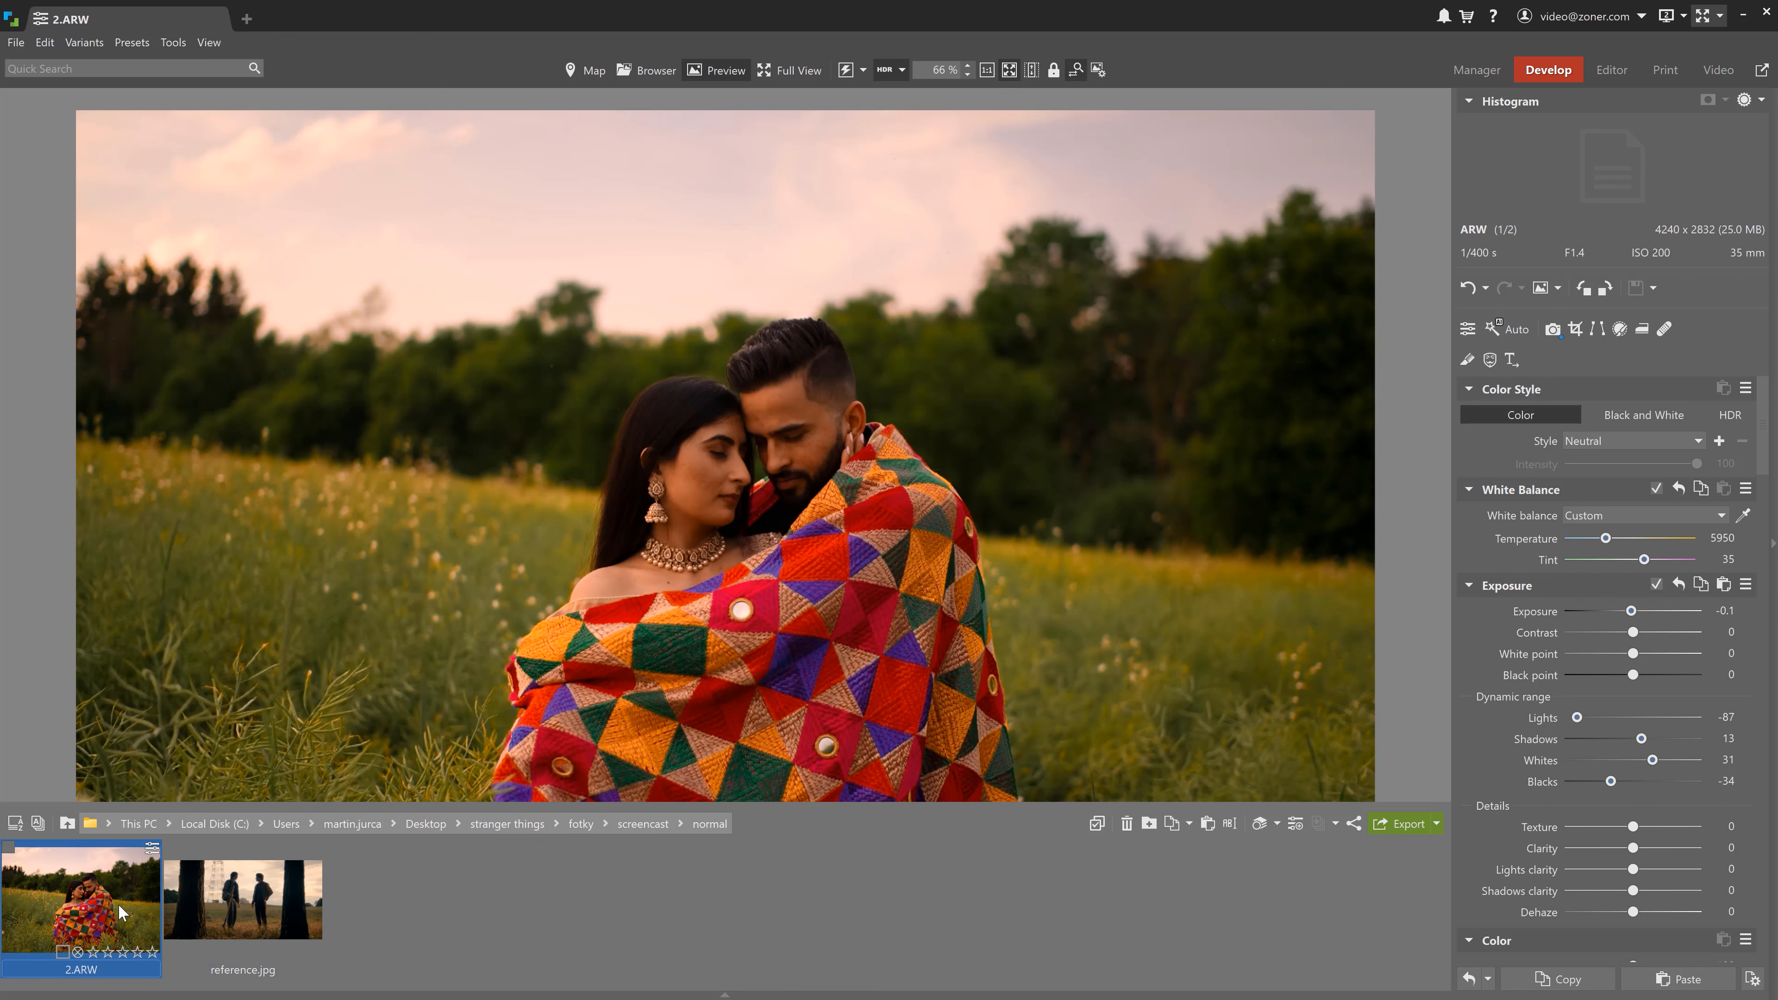
{"action": "left_click_drag", "start_coordinate": [1768, 487], "coordinate": [1769, 522]}
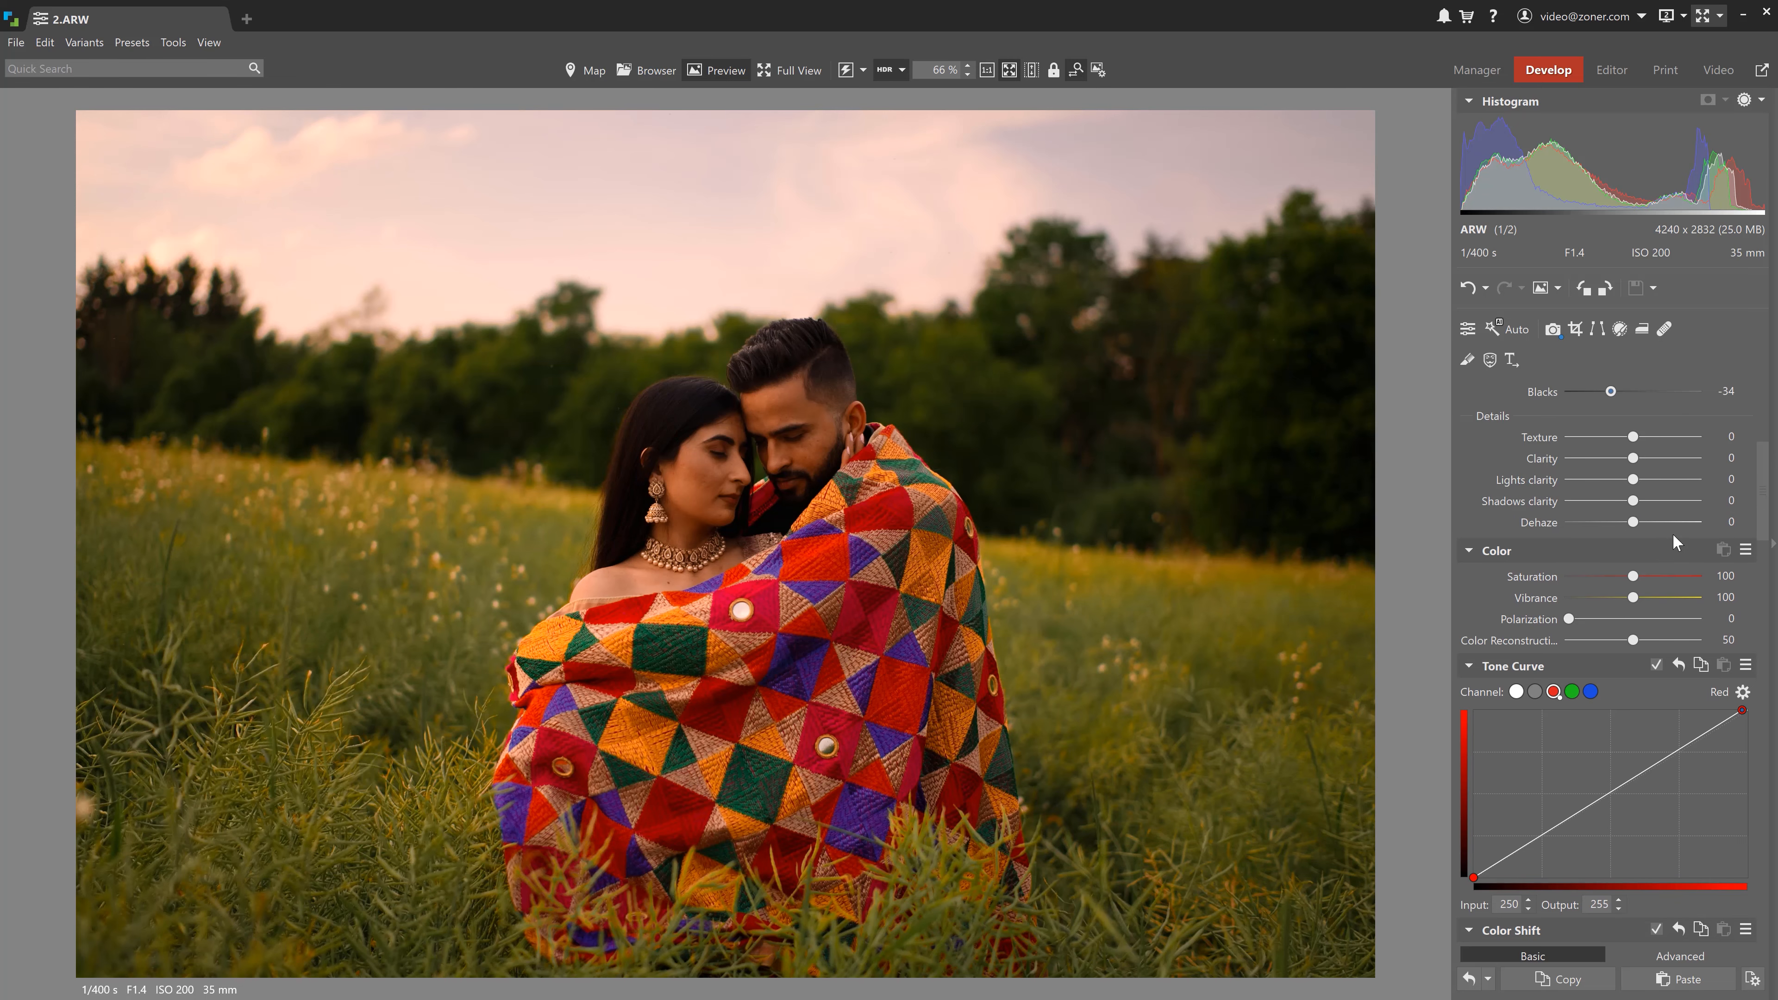
{"action": "left_click_drag", "start_coordinate": [1633, 576], "coordinate": [1615, 577]}
{"action": "left_click_drag", "start_coordinate": [1631, 595], "coordinate": [1622, 593]}
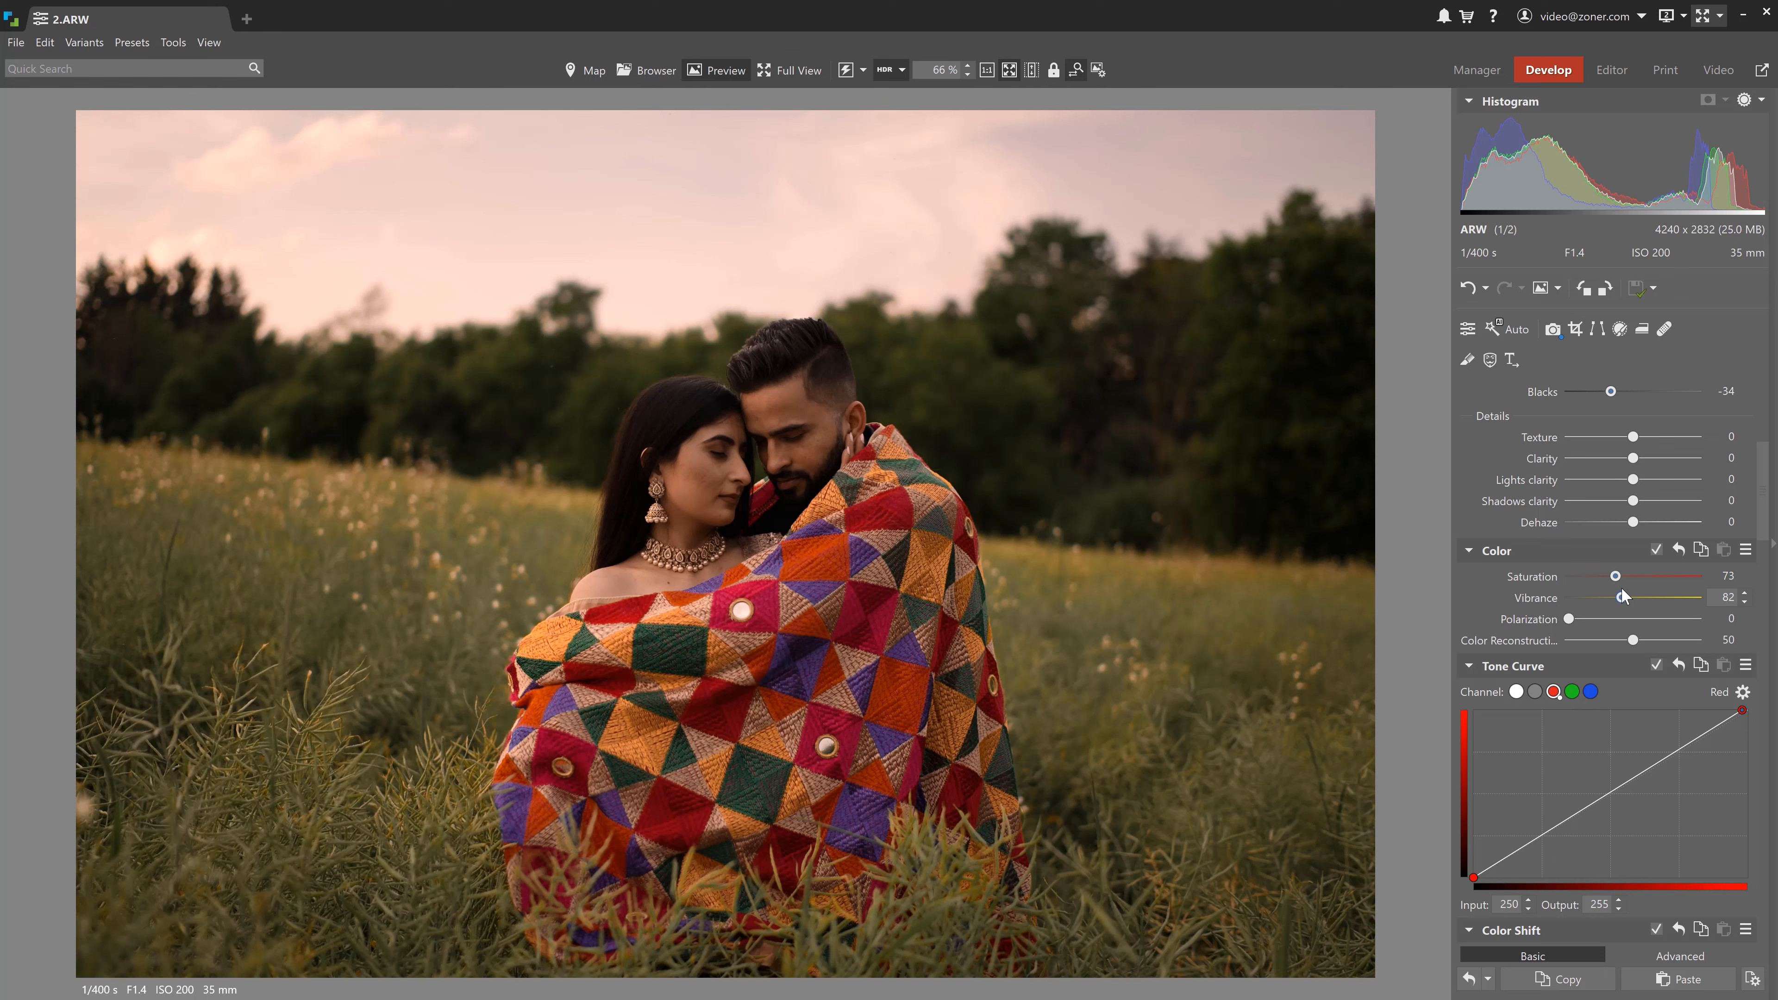
{"action": "mouse_move", "coordinate": [630, 991]}
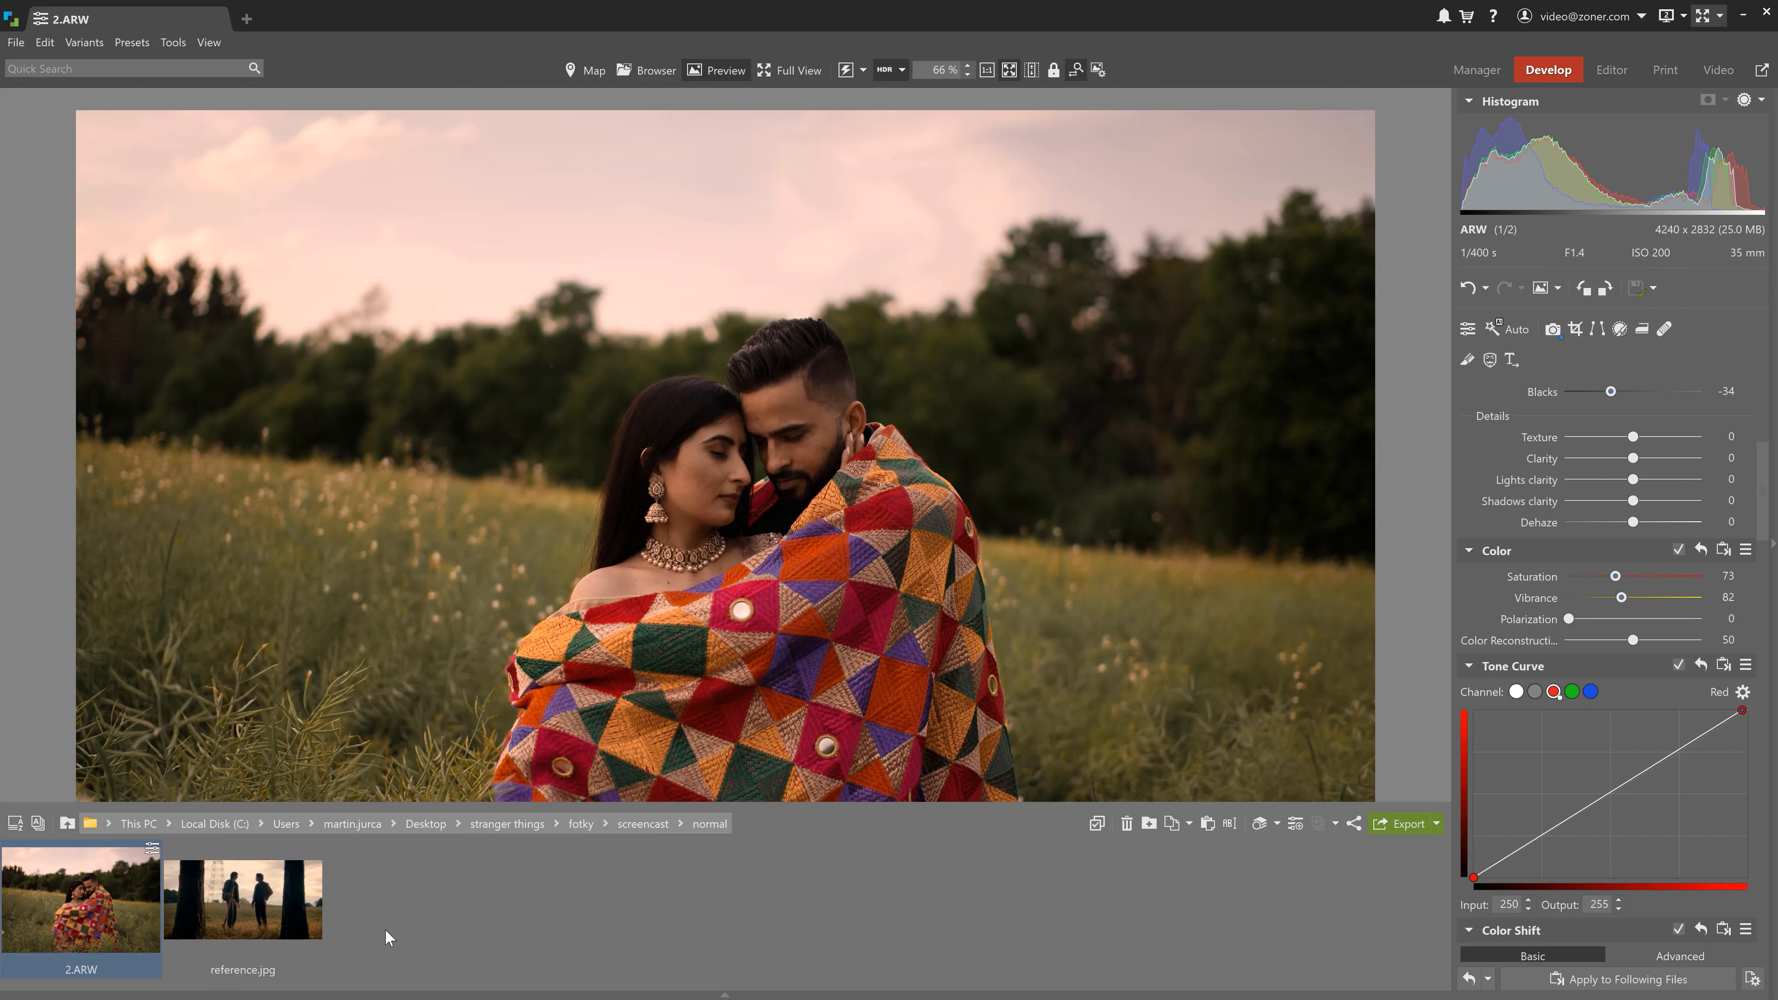
{"action": "left_click", "coordinate": [238, 904], "text": "ctrl"}
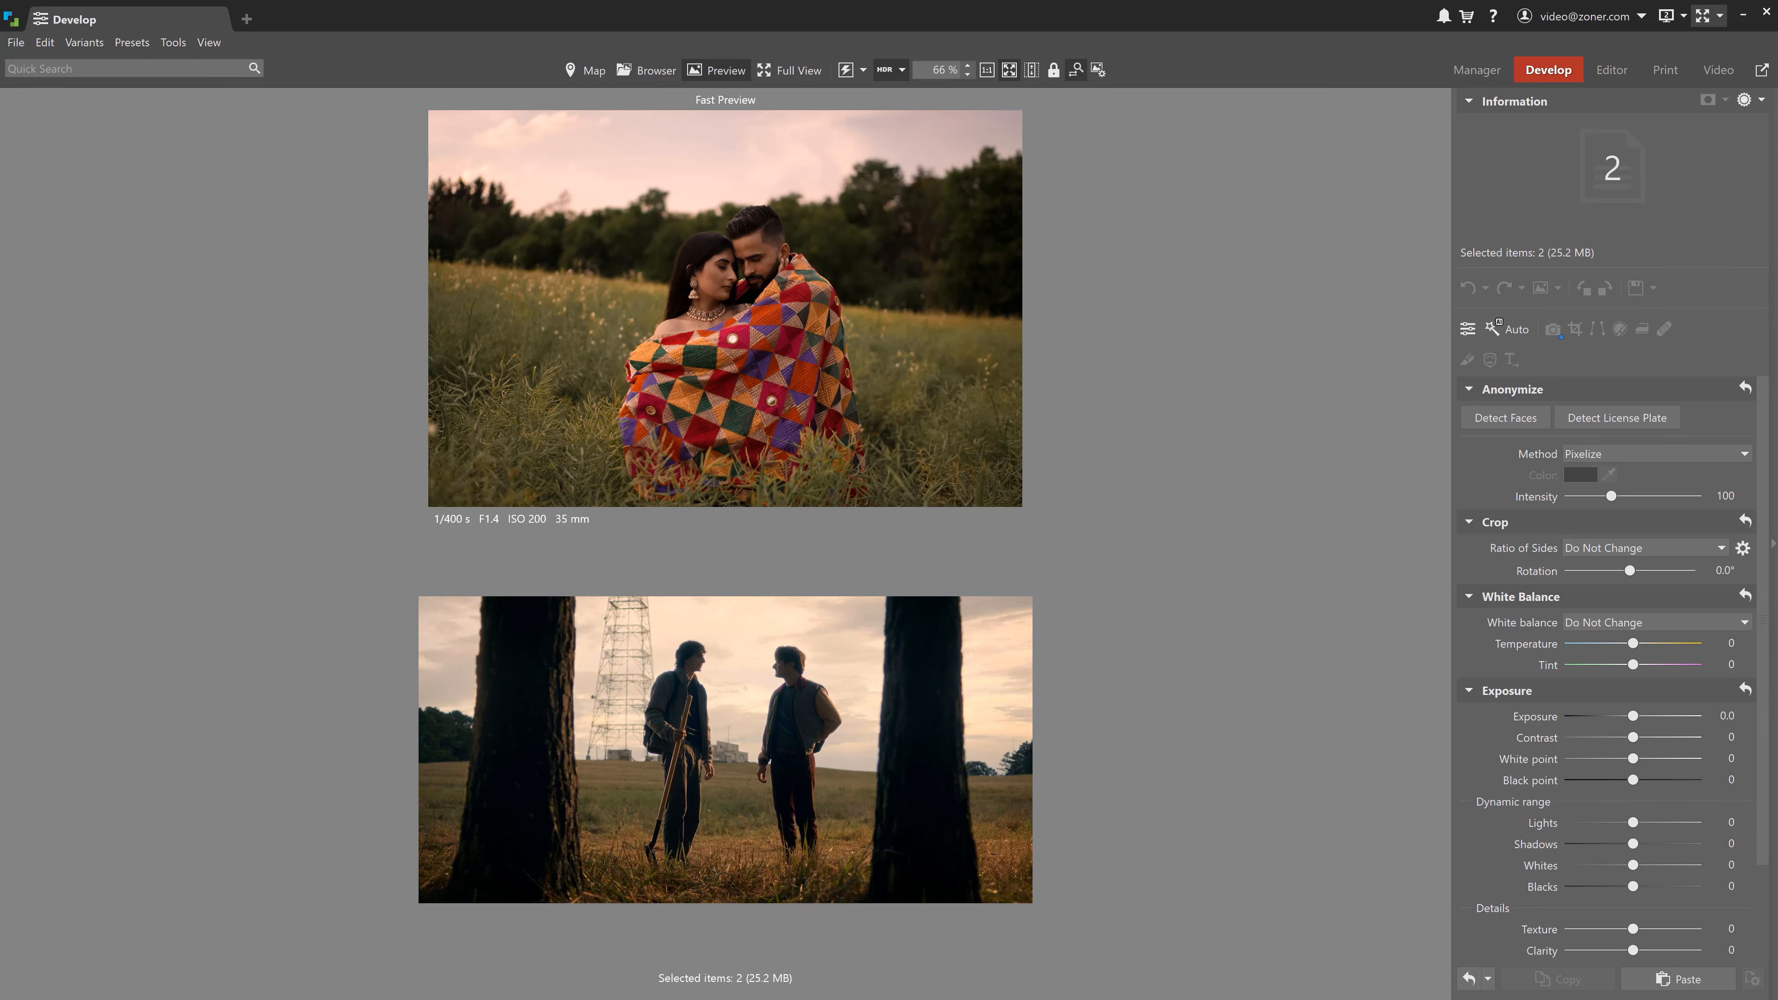
View reference.jpg alone, and shift 2.ARW's Split Toning Master tint to a slightly weaker, more yellow-orange tone.
{"action": "mouse_move", "coordinate": [329, 991]}
{"action": "left_click", "coordinate": [230, 904]}
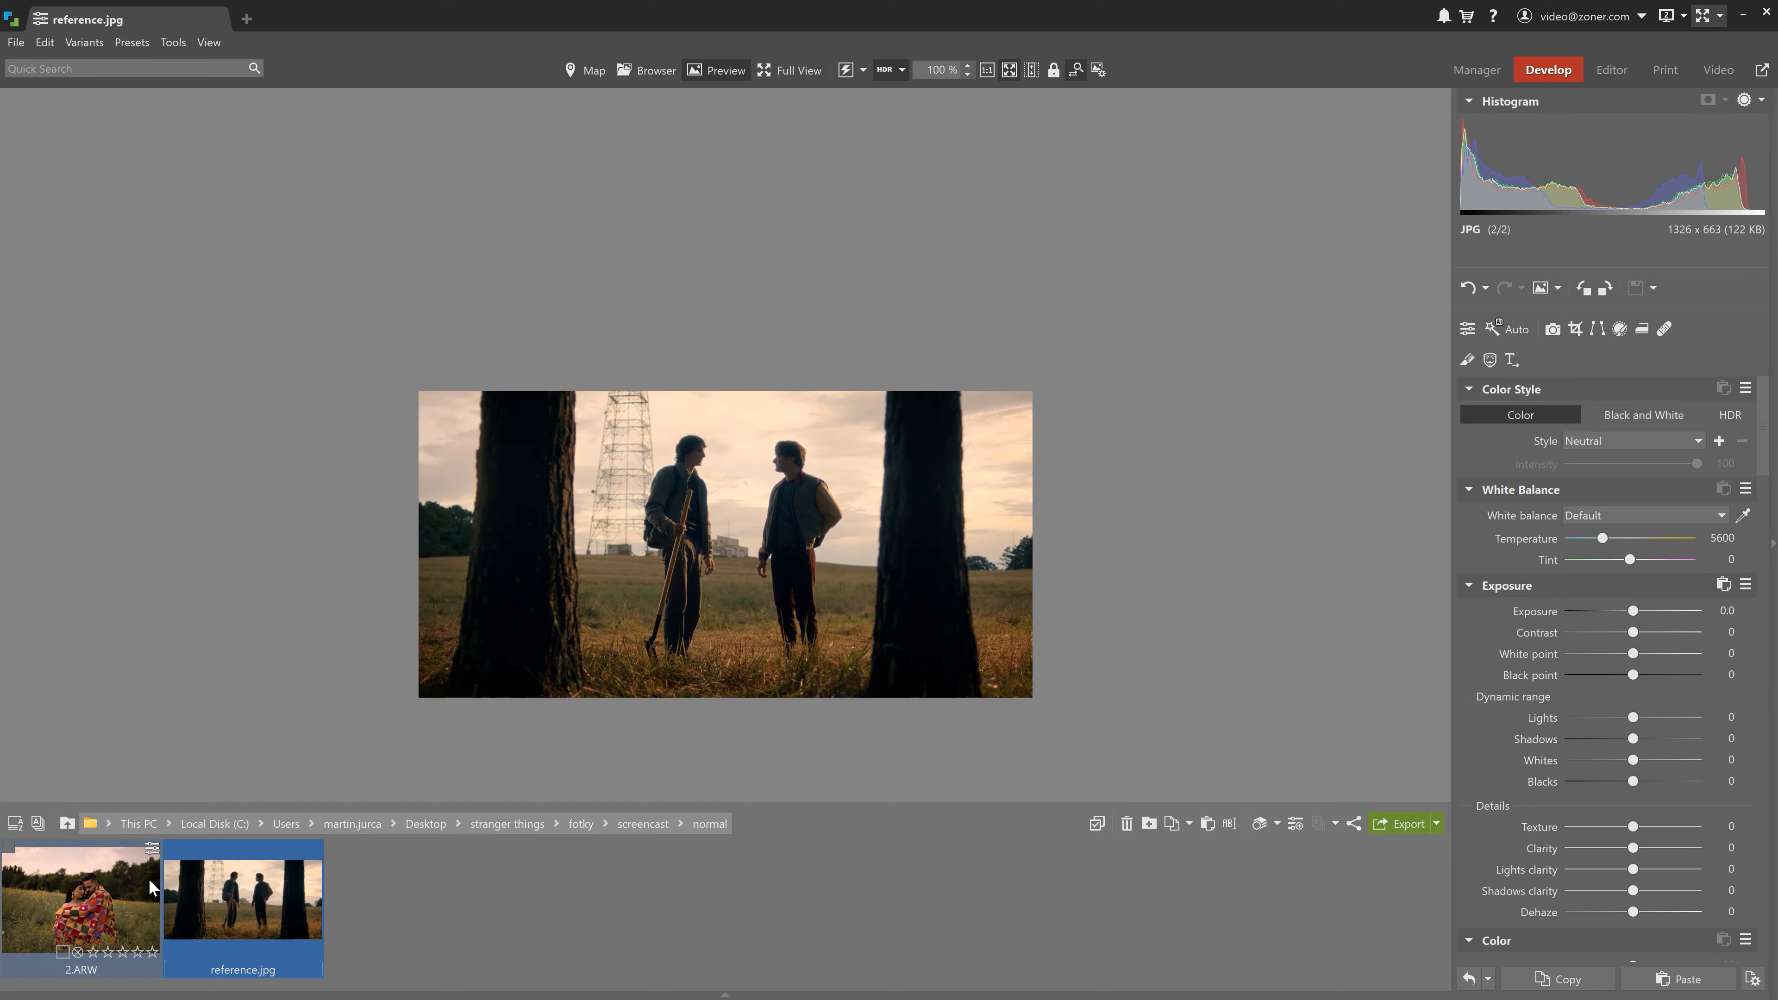
{"action": "left_click", "coordinate": [148, 878]}
{"action": "left_click_drag", "start_coordinate": [1756, 467], "coordinate": [1774, 695]}
{"action": "left_click", "coordinate": [1619, 619]}
{"action": "left_click_drag", "start_coordinate": [1620, 619], "coordinate": [1617, 618]}
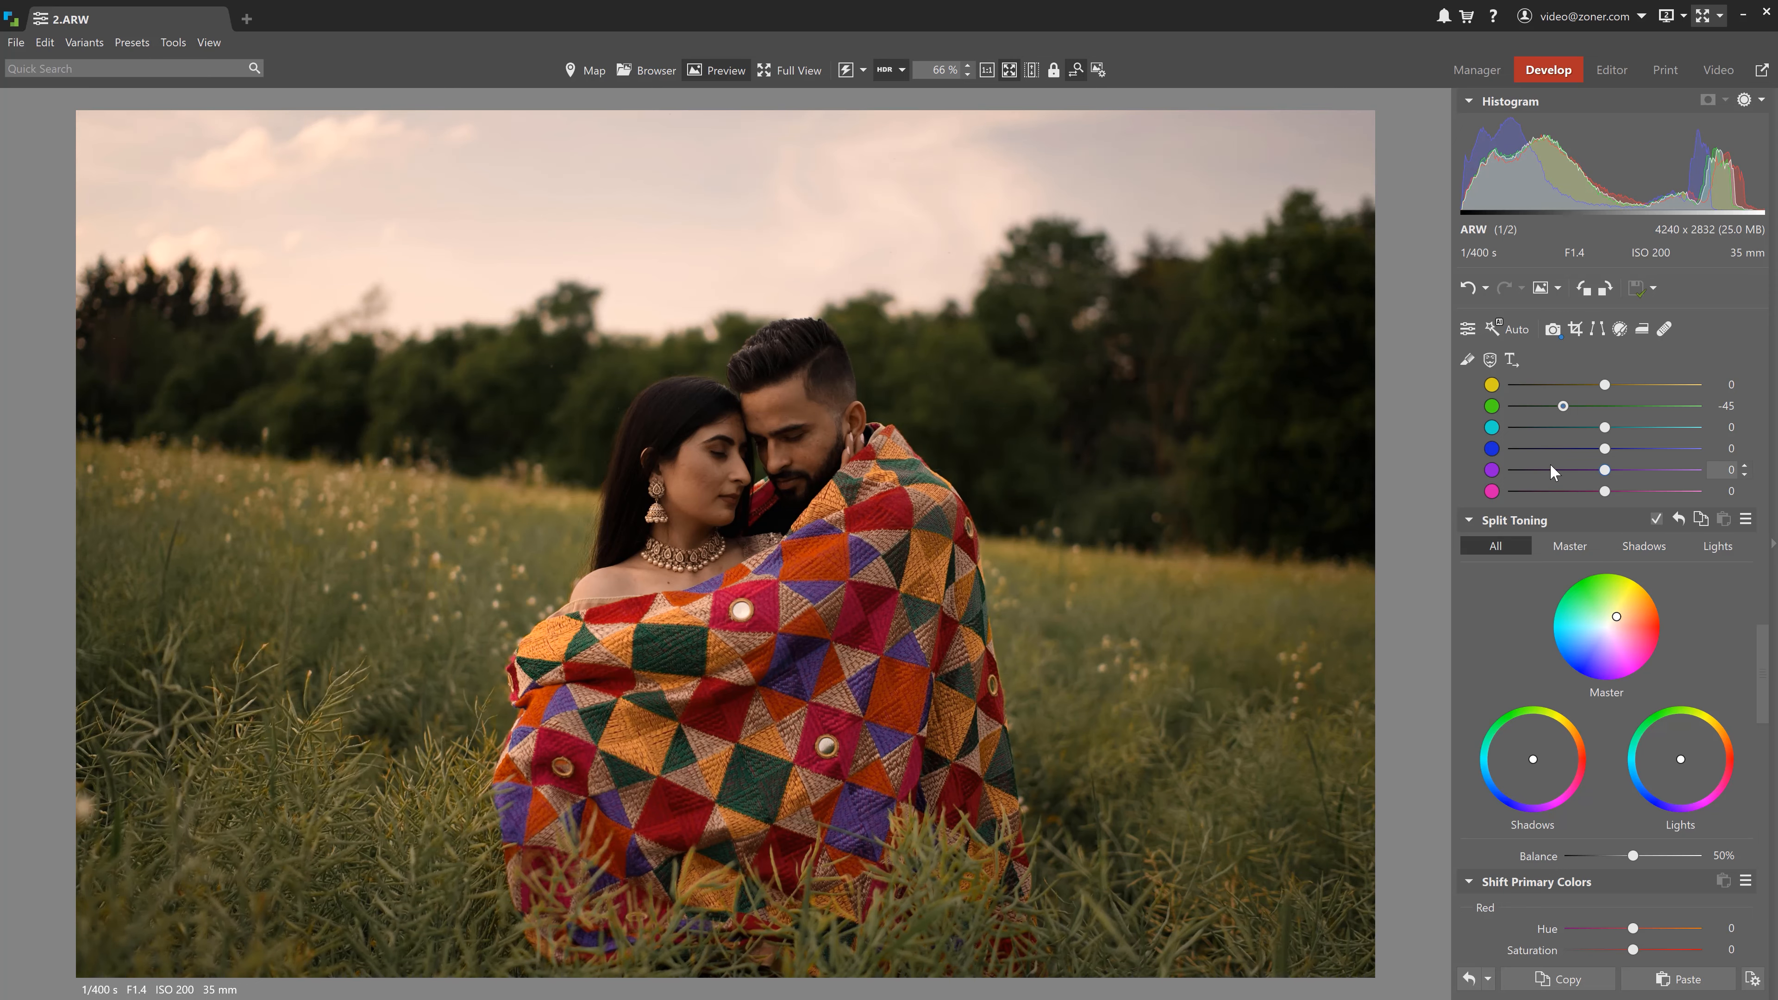
Set 2.ARW's Color Shift saturation to yellow 23 and orange 17, save the edits, and compare it with reference.jpg.
{"action": "scroll", "coordinate": [1551, 463], "scroll_direction": "up", "scroll_amount": 2}
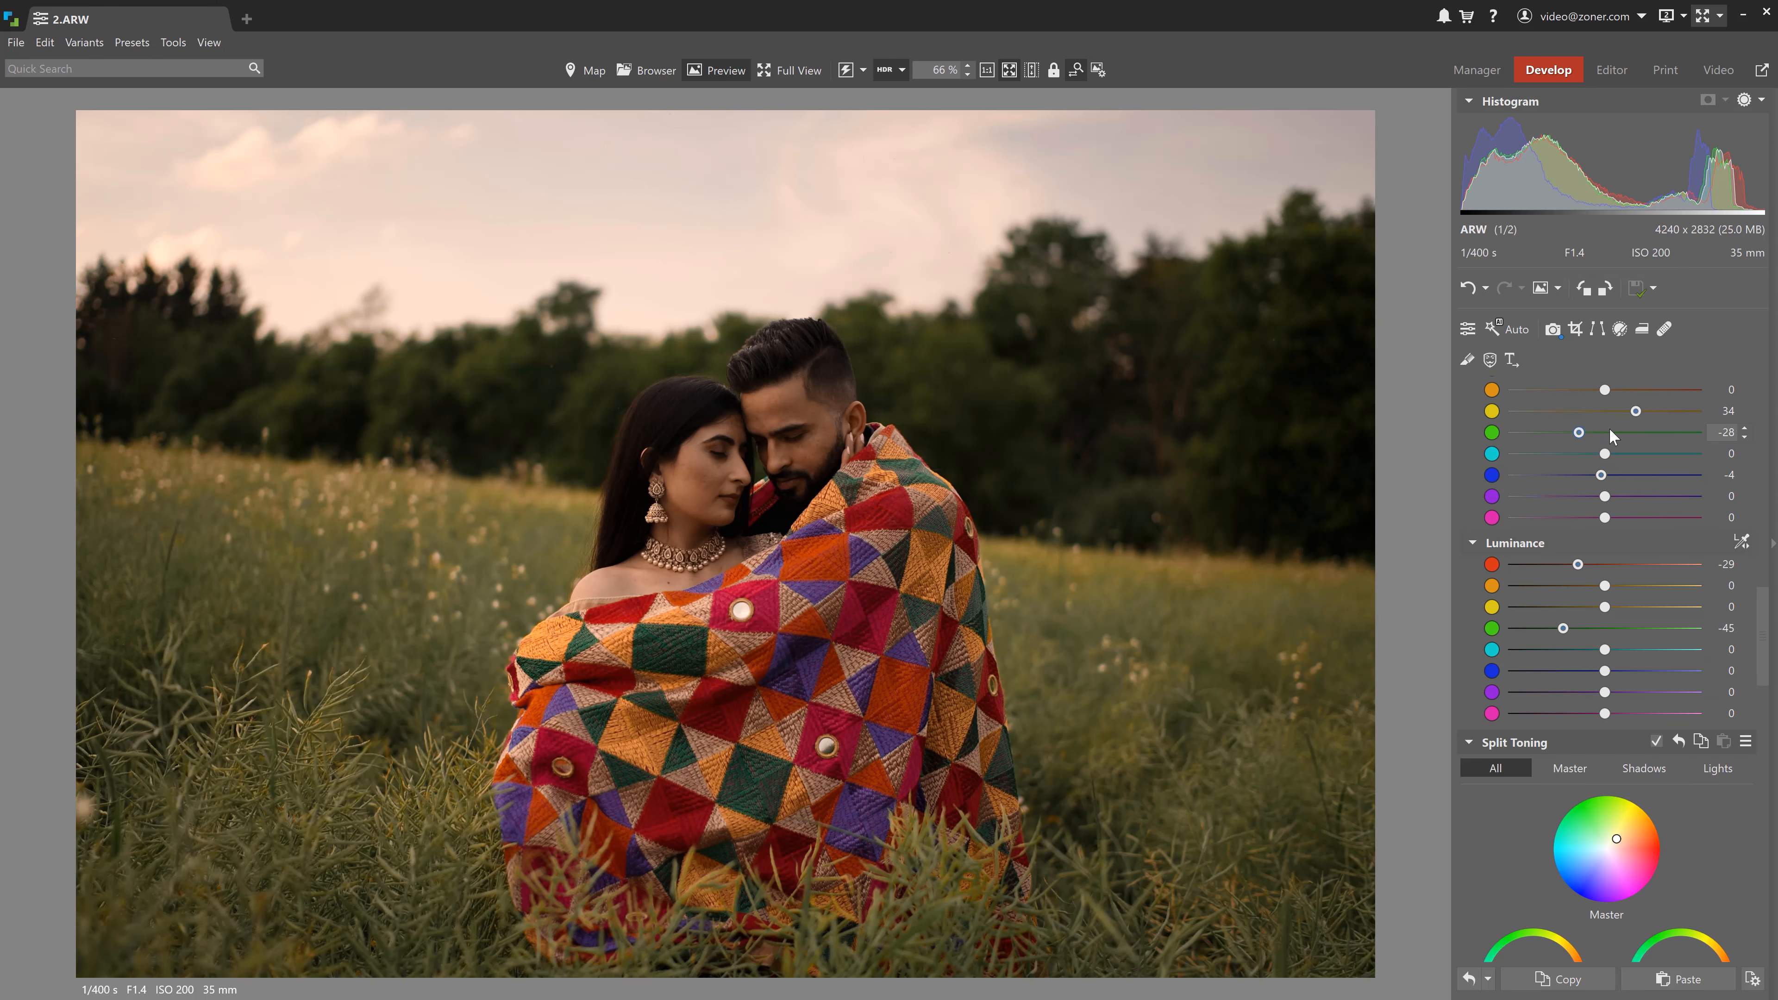
{"action": "left_click_drag", "start_coordinate": [1636, 412], "coordinate": [1626, 409]}
{"action": "left_click_drag", "start_coordinate": [1611, 392], "coordinate": [1617, 396]}
{"action": "key", "text": "ctrl+s"}
{"action": "mouse_move", "coordinate": [714, 993]}
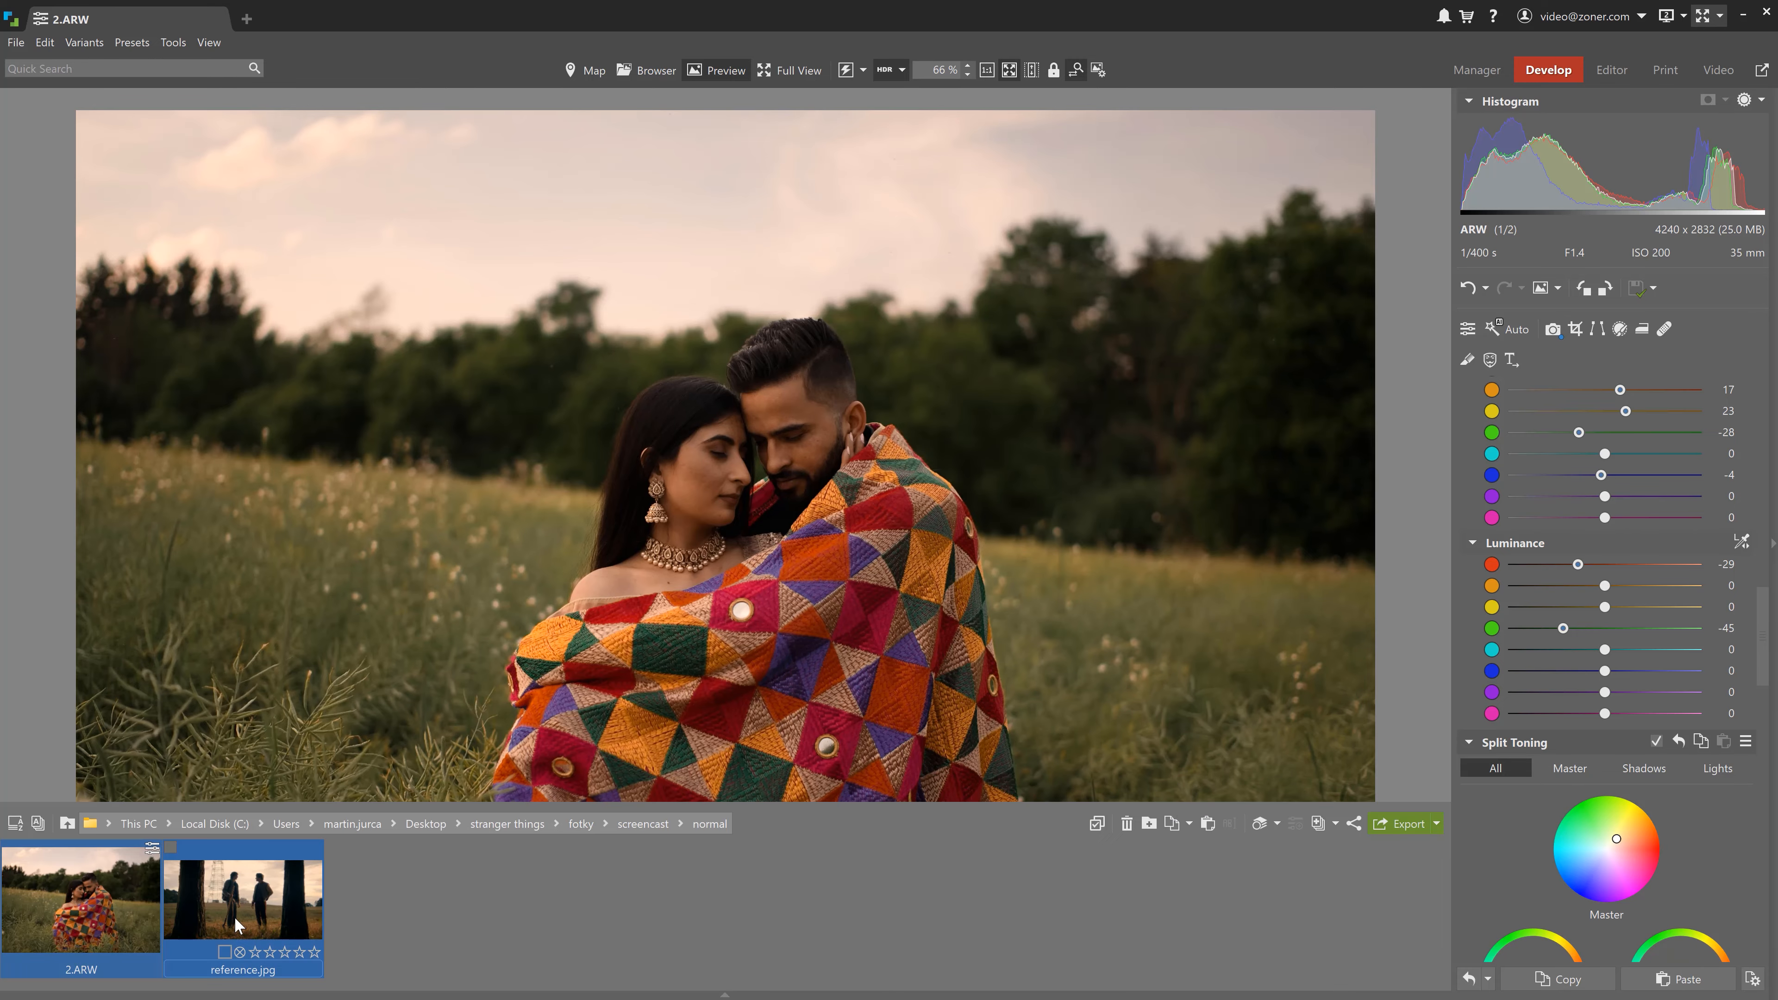
{"action": "left_click", "coordinate": [236, 925], "text": "ctrl"}
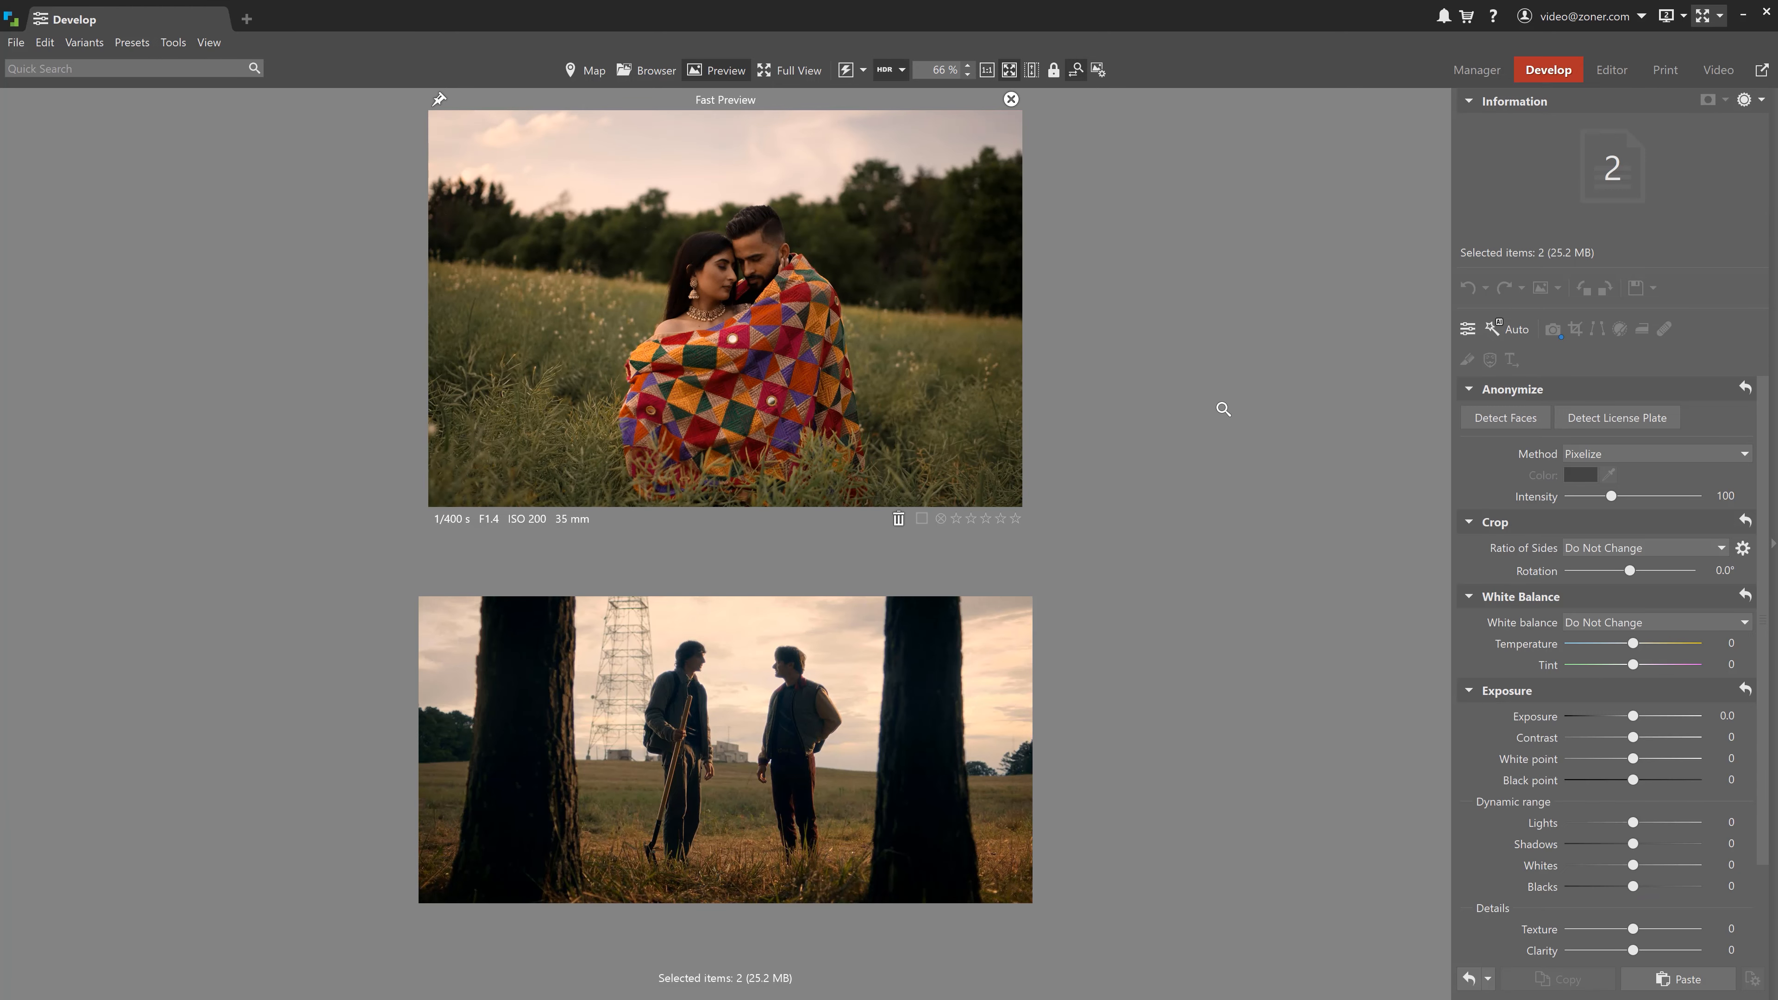